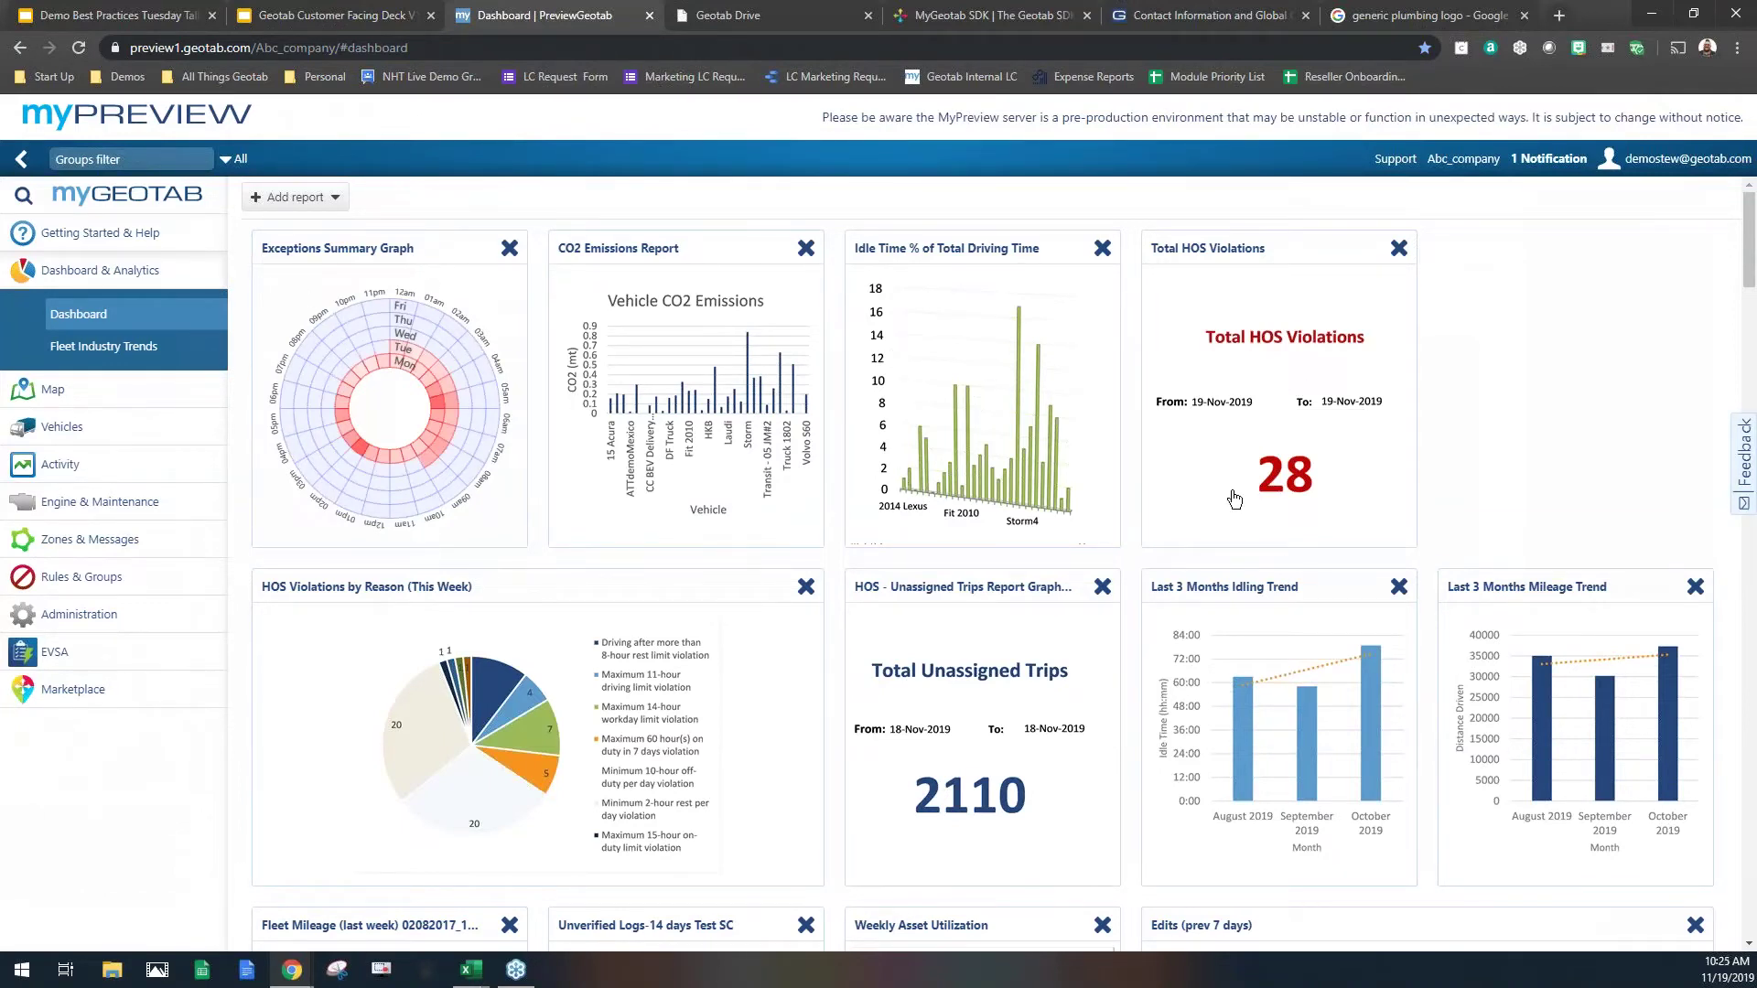
Step: Review the dashboard's fleet reports, from the exceptions summary through HOS violations, idling and fuel usage to the Watchdog Report
scroll(1481, 439, "down", 4)
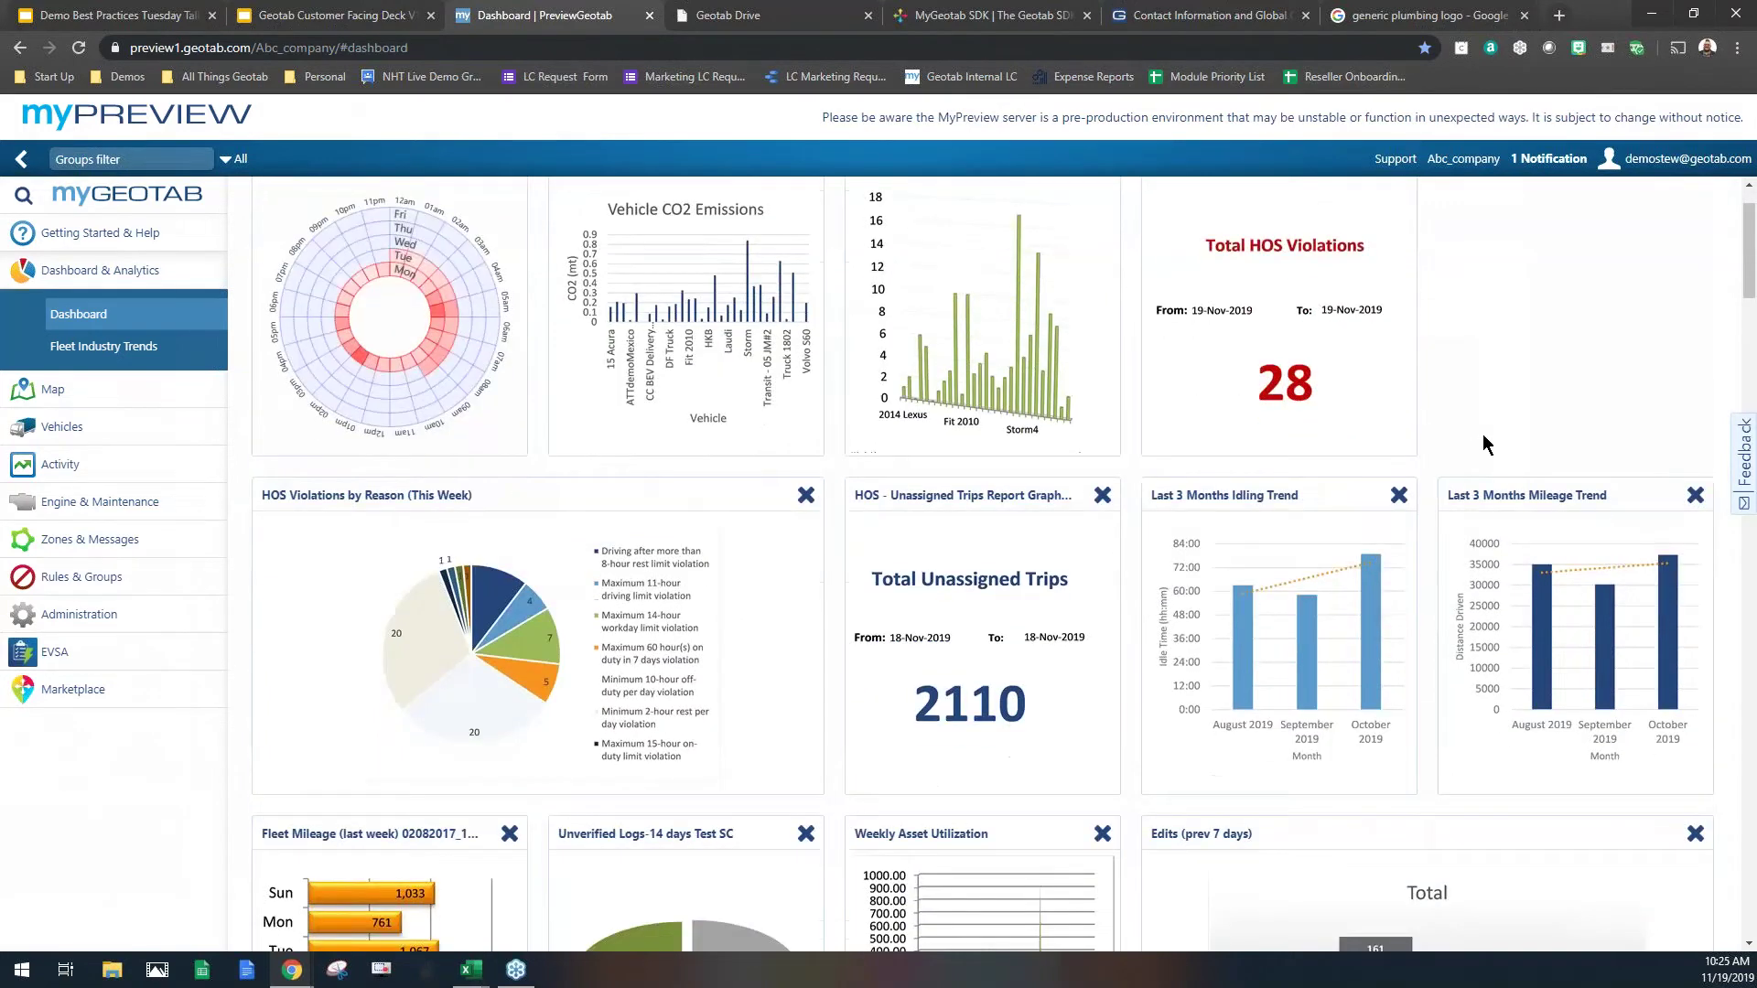
scroll(1484, 442, "down", 3)
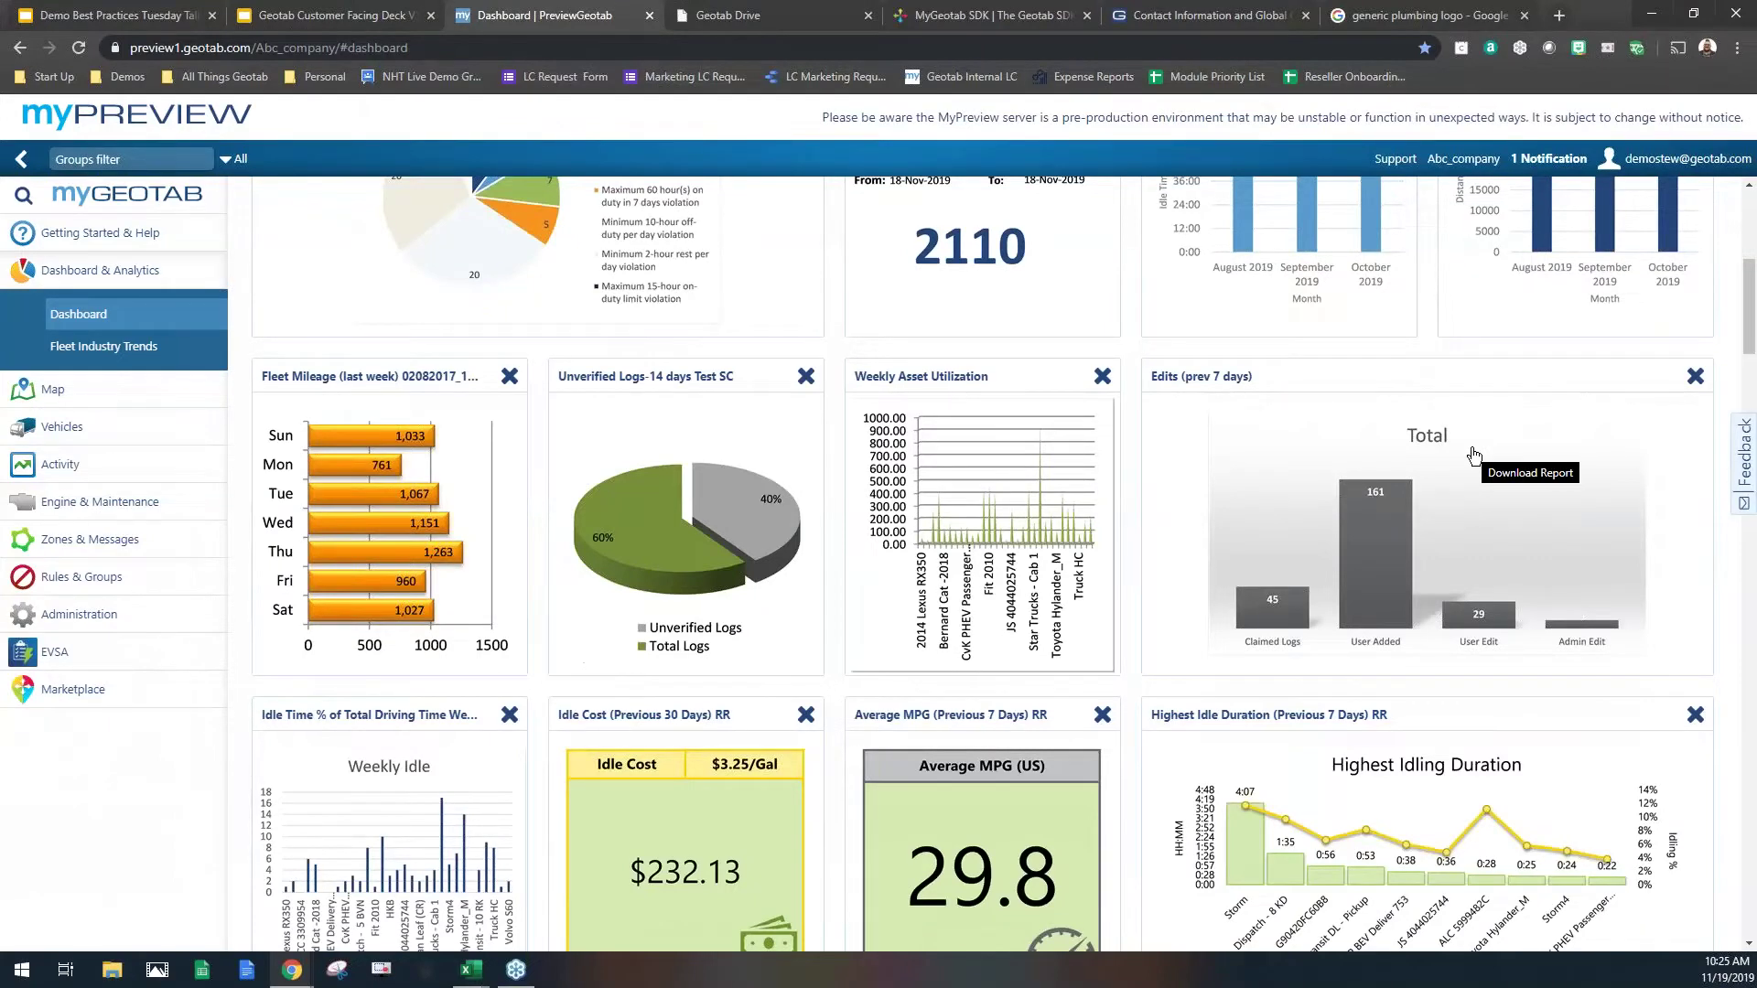
scroll(1501, 344, "down", 2)
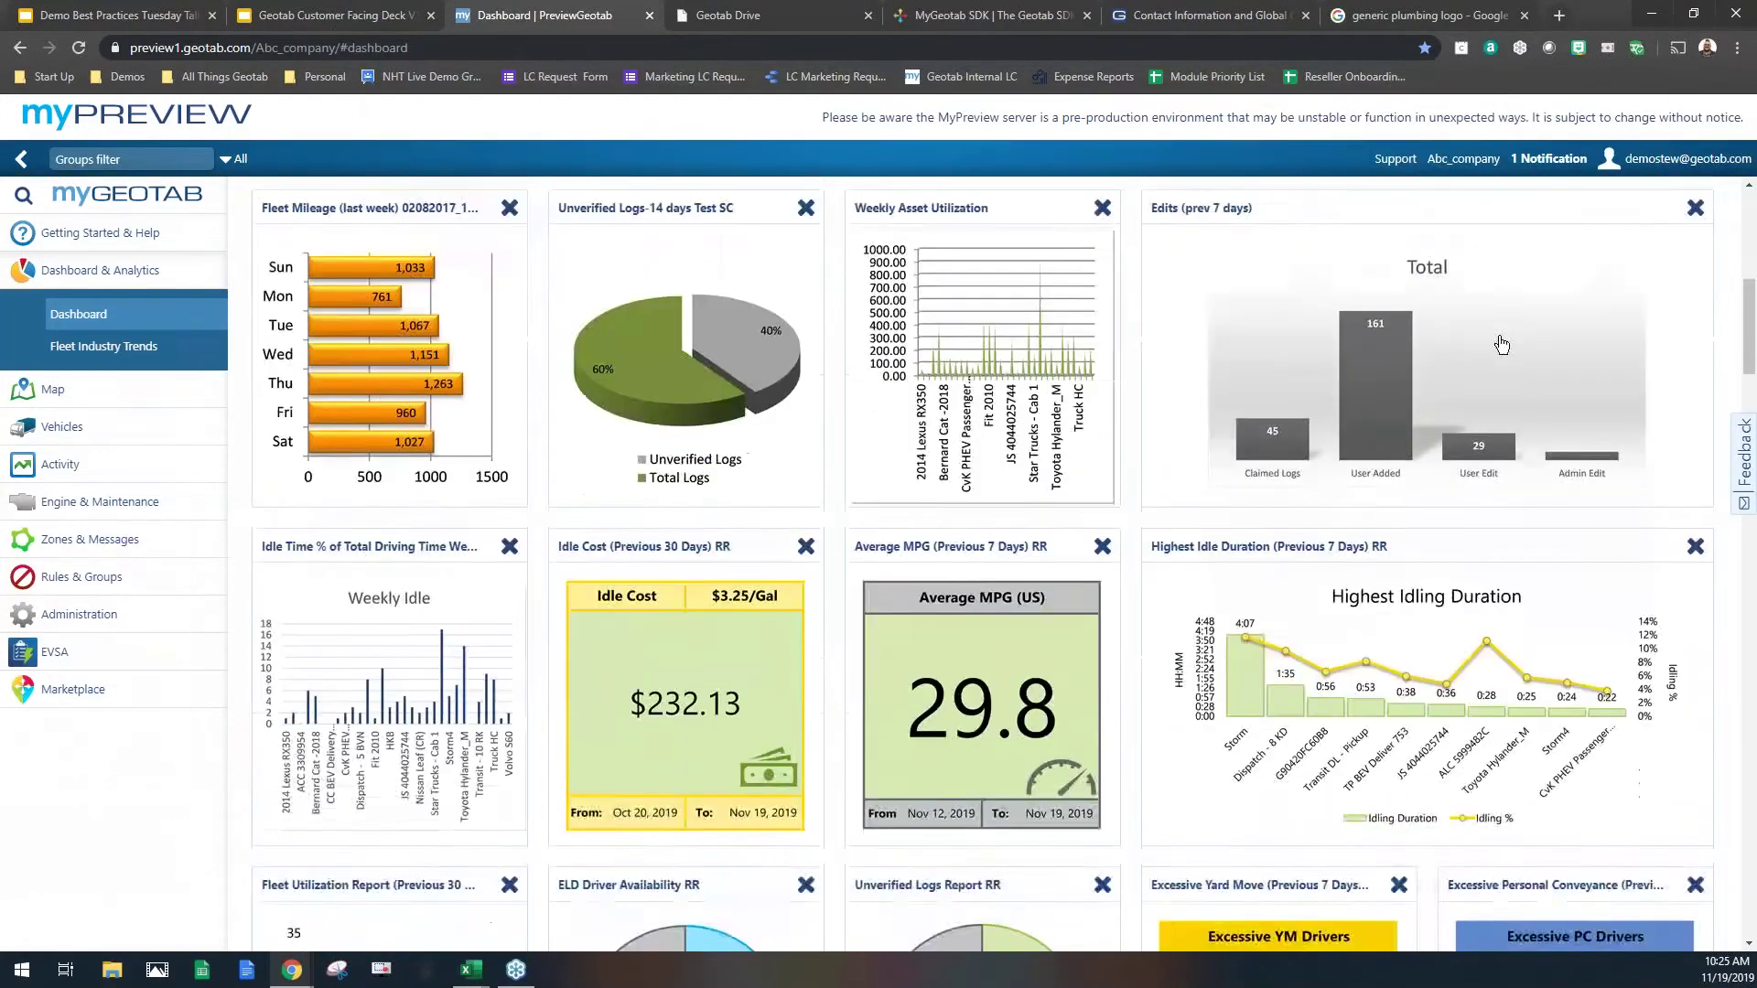
scroll(1505, 343, "down", 10)
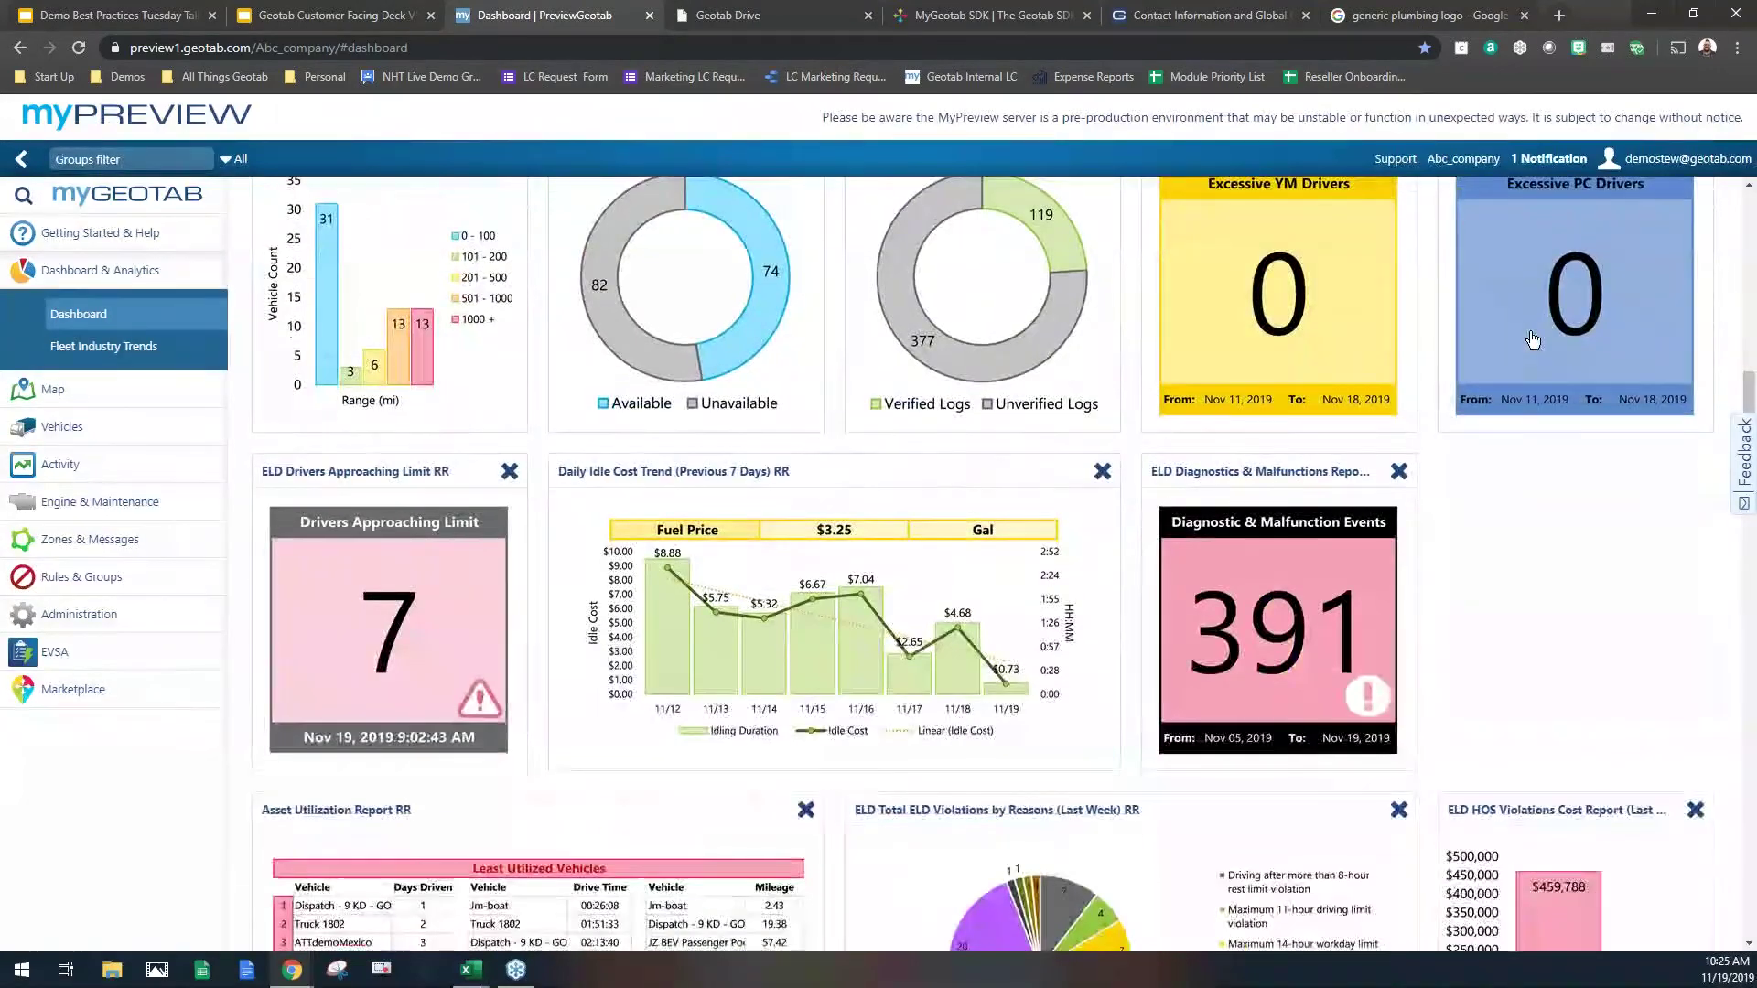
scroll(1533, 341, "down", 12)
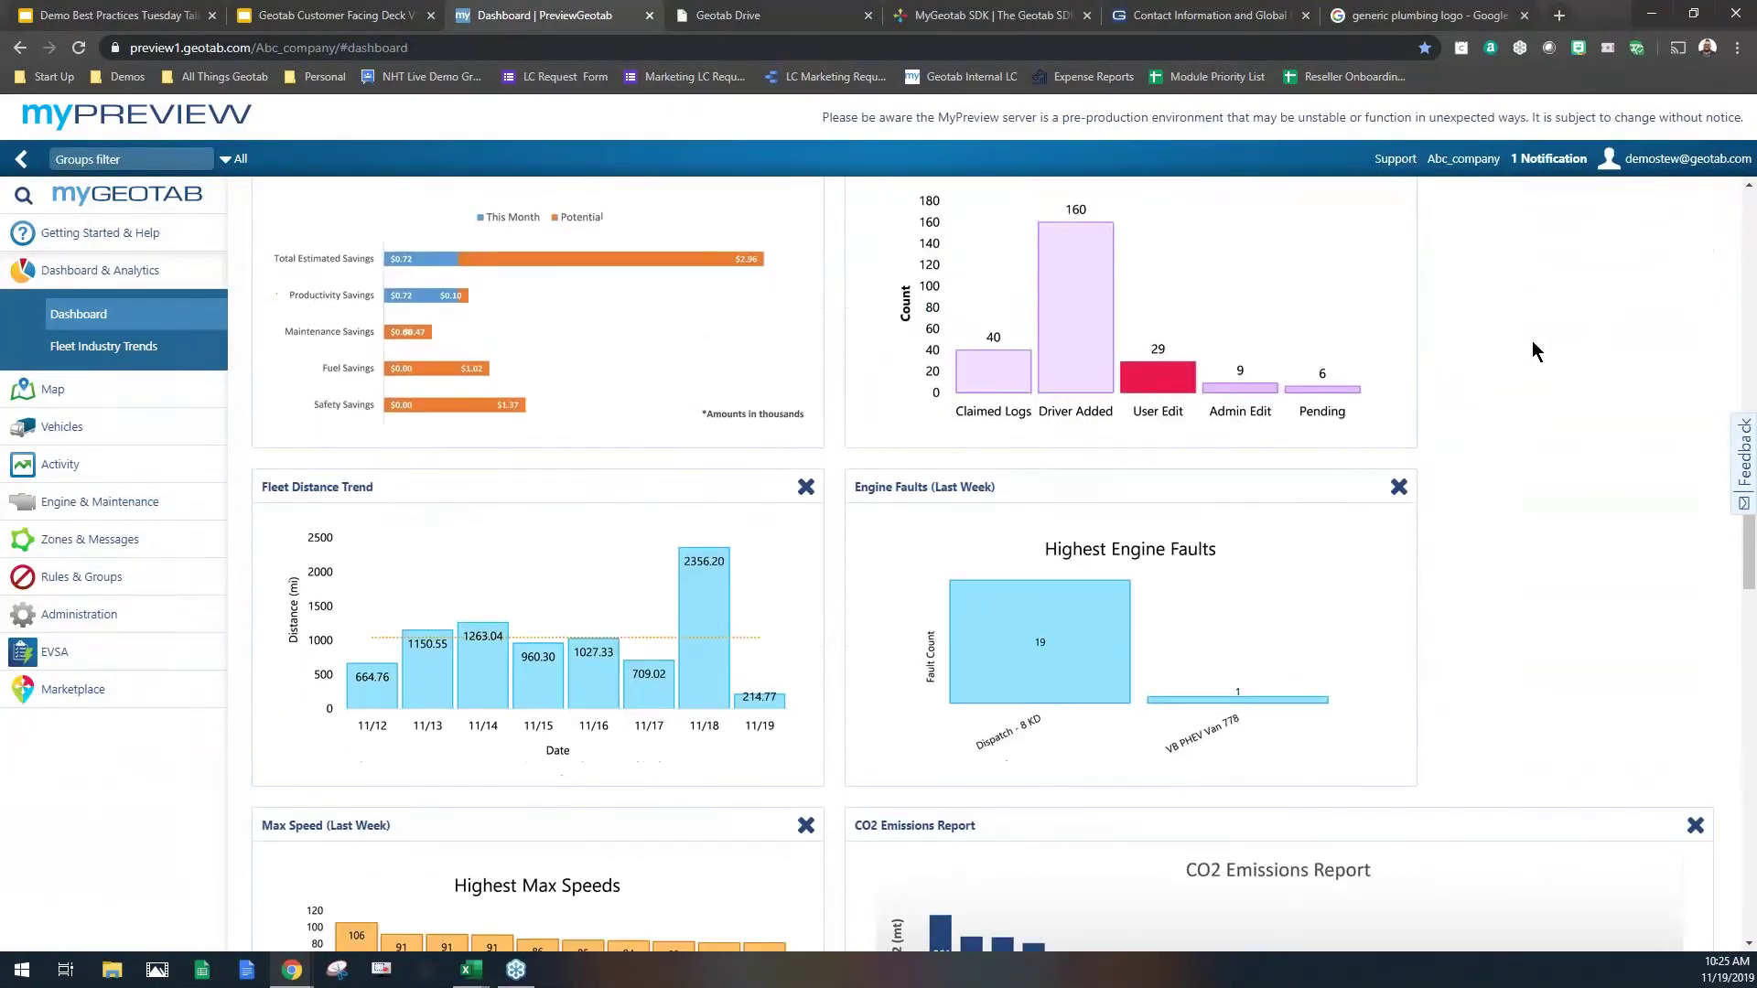
scroll(1533, 341, "down", 1)
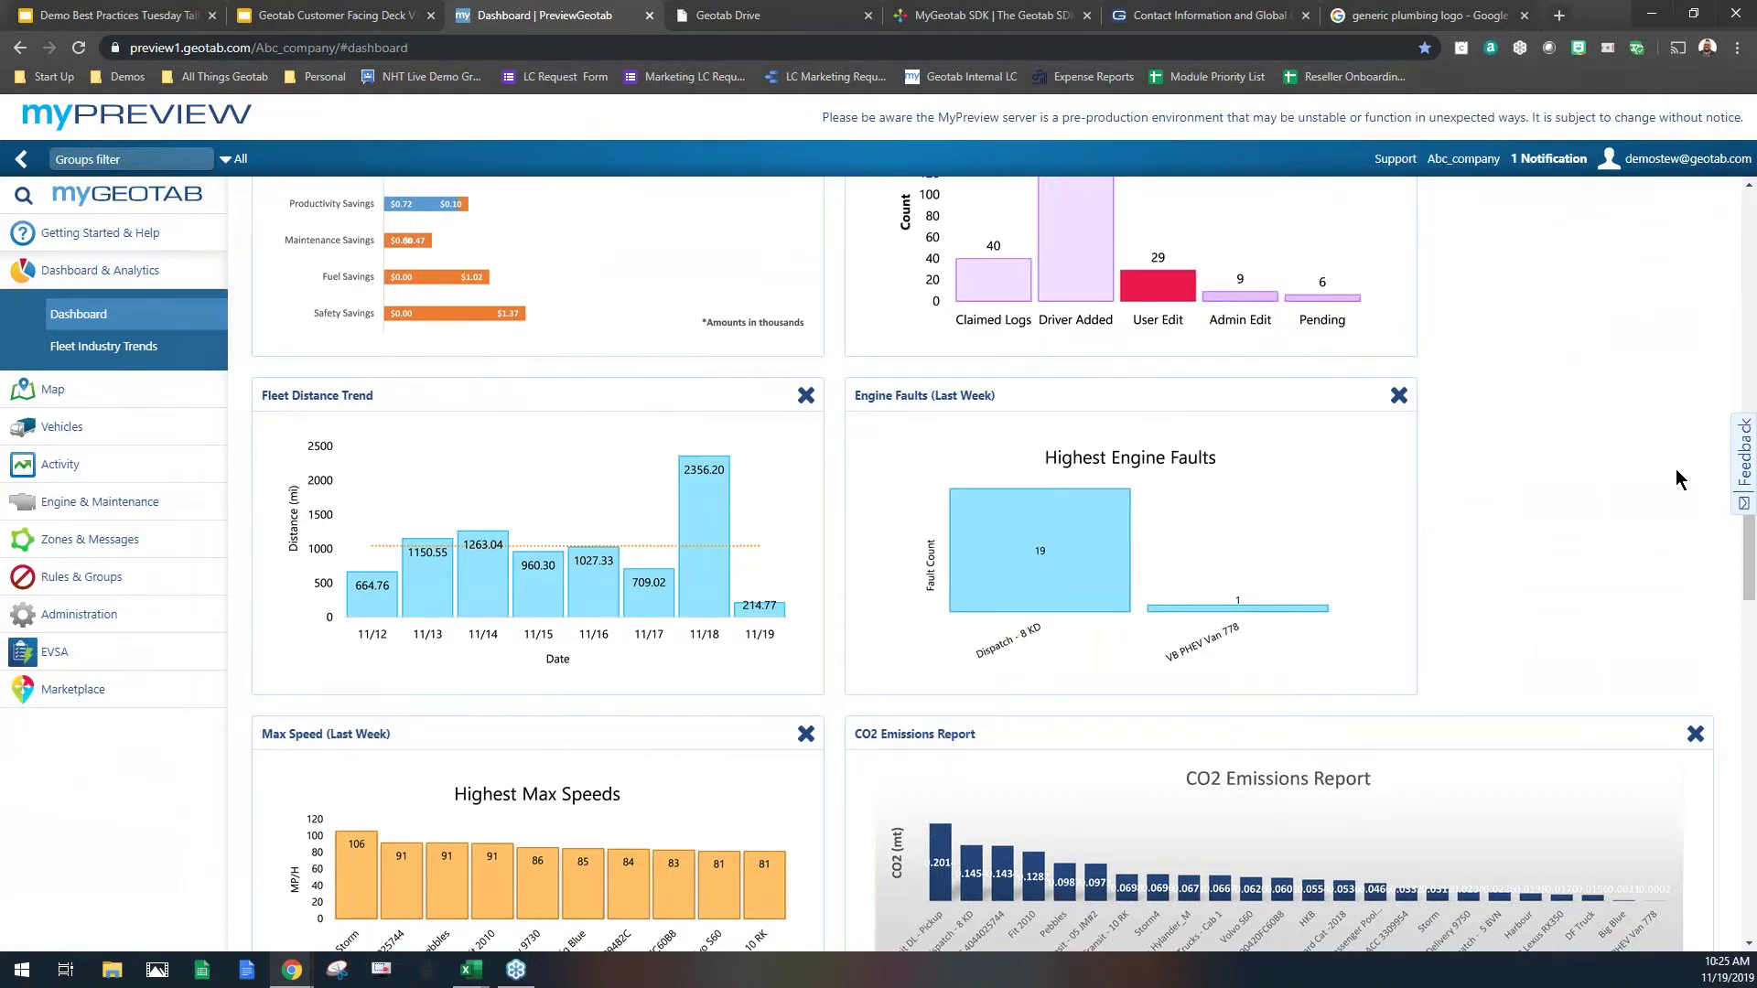
scroll(1679, 481, "down", 2)
scroll(1679, 474, "down", 3)
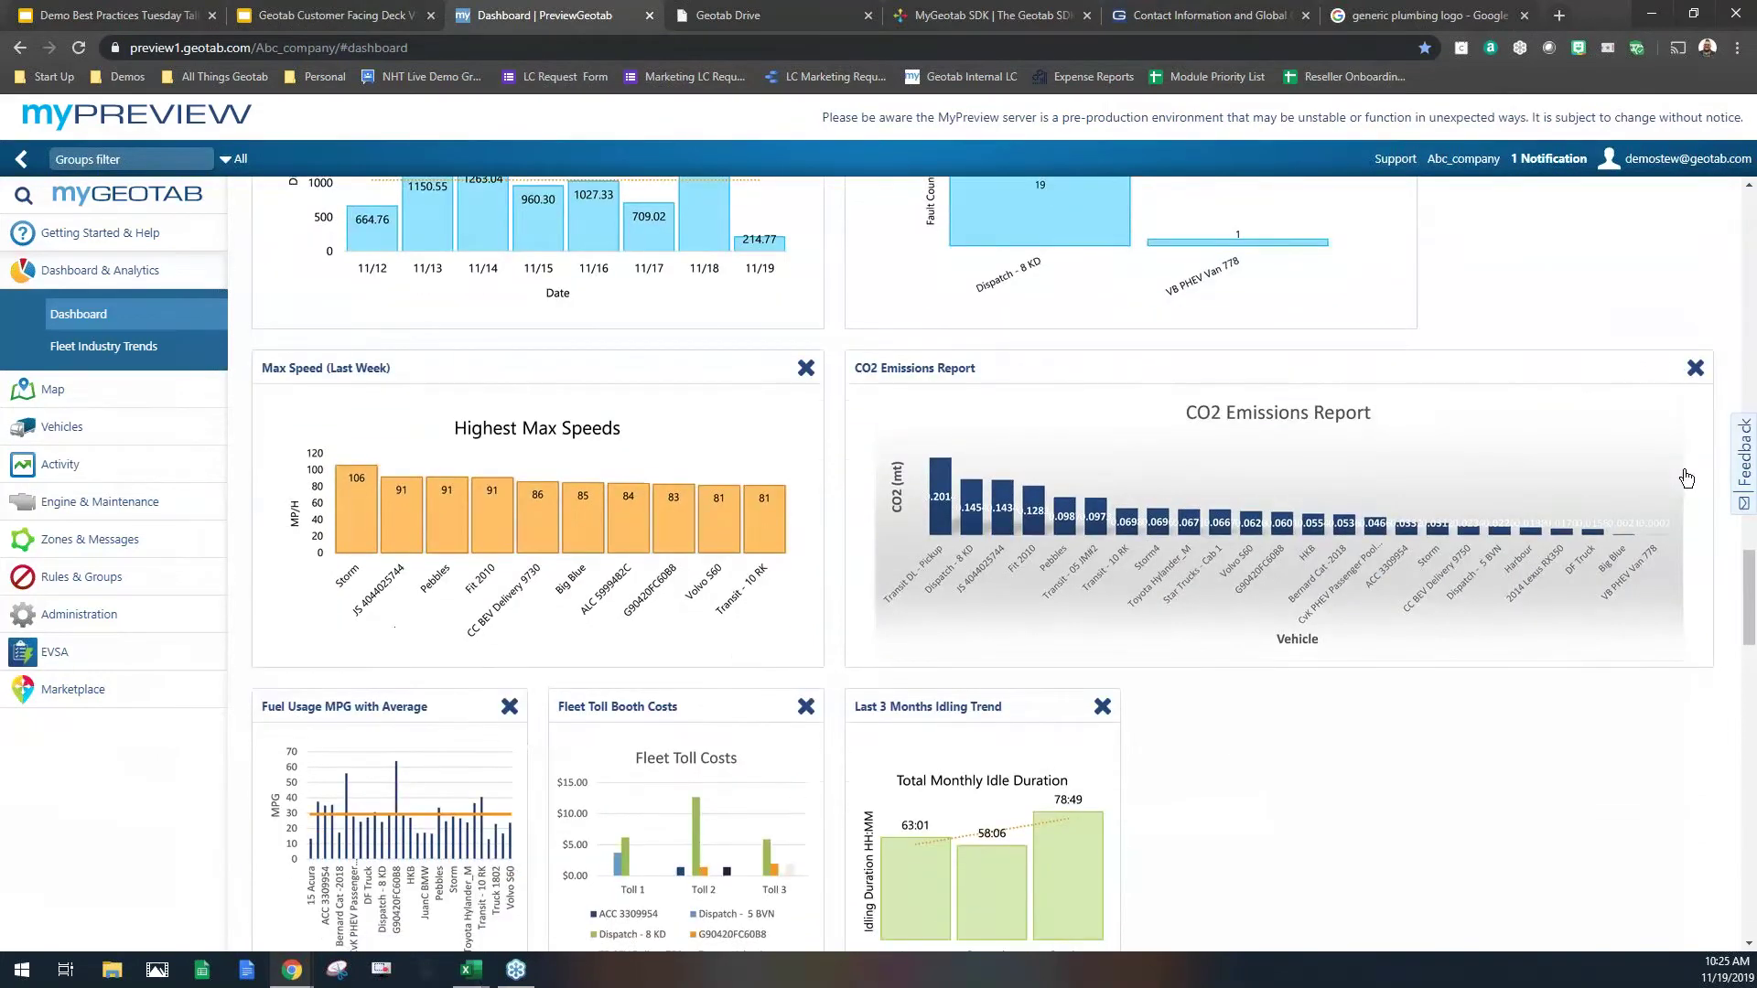
scroll(1686, 477, "down", 7)
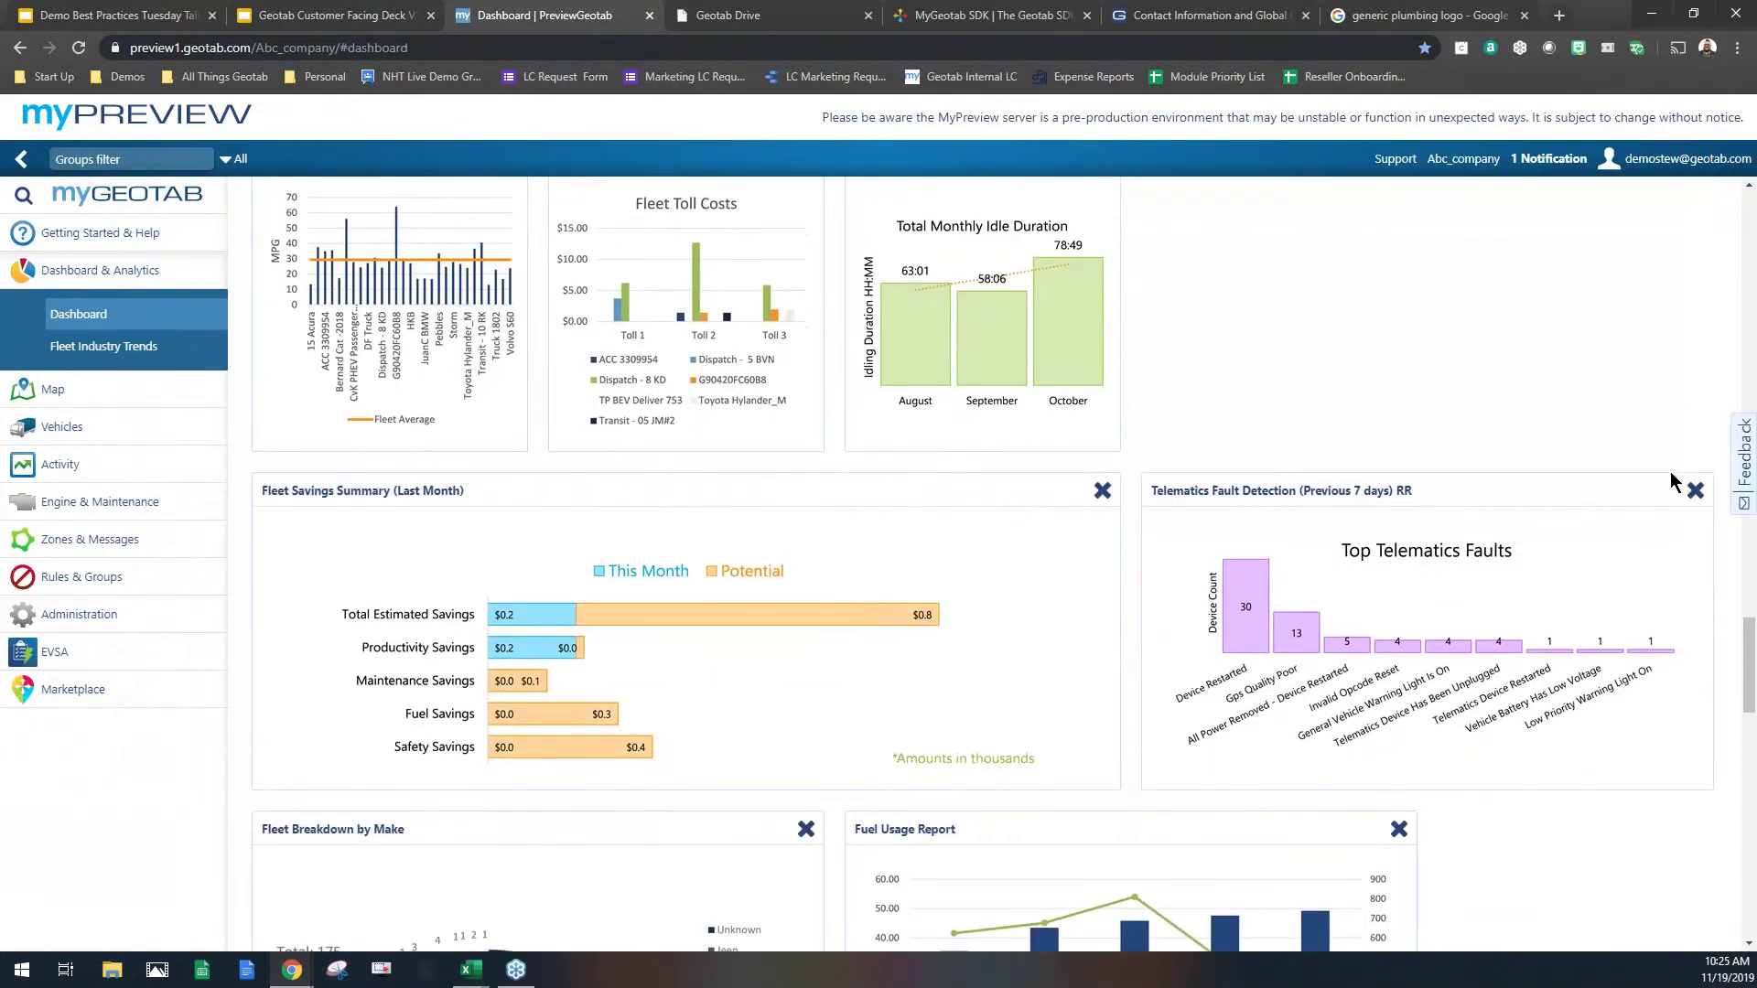
scroll(1660, 474, "down", 3)
scroll(1658, 471, "down", 4)
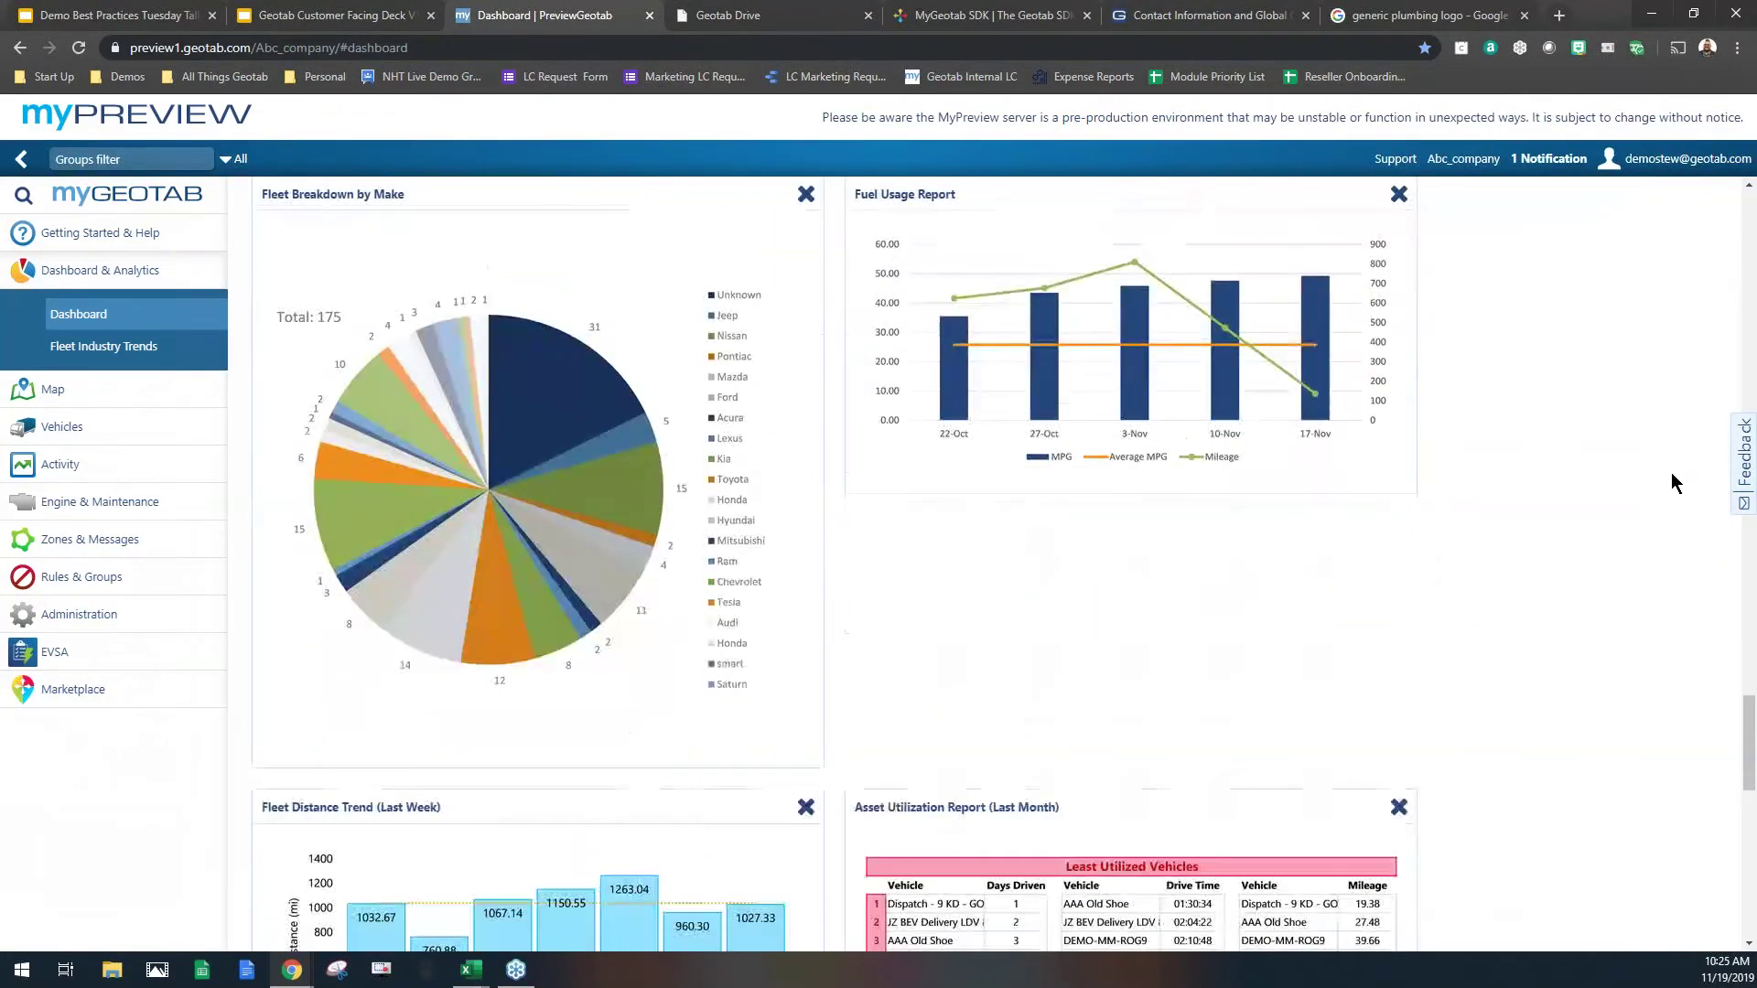
scroll(1669, 483, "down", 8)
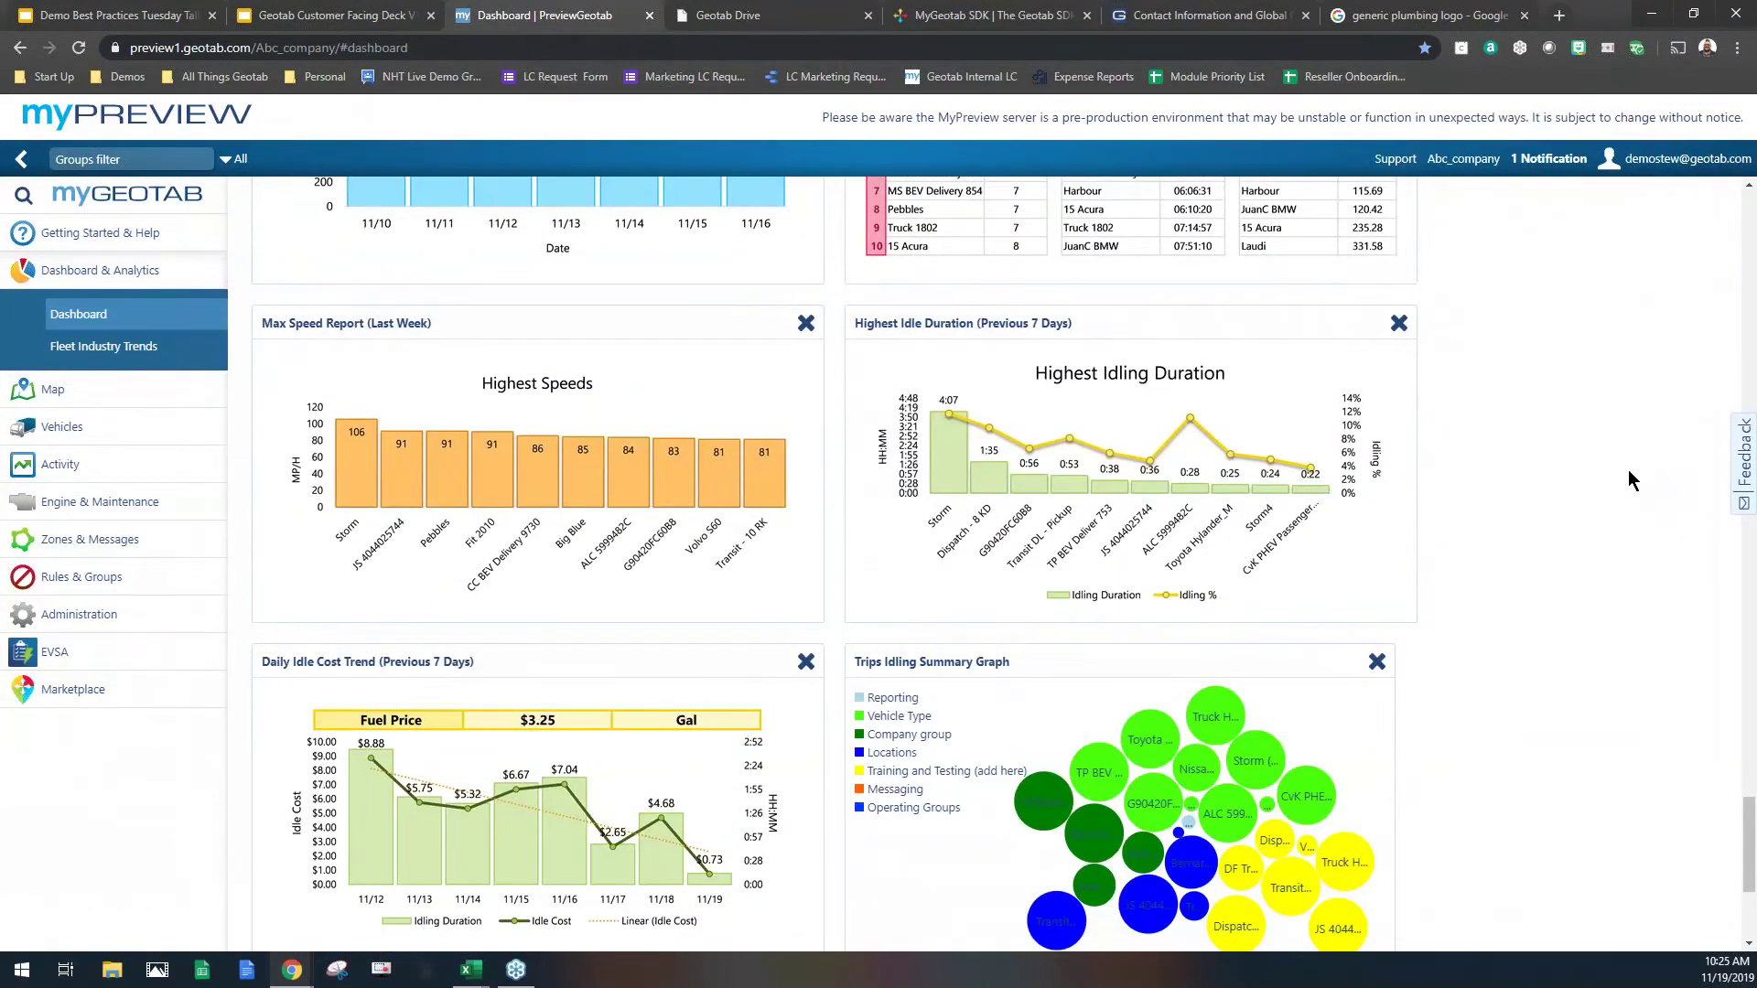
scroll(1627, 469, "down", 4)
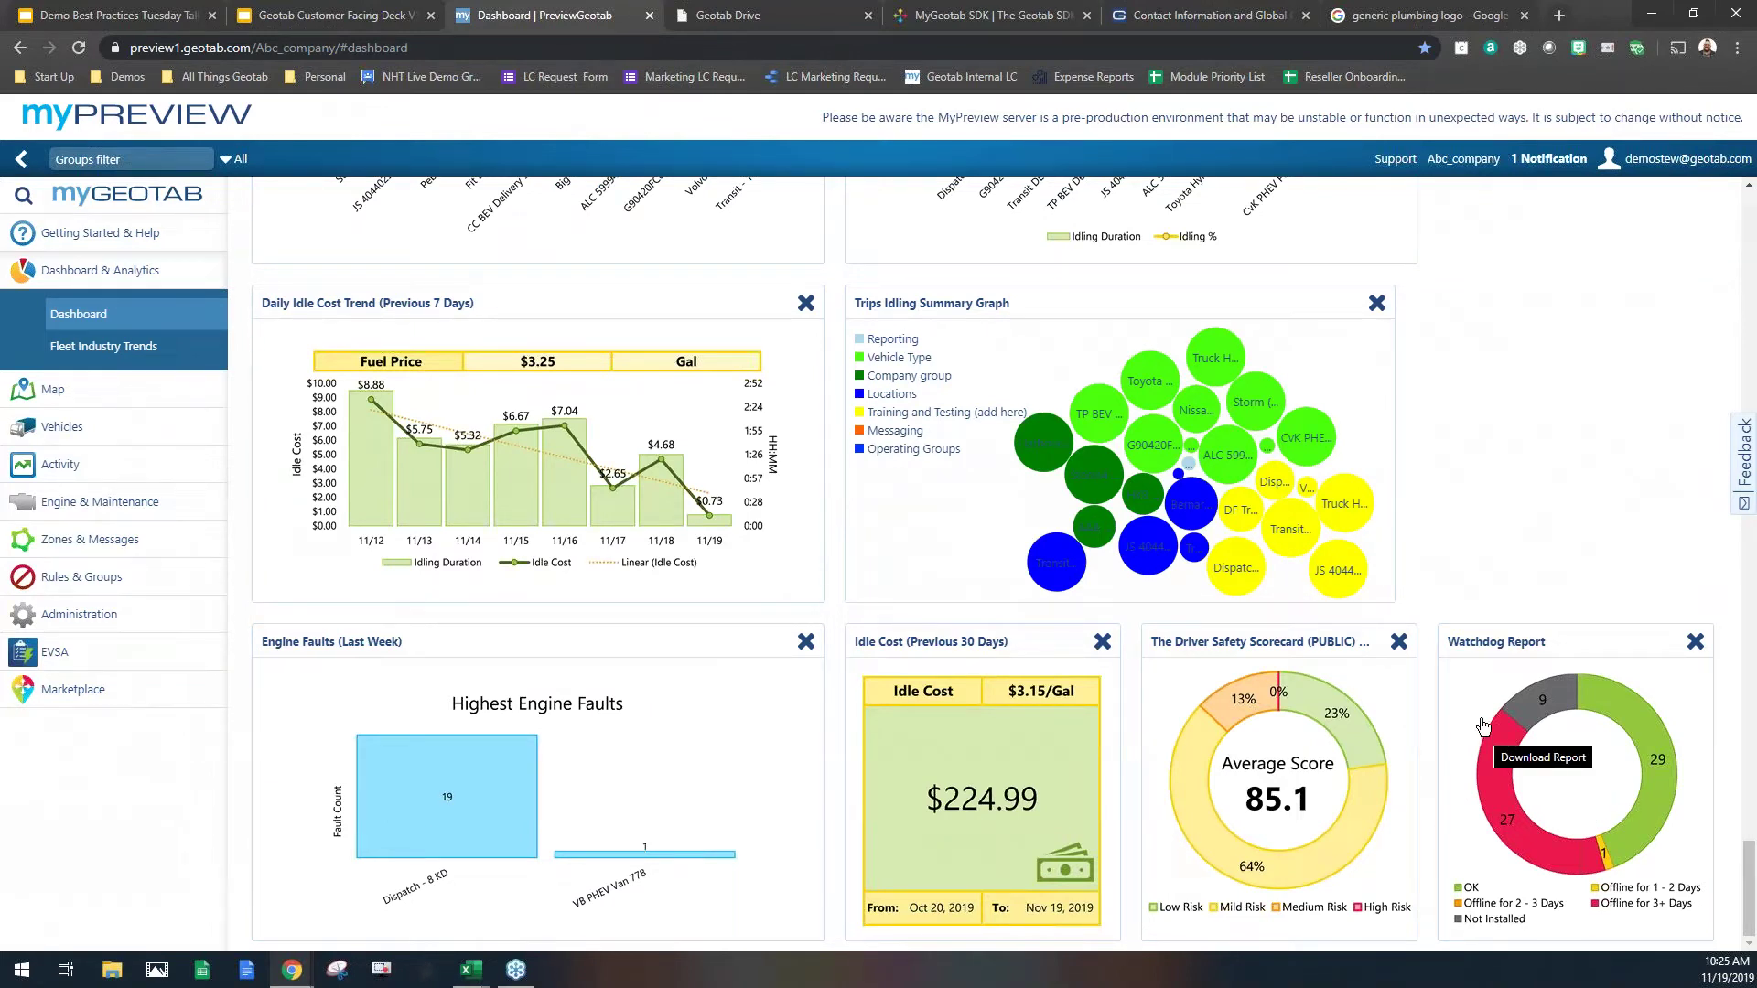
mouse_move(1145, 511)
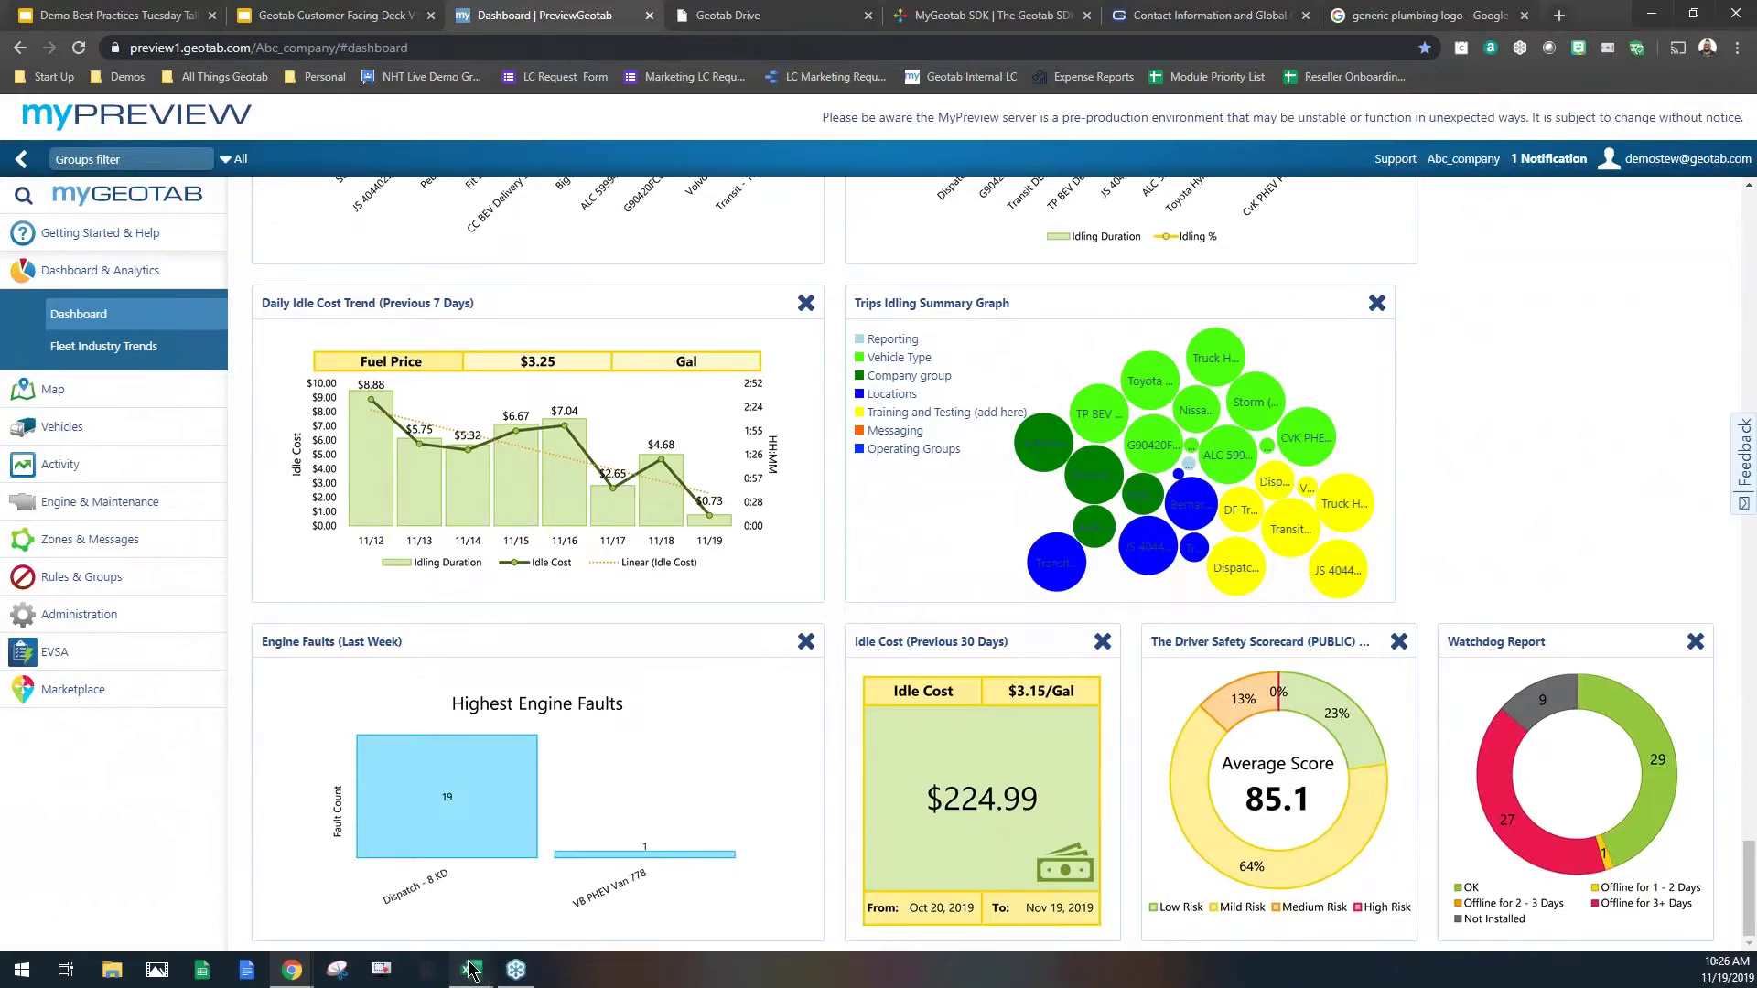
Step: Switch to the Driver Safety Scorecard workbook in Excel, examine its scores and incident columns, and minimize it
mouse_move(470, 969)
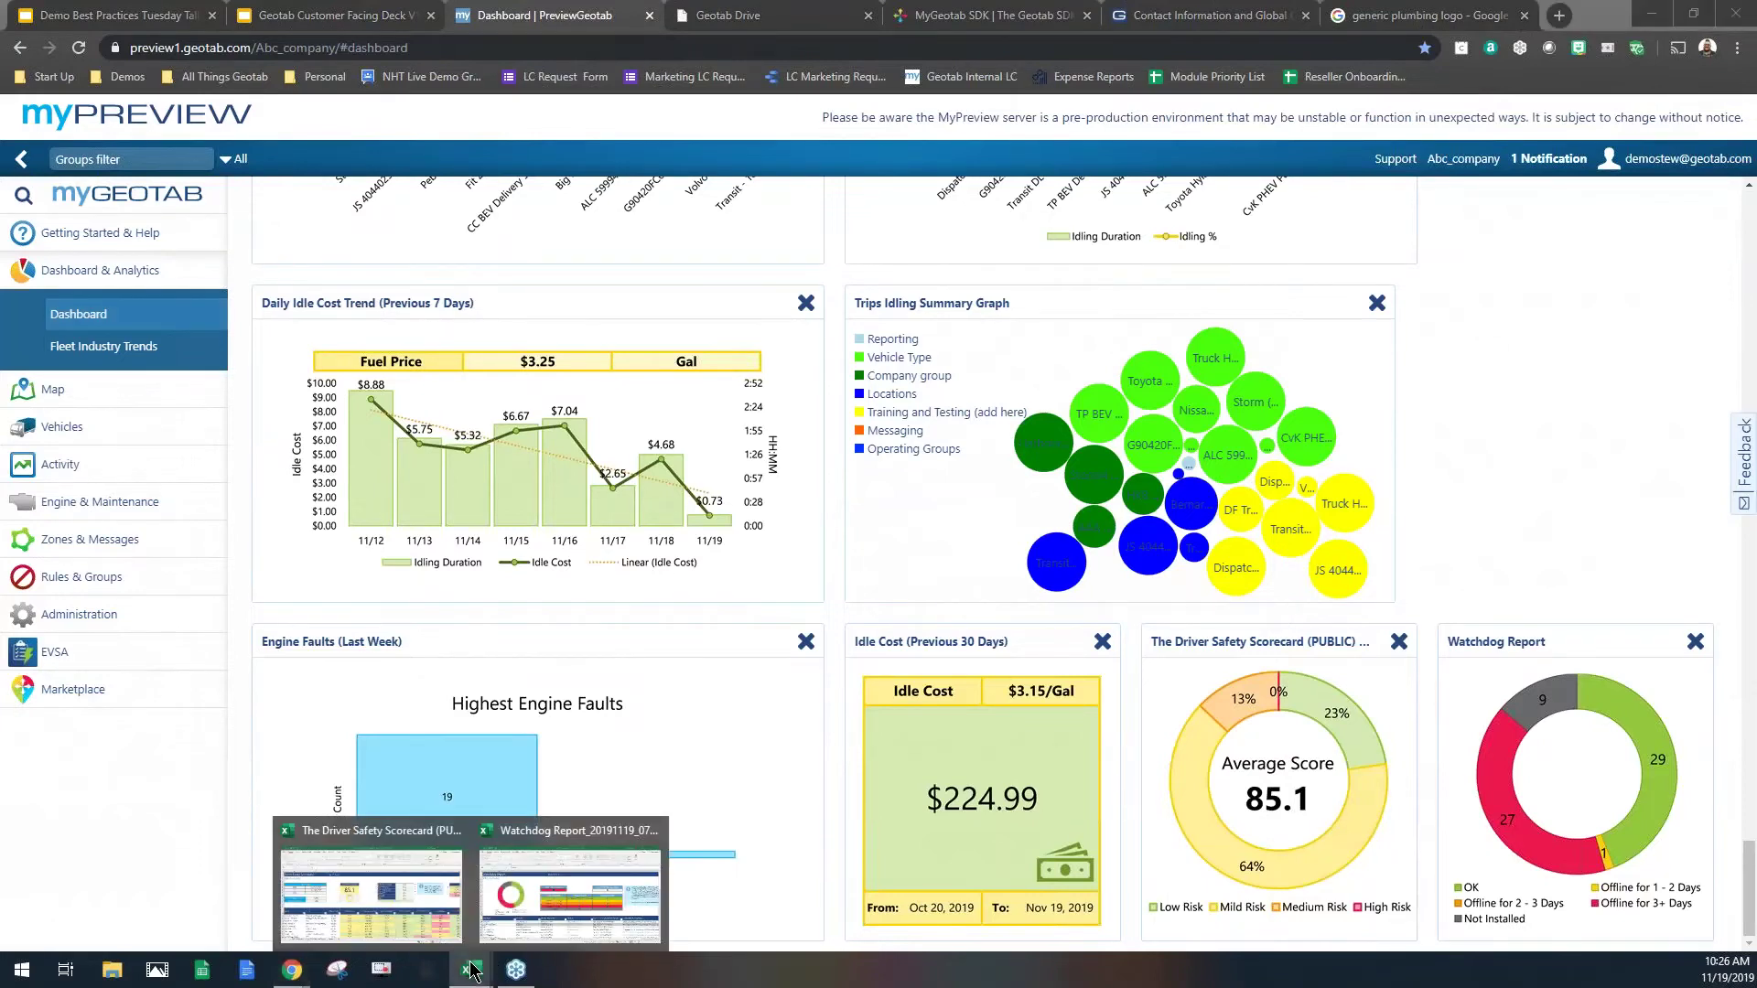
left_click(436, 897)
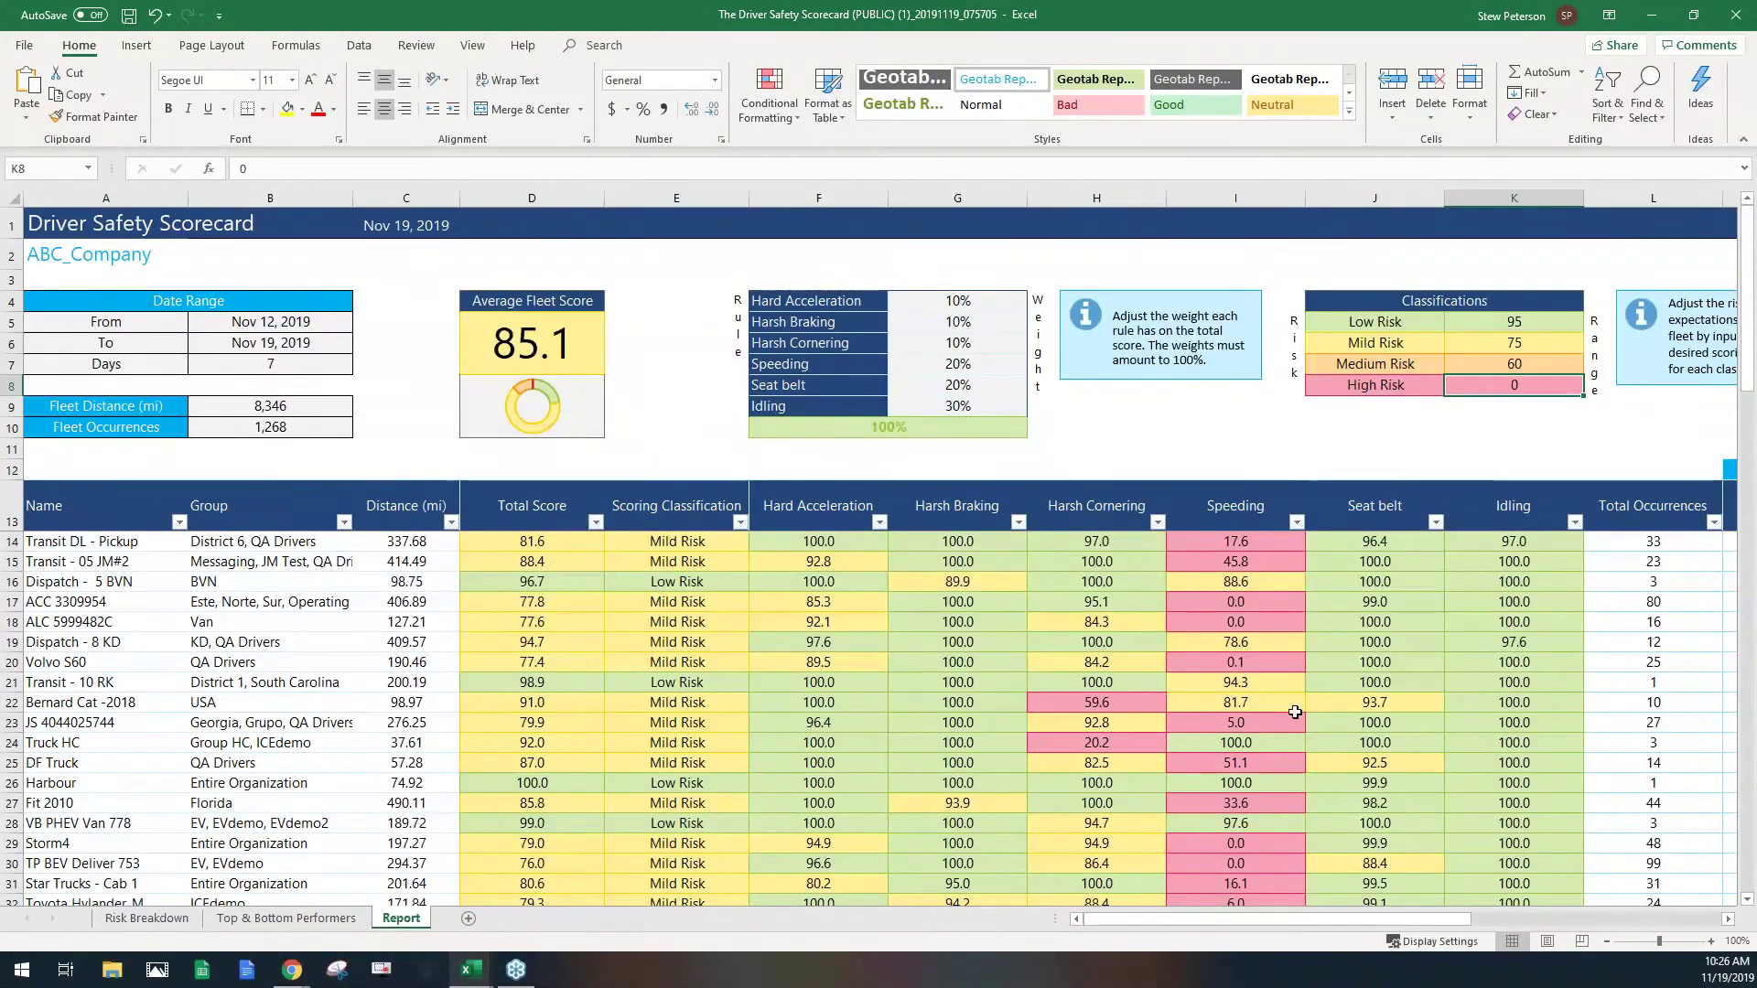
left_click_drag(1310, 915, 1519, 924)
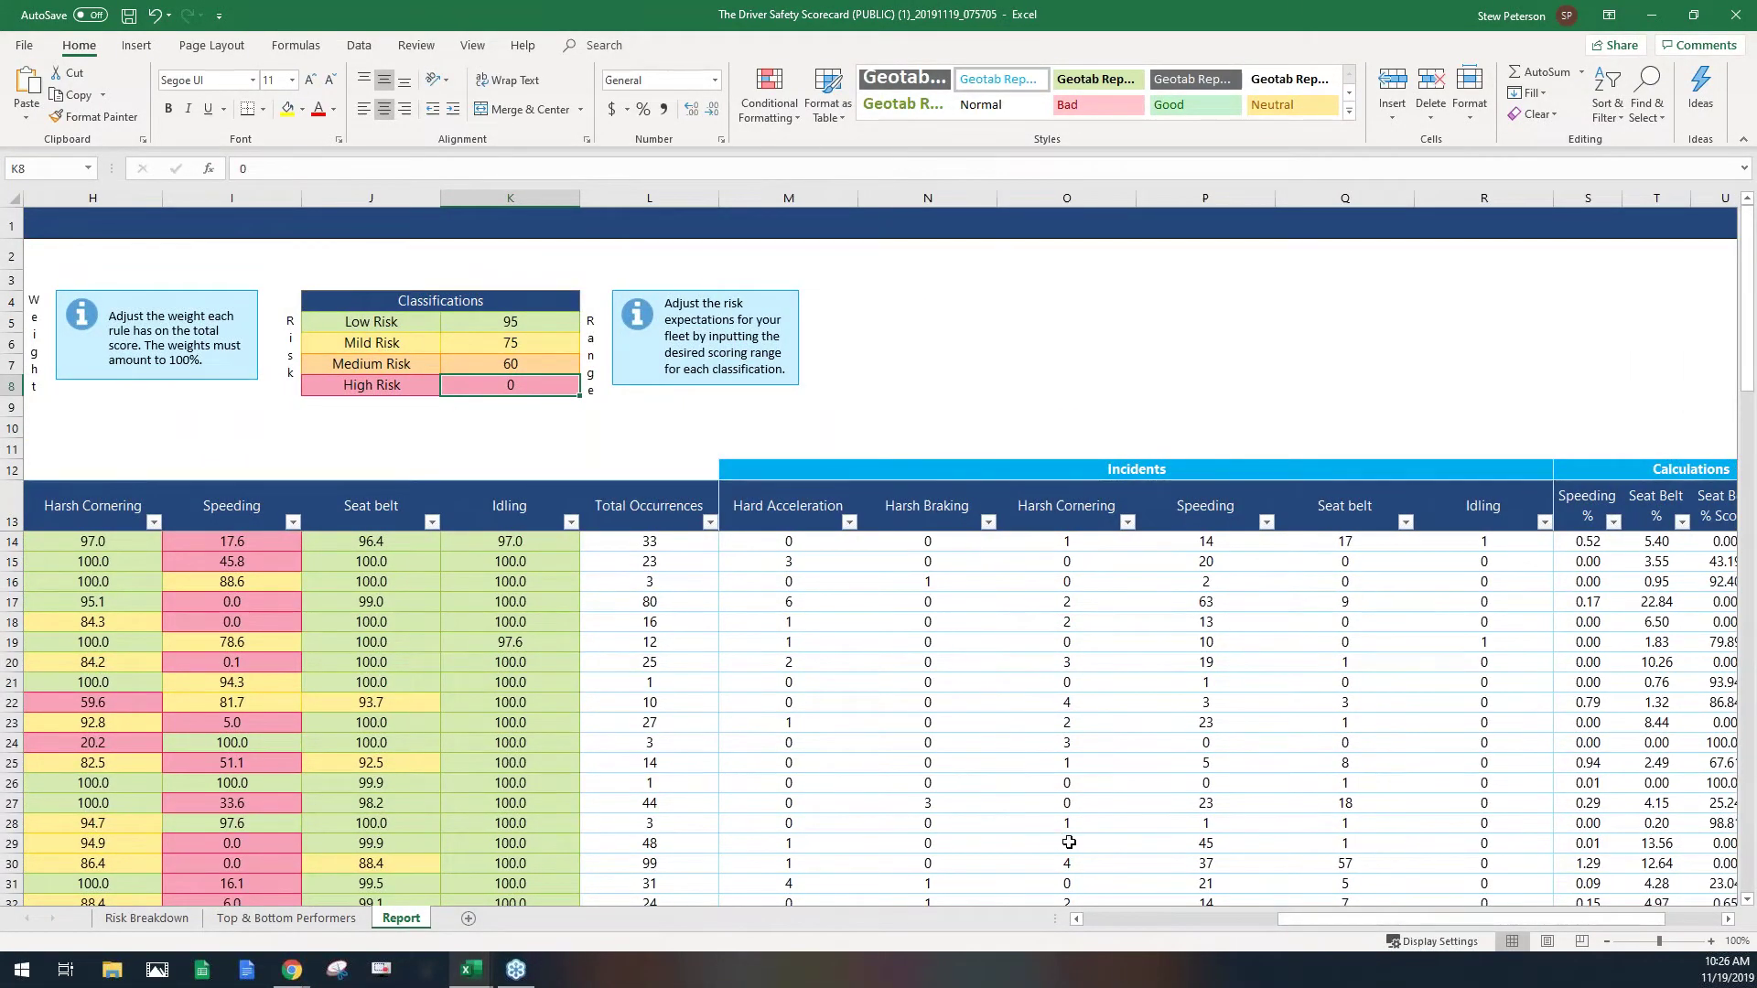
left_click_drag(1298, 915, 1099, 902)
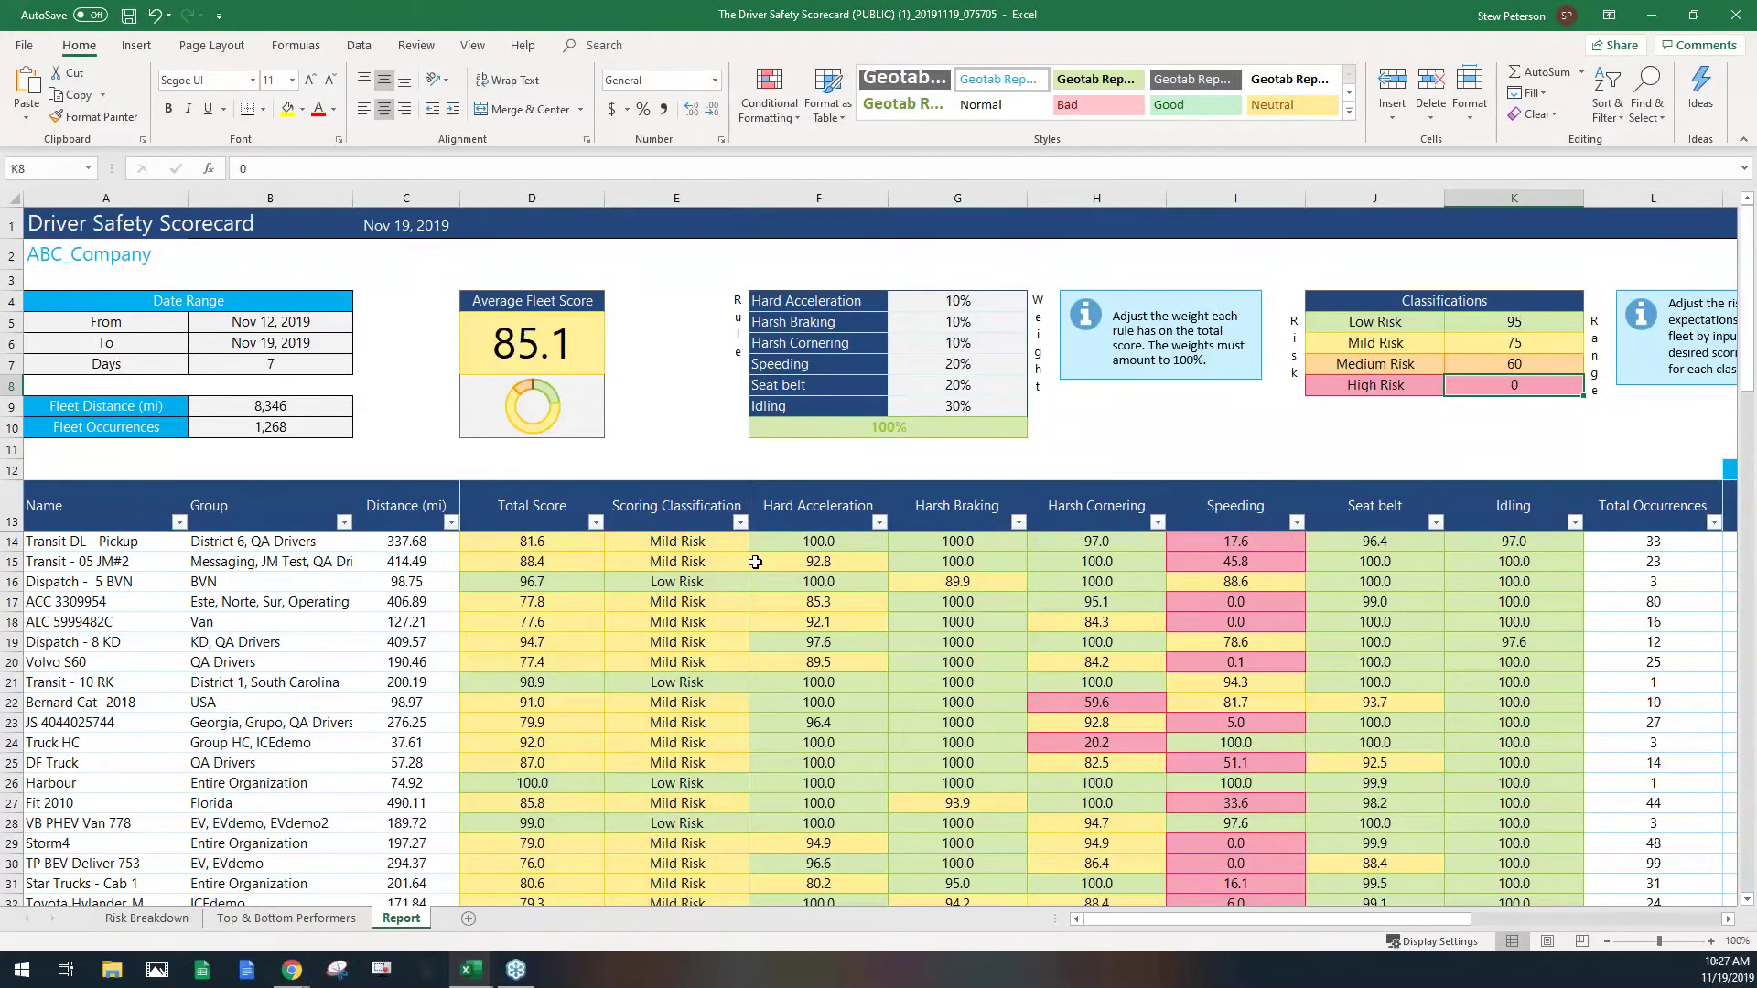
left_click(1656, 18)
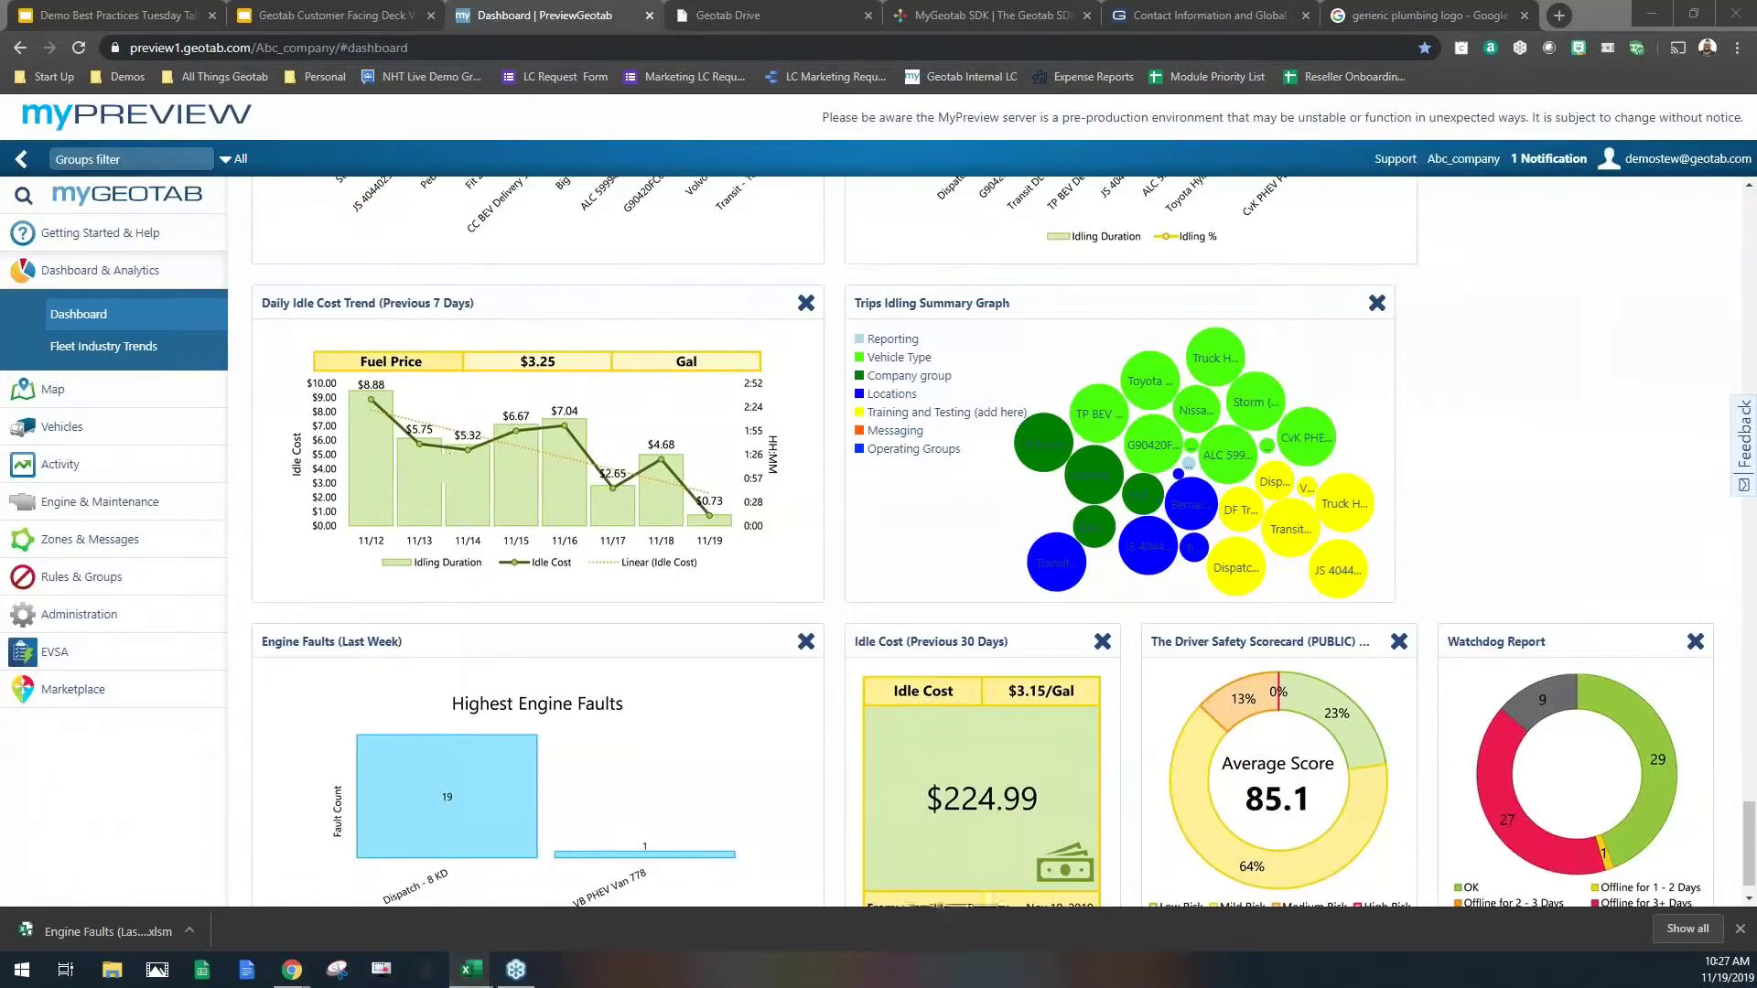
Step: Maximize the Watchdog Report workbook and highlight the 15 Acura row followed by the 2014 Lexus RX350 row
left_click_drag(2, 407, 713, 151)
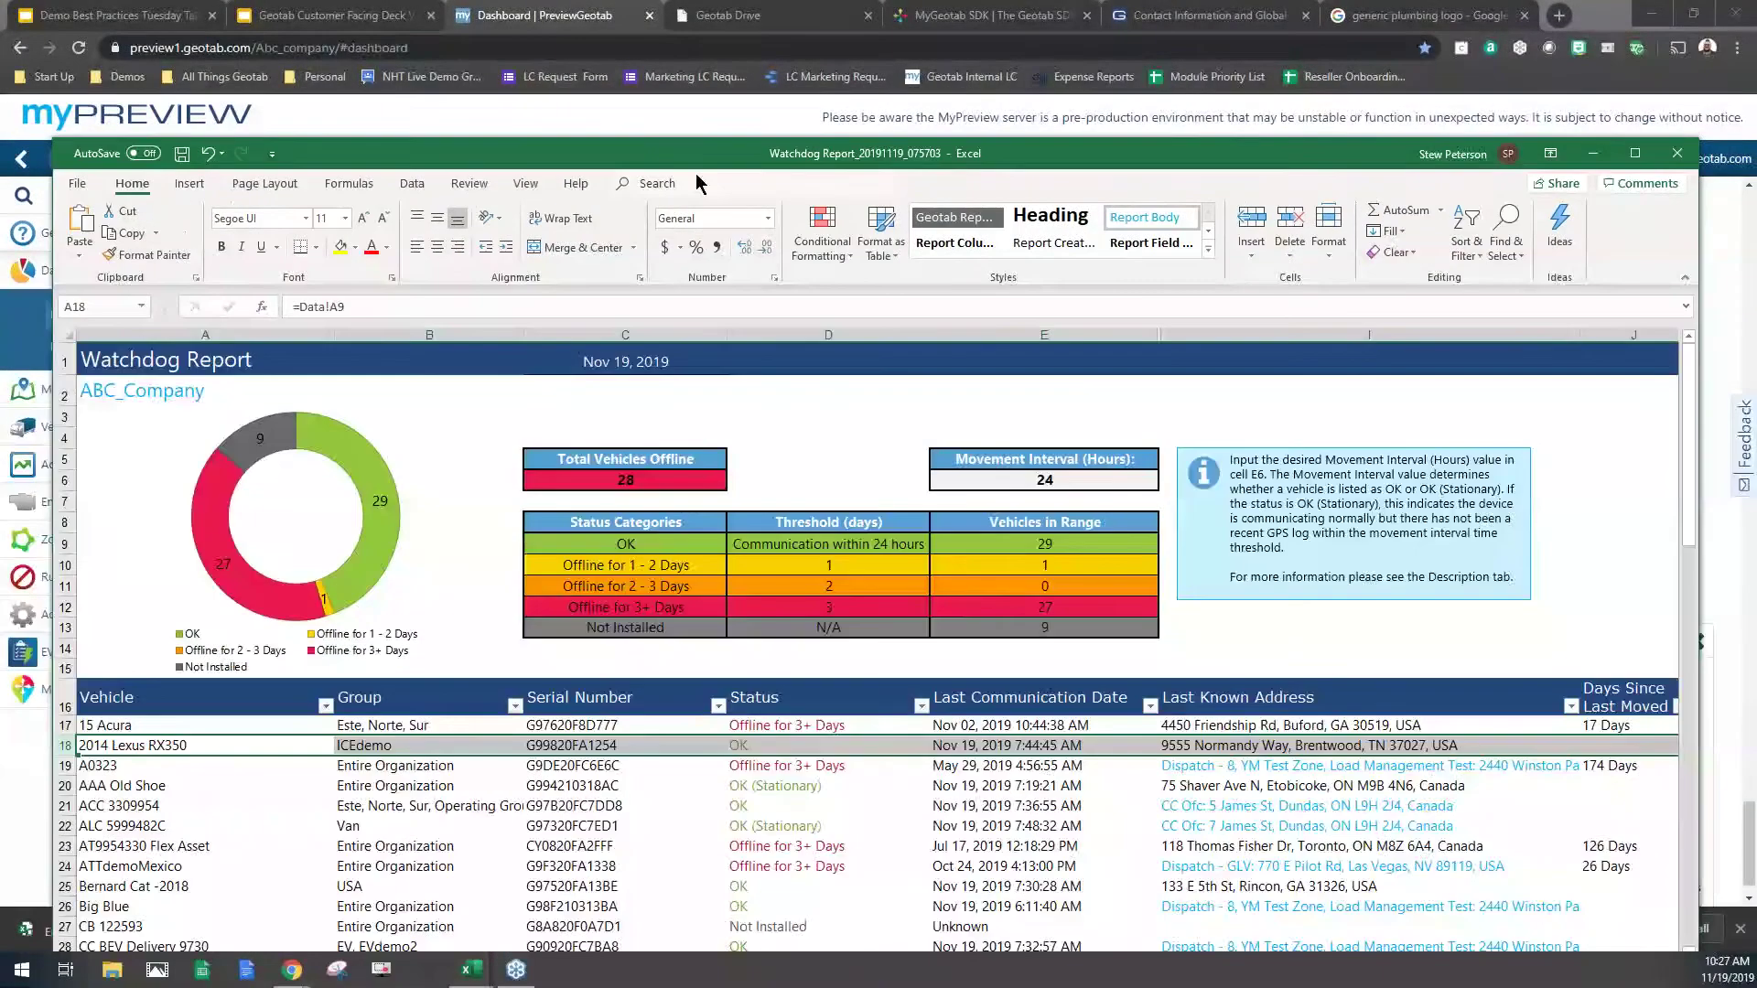
left_click(1635, 154)
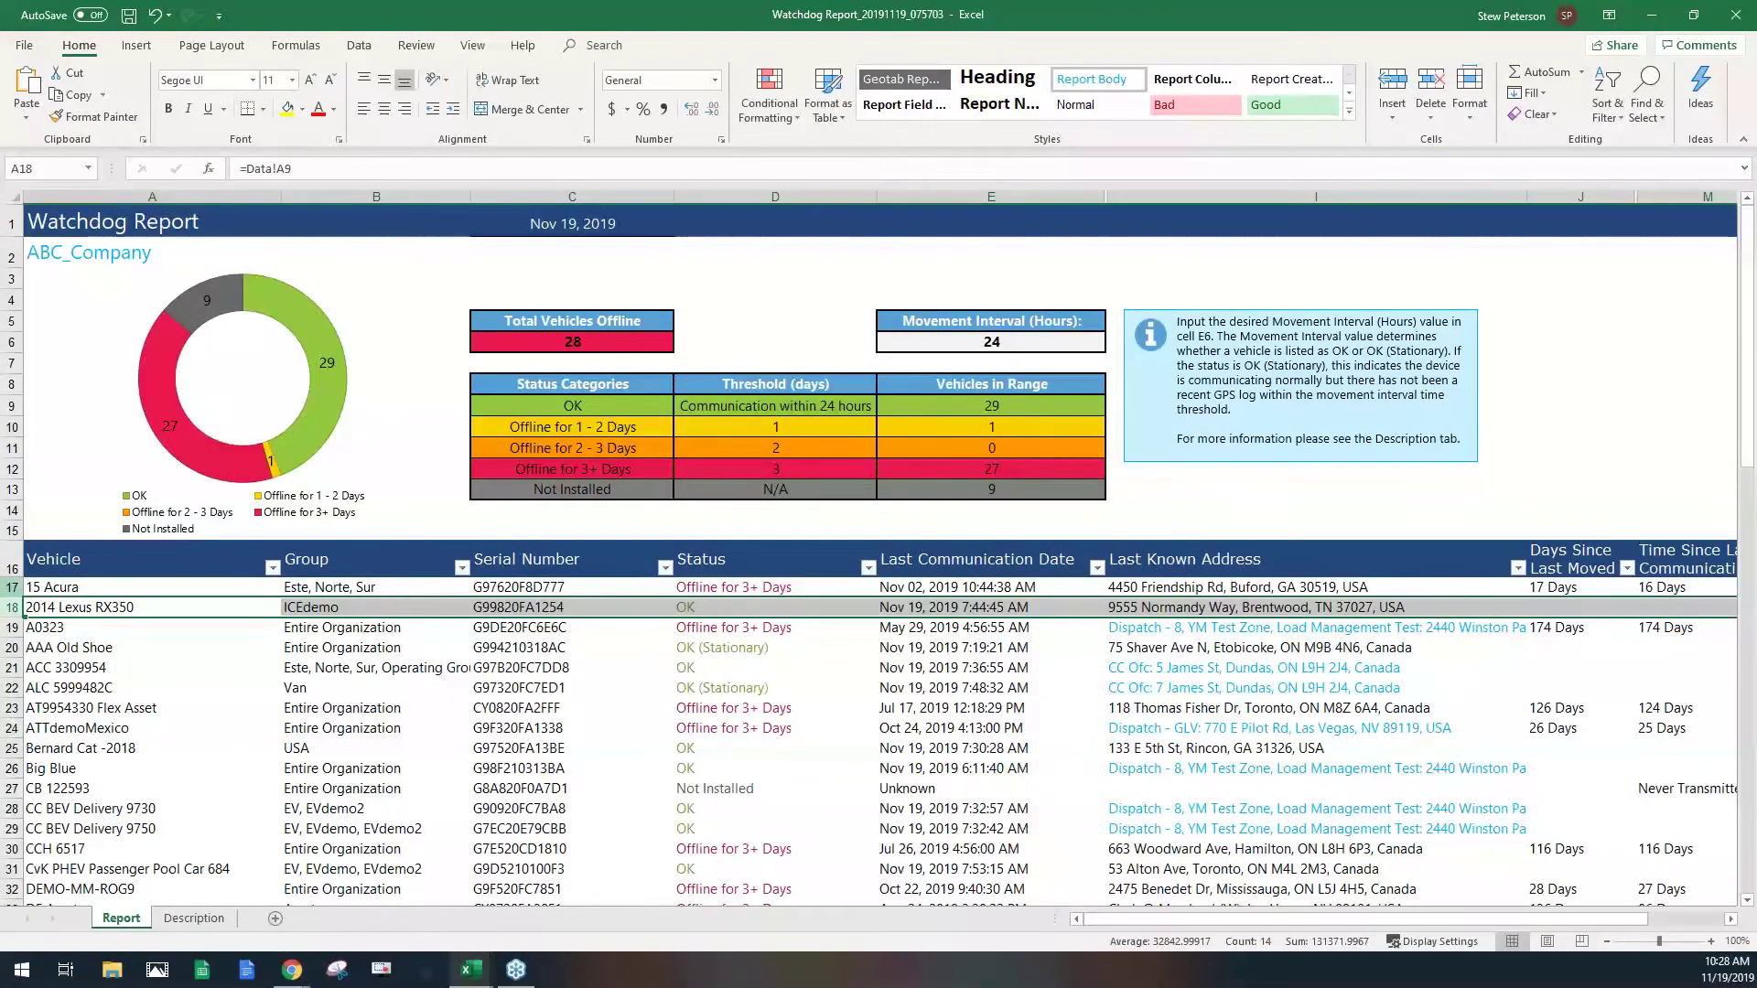
left_click(12, 588)
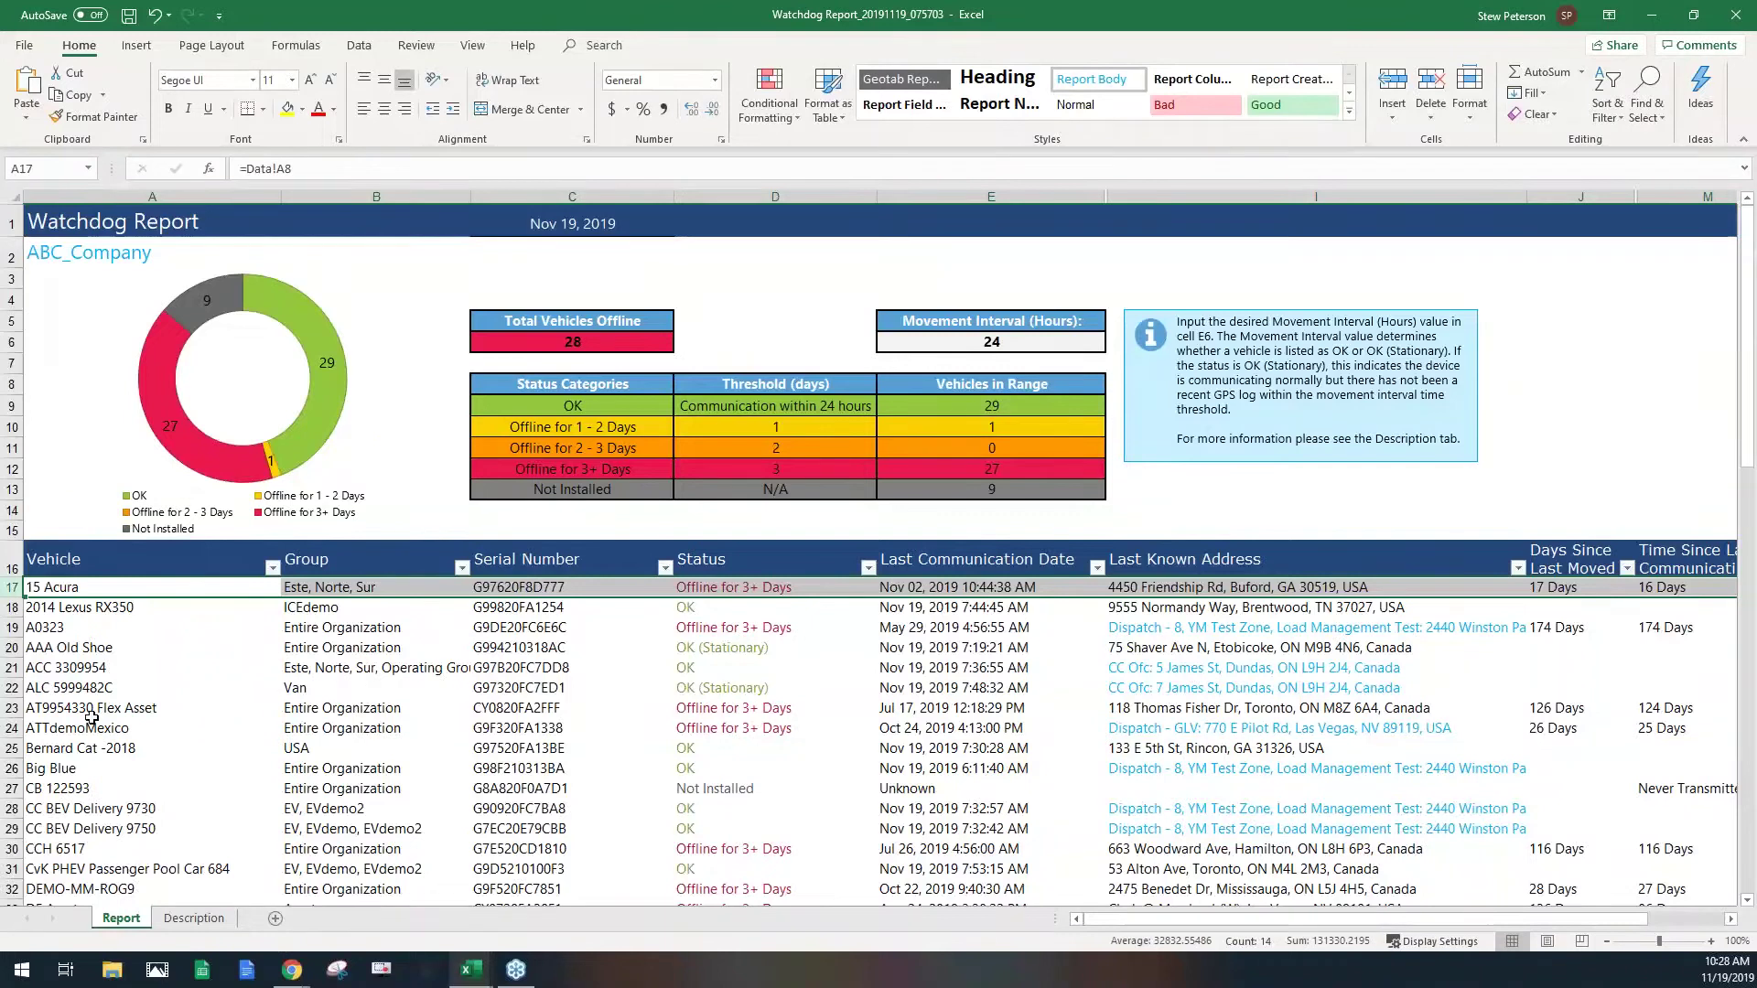
left_click(12, 607)
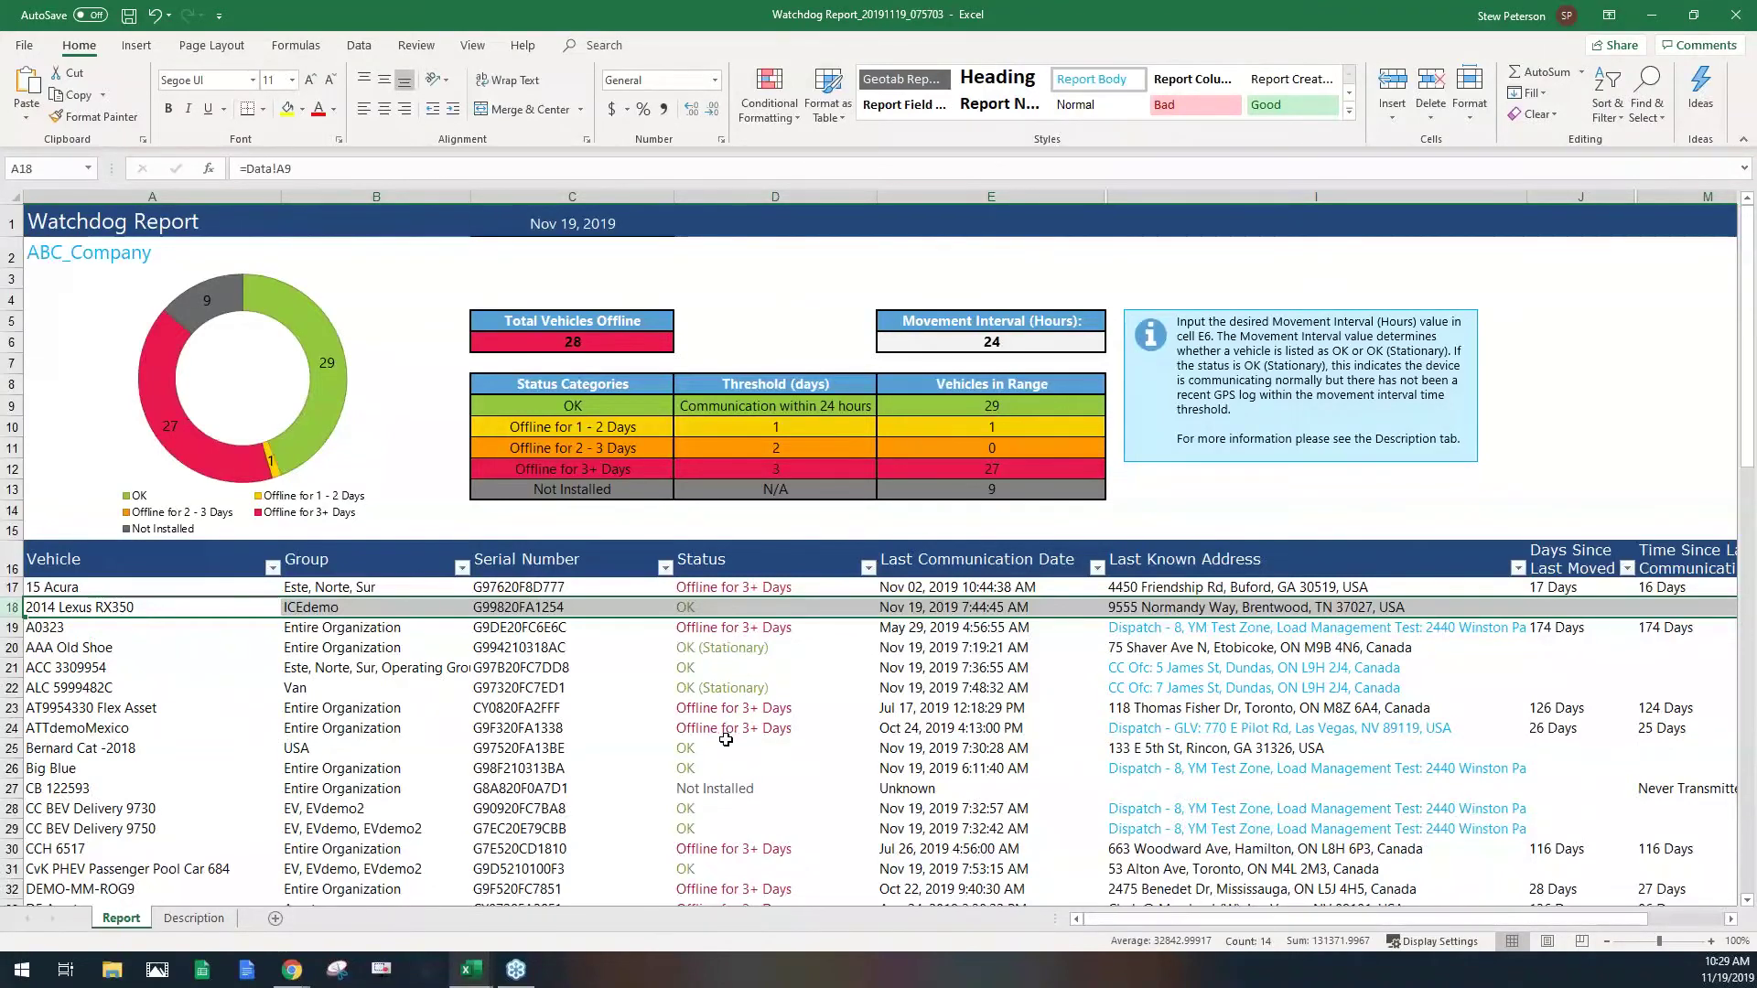
Step: Examine the Watchdog Report's vehicle statuses, communication dates and last known addresses, and return to the MyGeotab dashboard
scroll(713, 742, "down", 1)
scroll(713, 742, "down", 3)
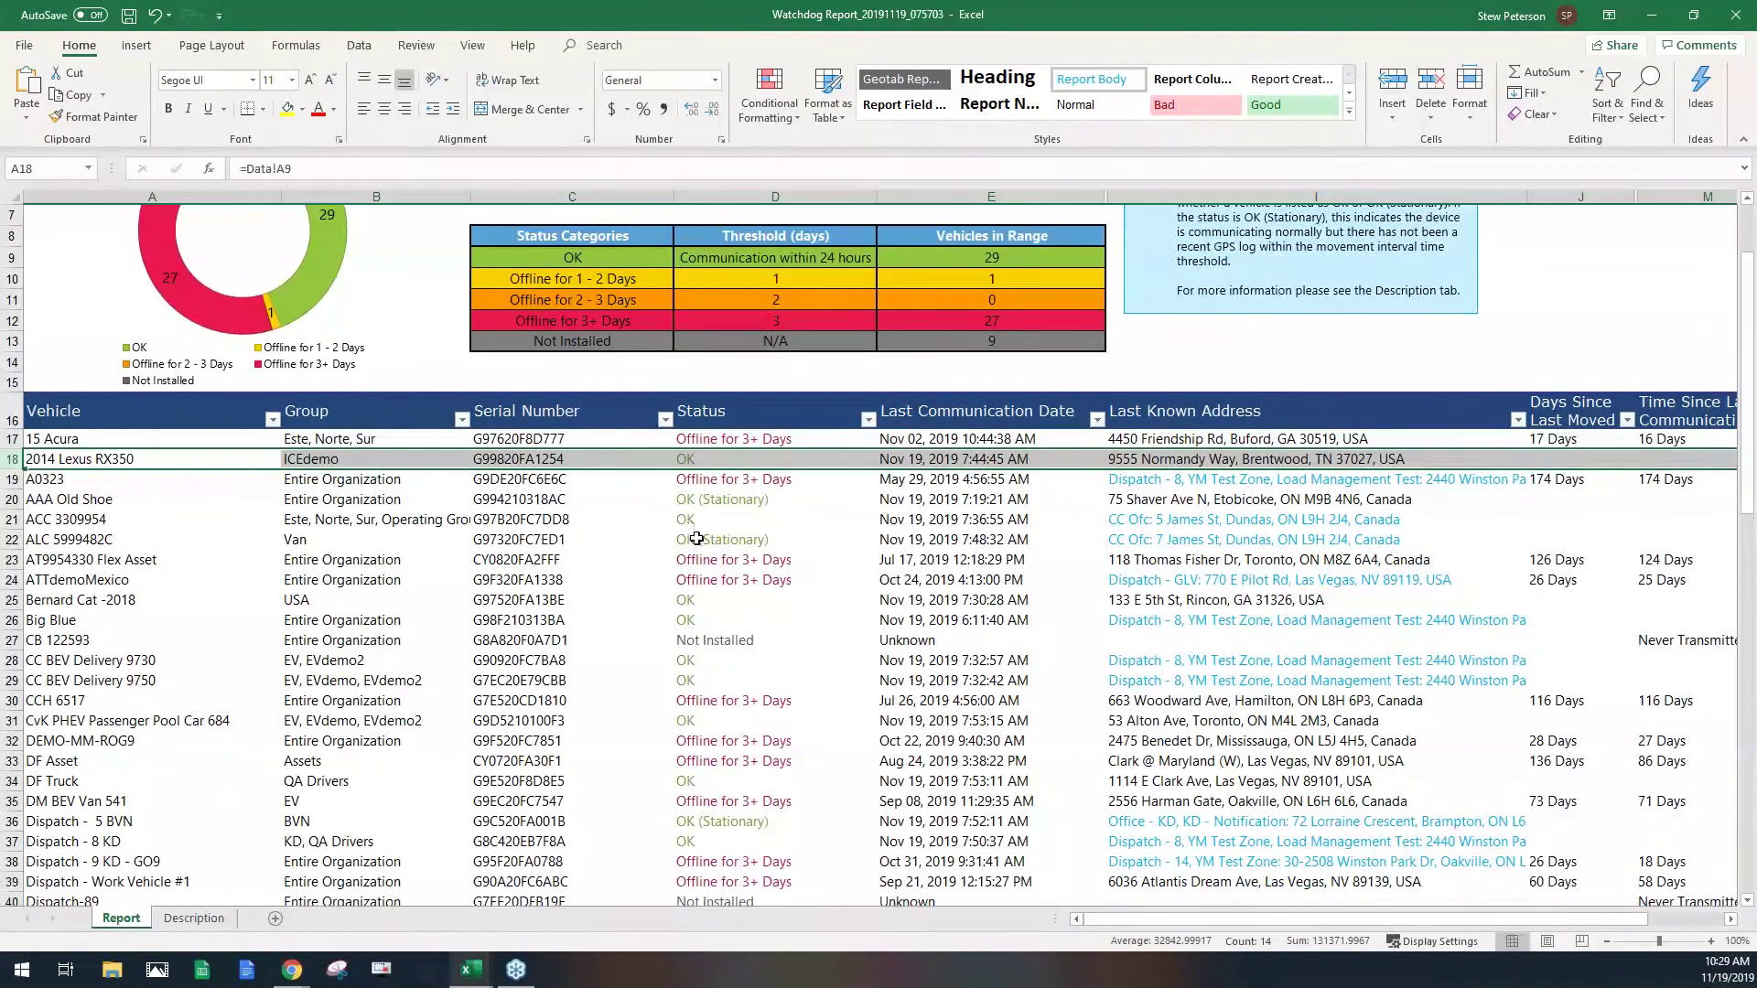
scroll(777, 567, "down", 1)
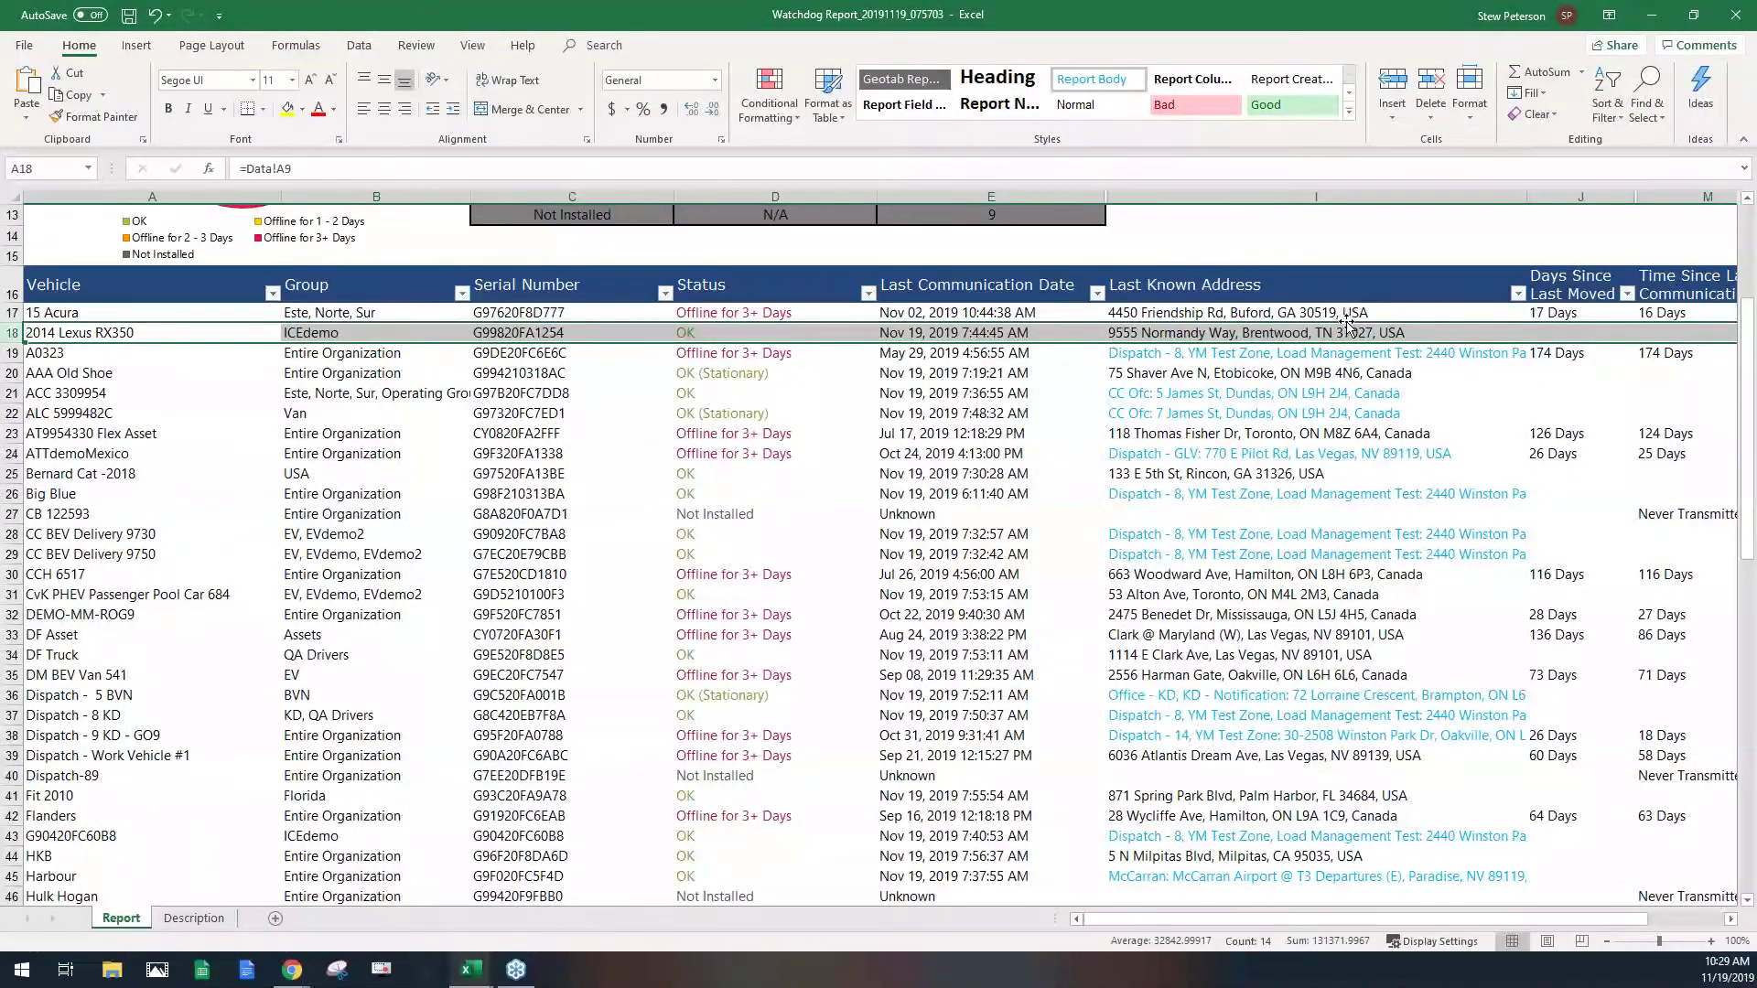
left_click(1654, 25)
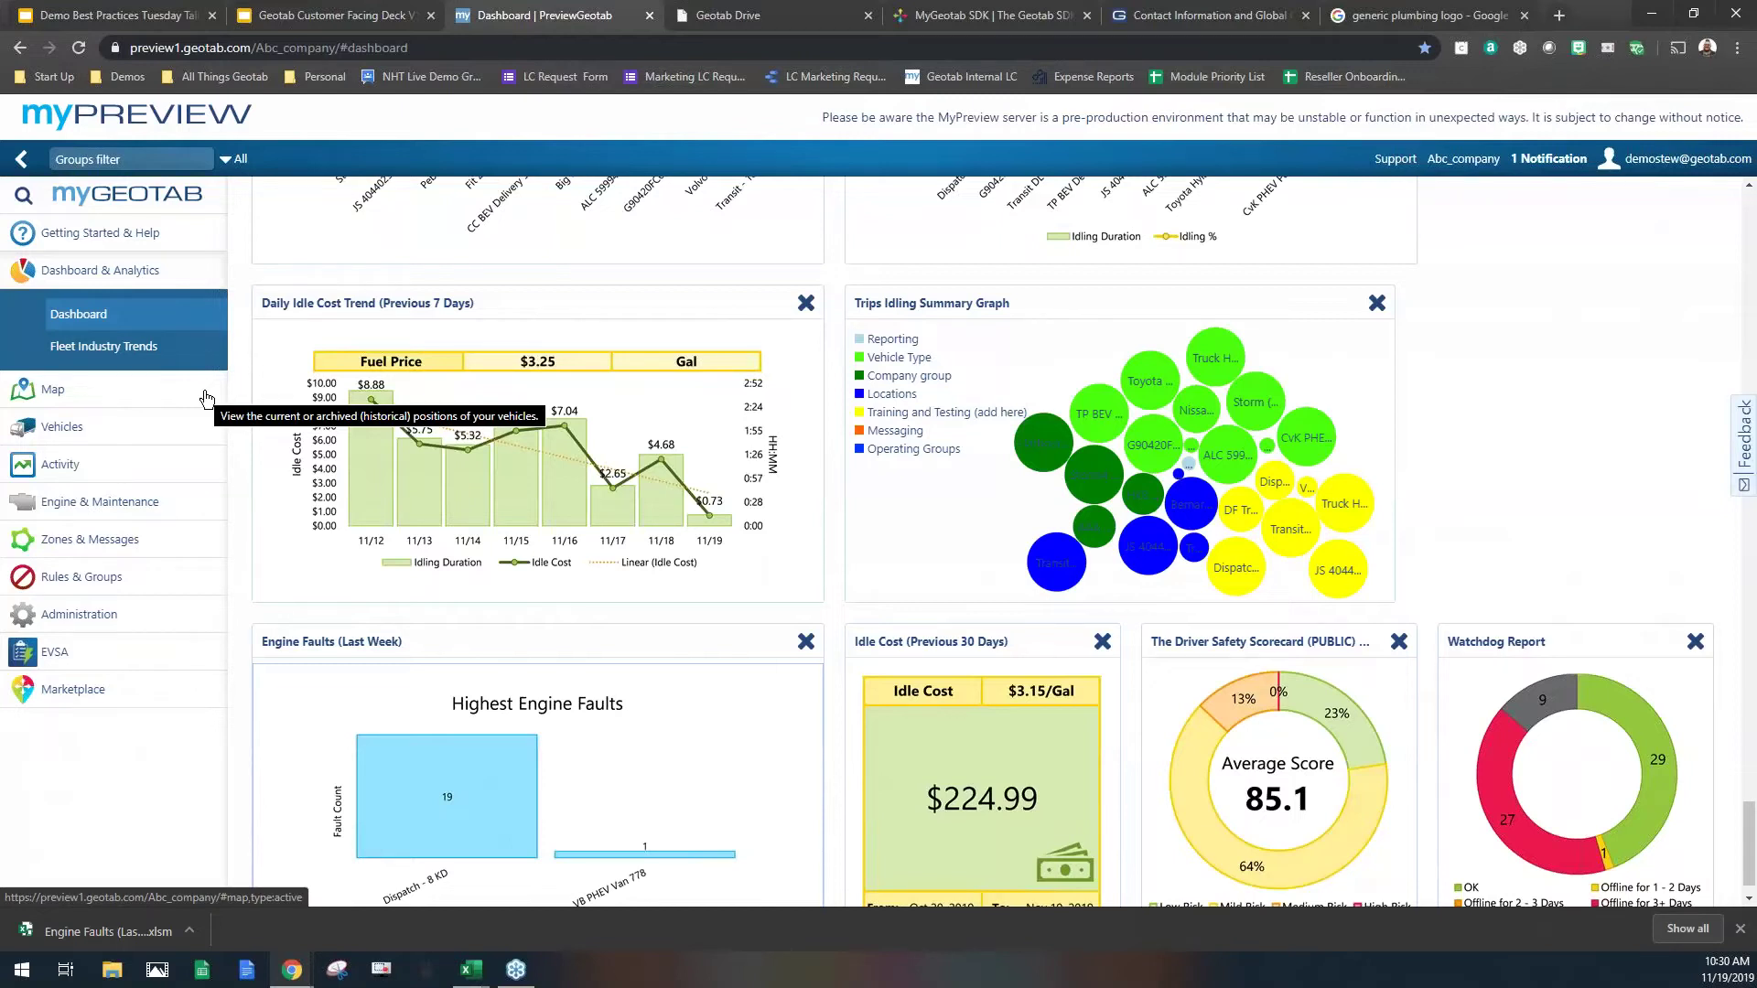
Step: Open the vehicle map and list the nearest vehicles around the Mississauga and Oakville area
left_click(124, 401)
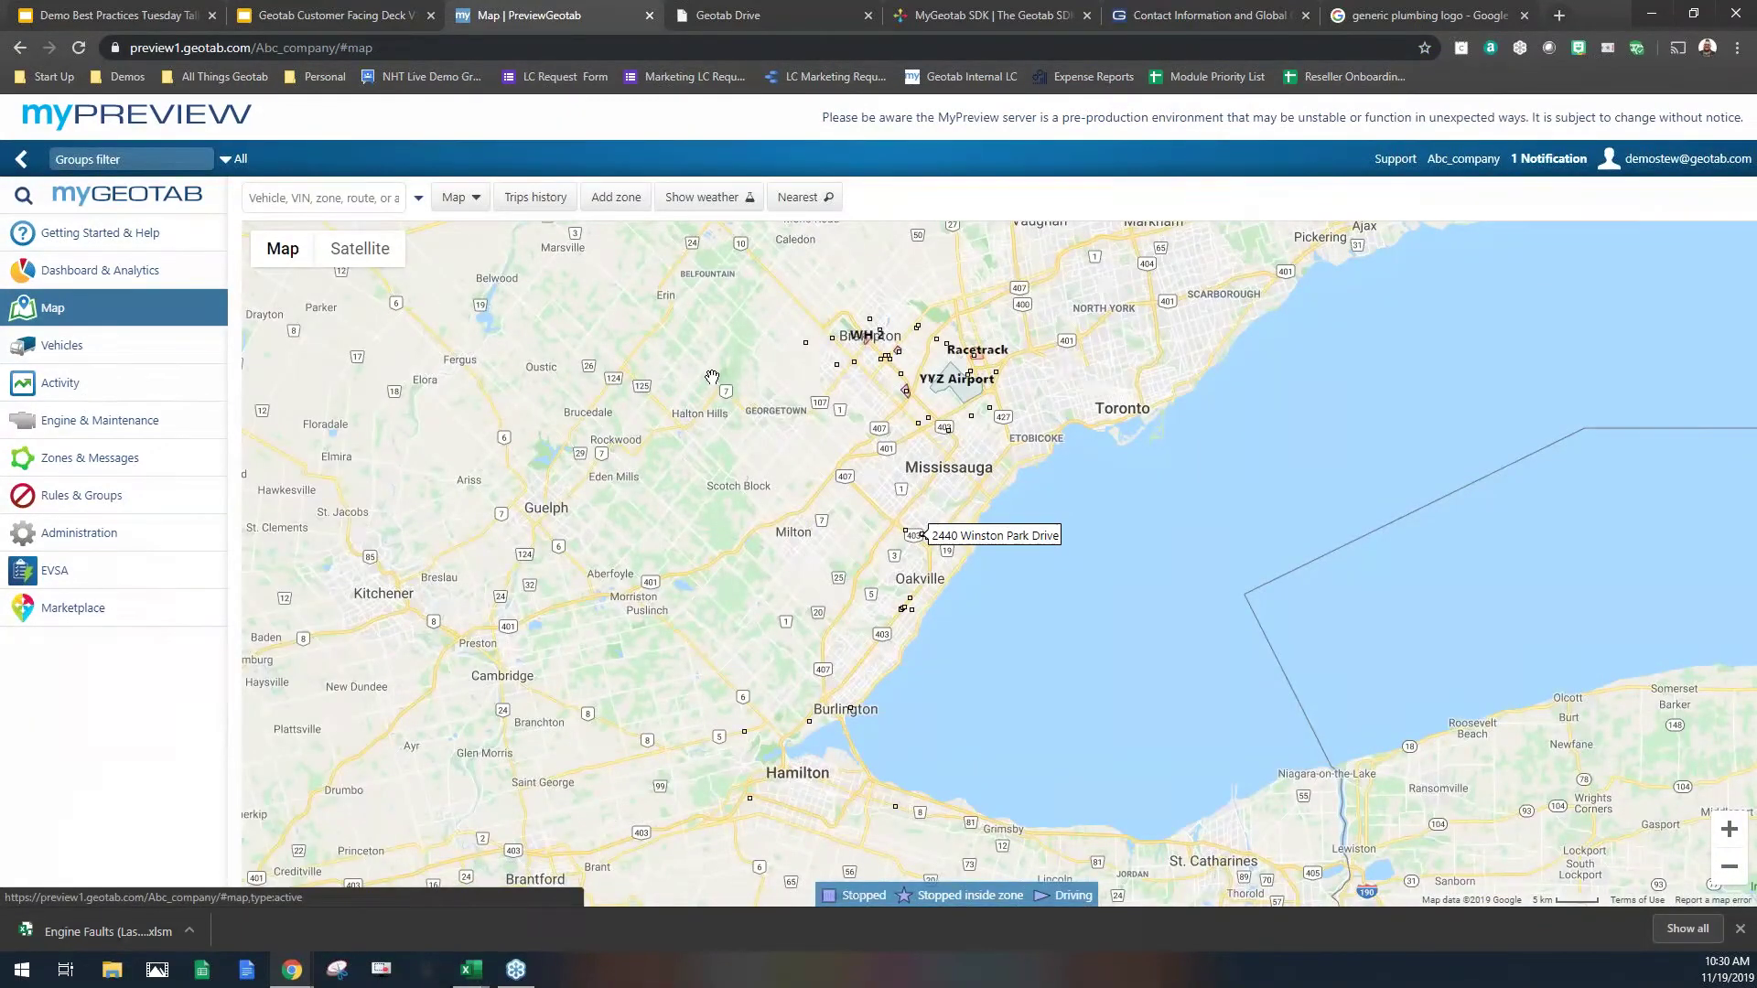
left_click(797, 198)
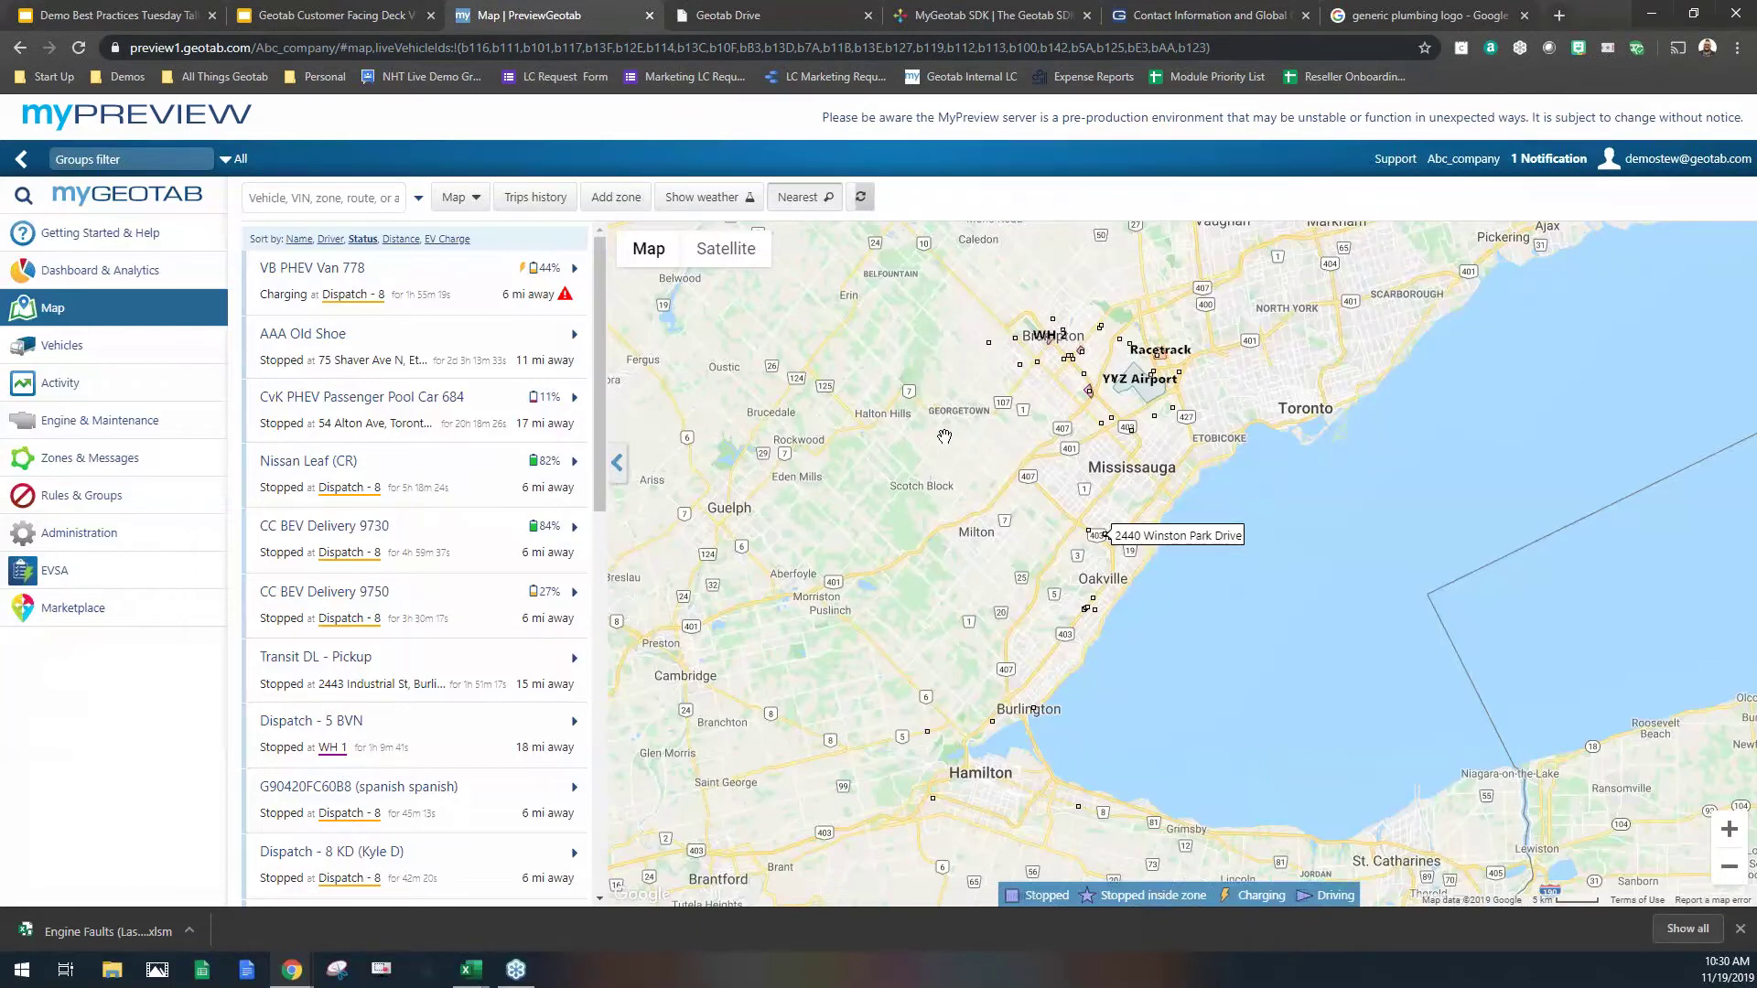
scroll(1019, 462, "up", 1)
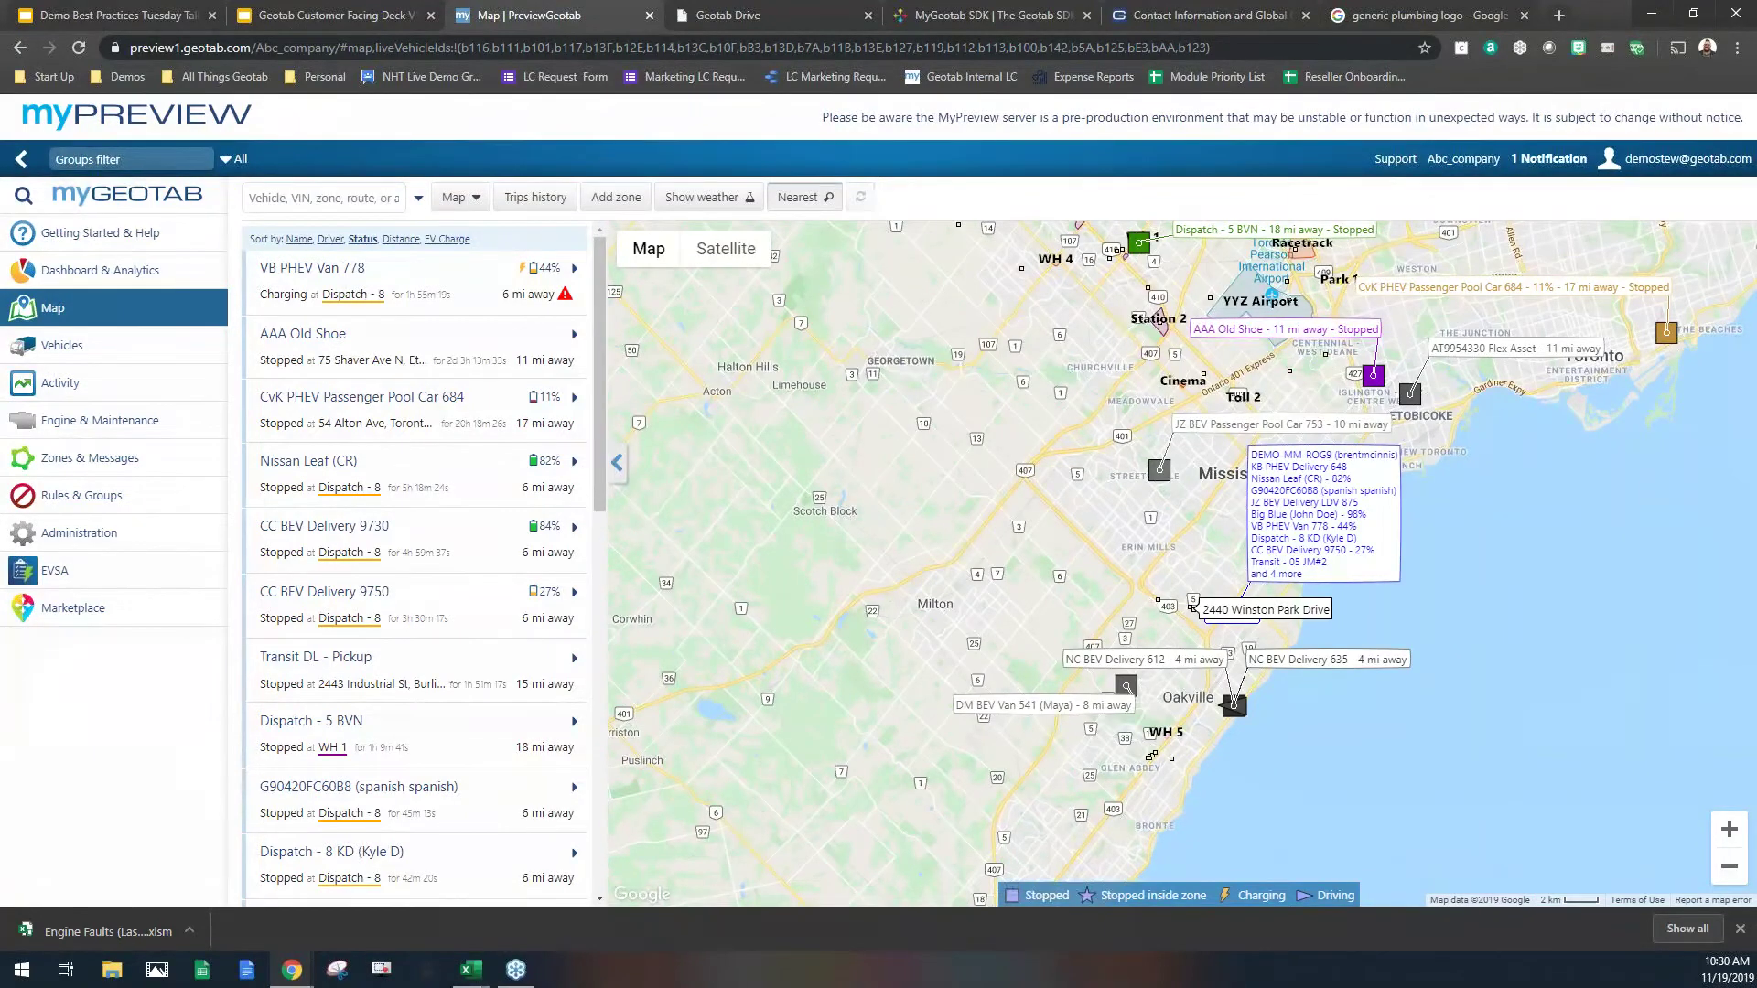
scroll(1018, 461, "down", 1)
mouse_move(1109, 707)
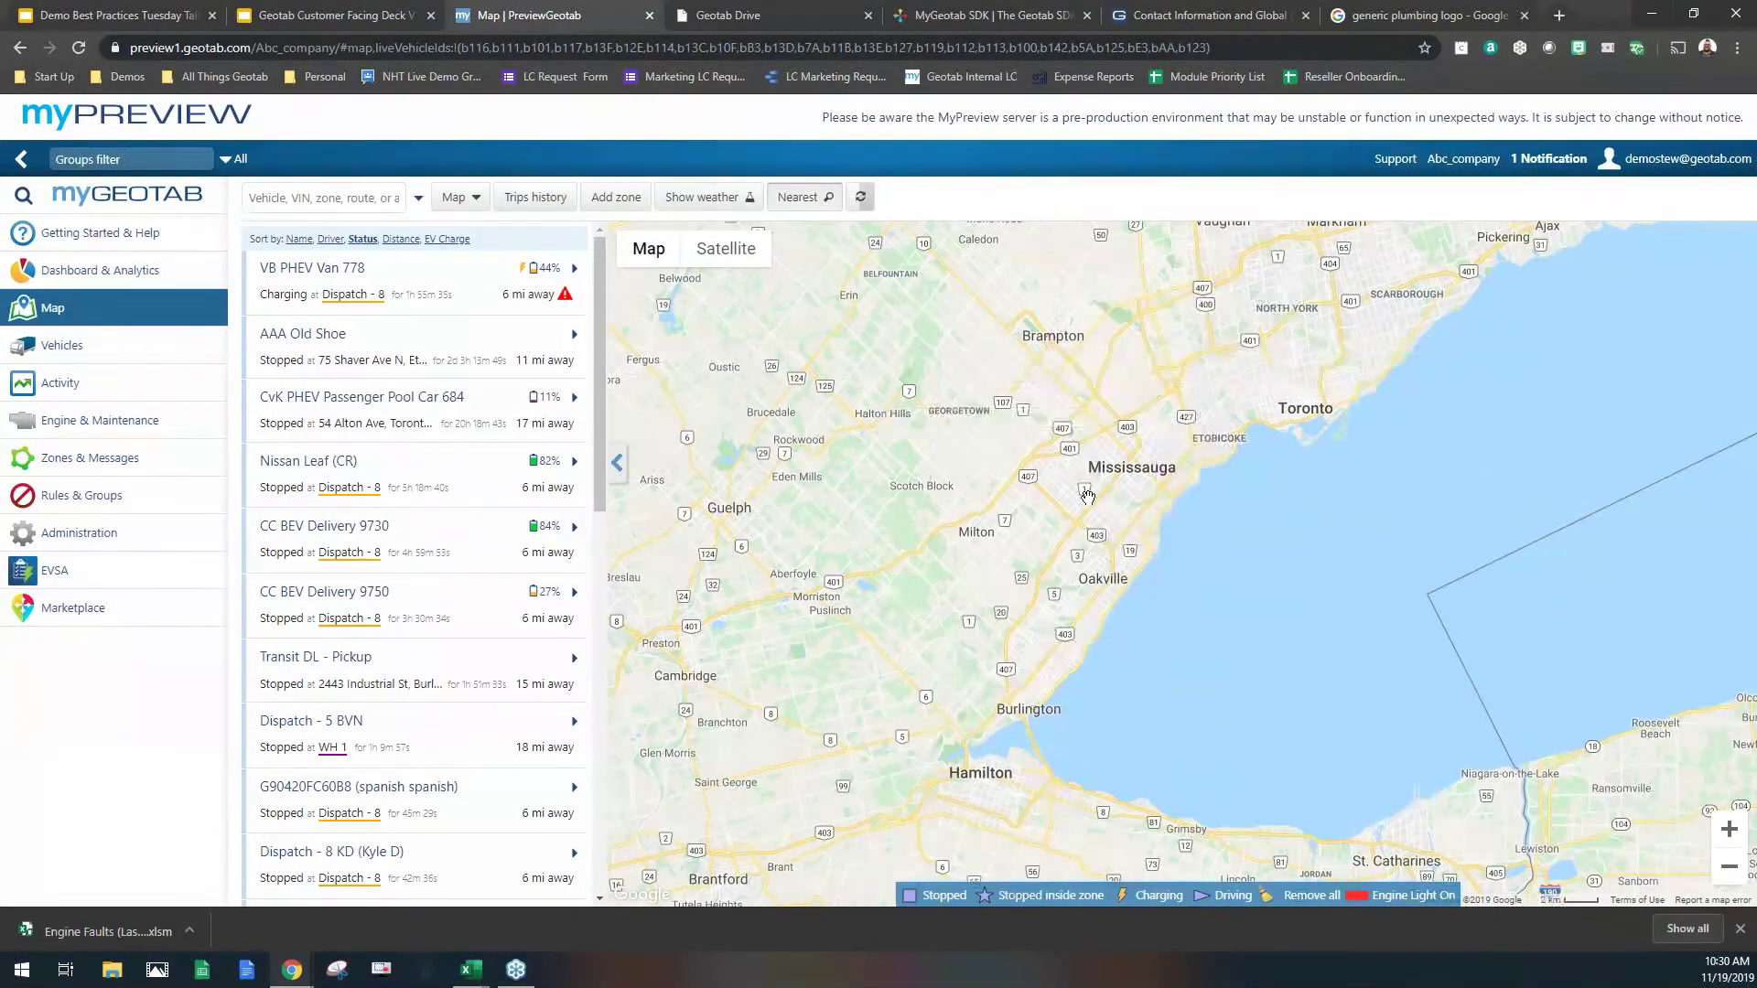
scroll(1093, 501, "up", 2)
scroll(1096, 507, "down", 2)
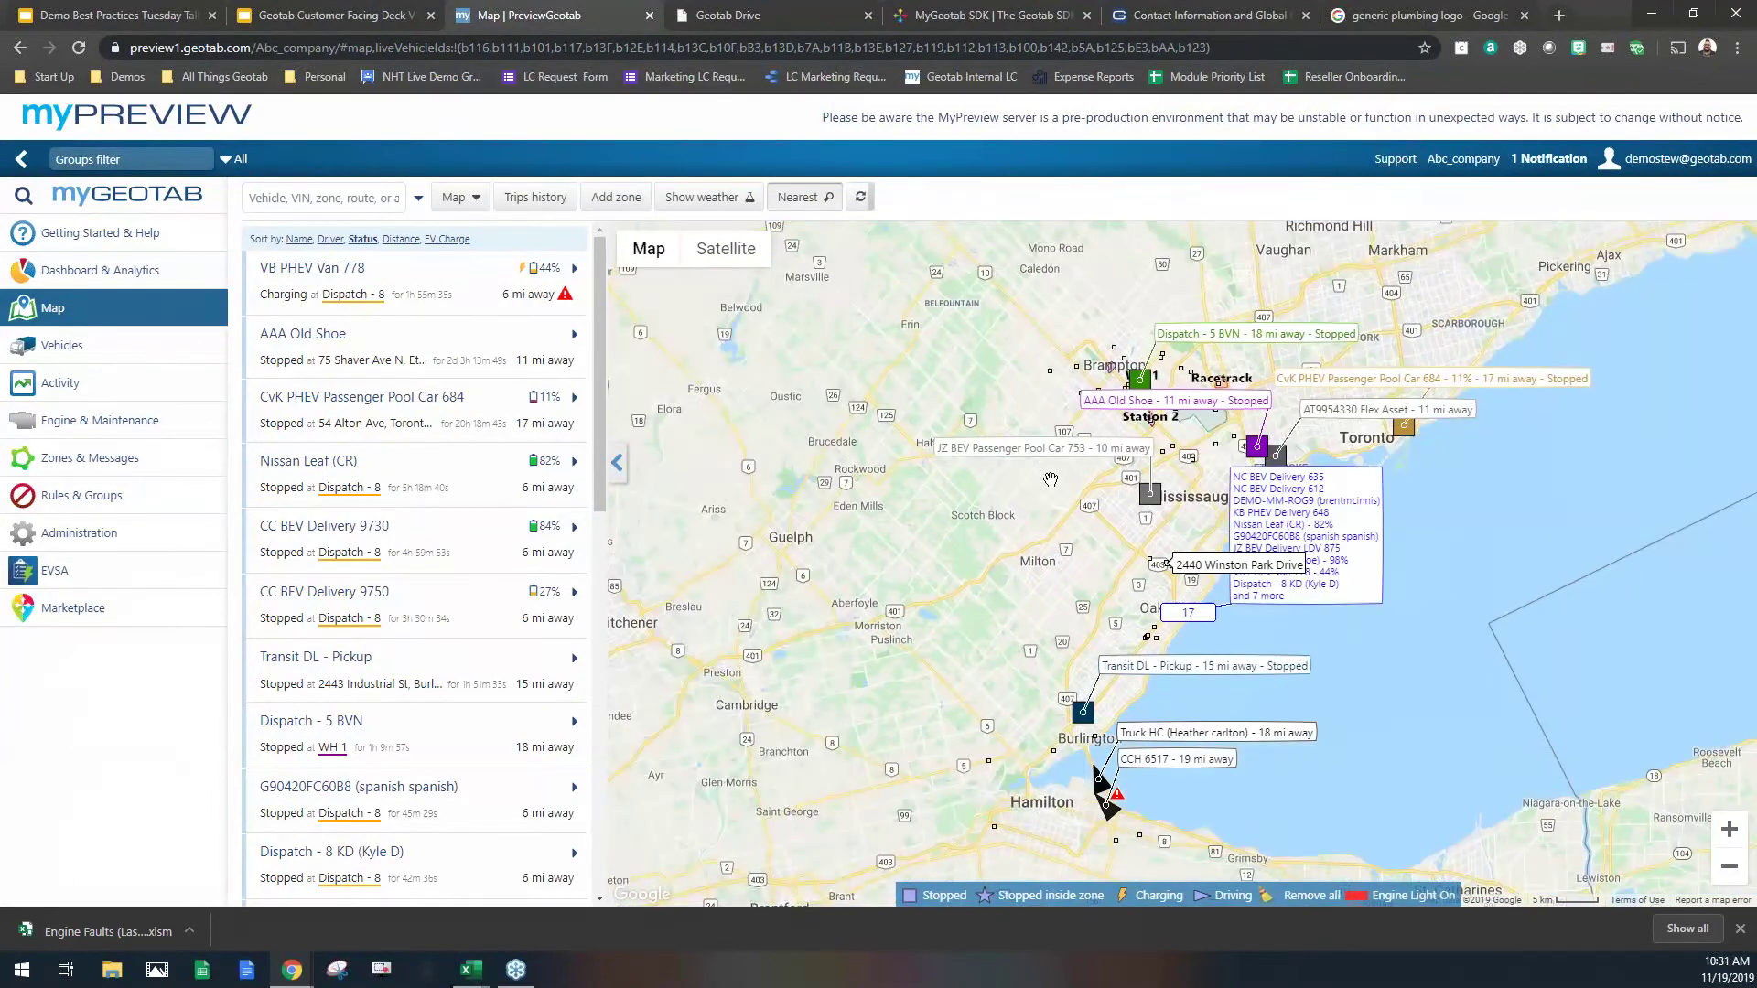
scroll(1052, 479, "down", 2)
scroll(1134, 451, "up", 2)
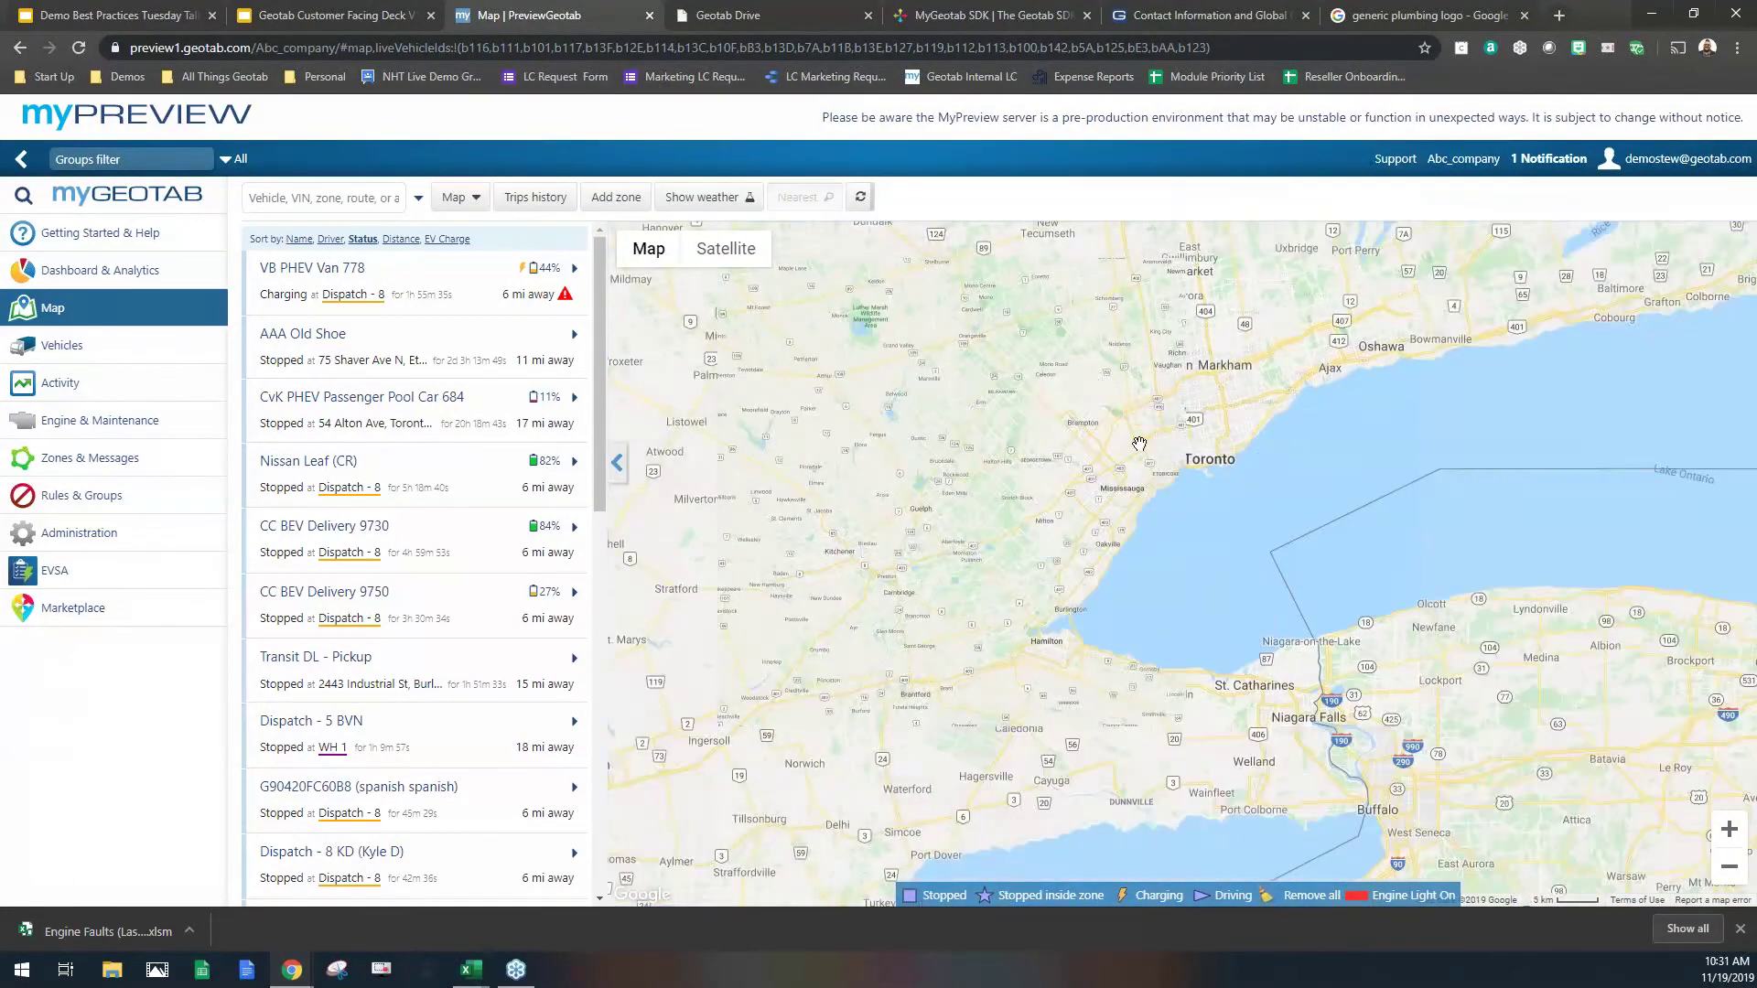
Step: Bring the Las Vegas area into view on the vehicle map, close enough to show its zones
scroll(1007, 547, "down", 3)
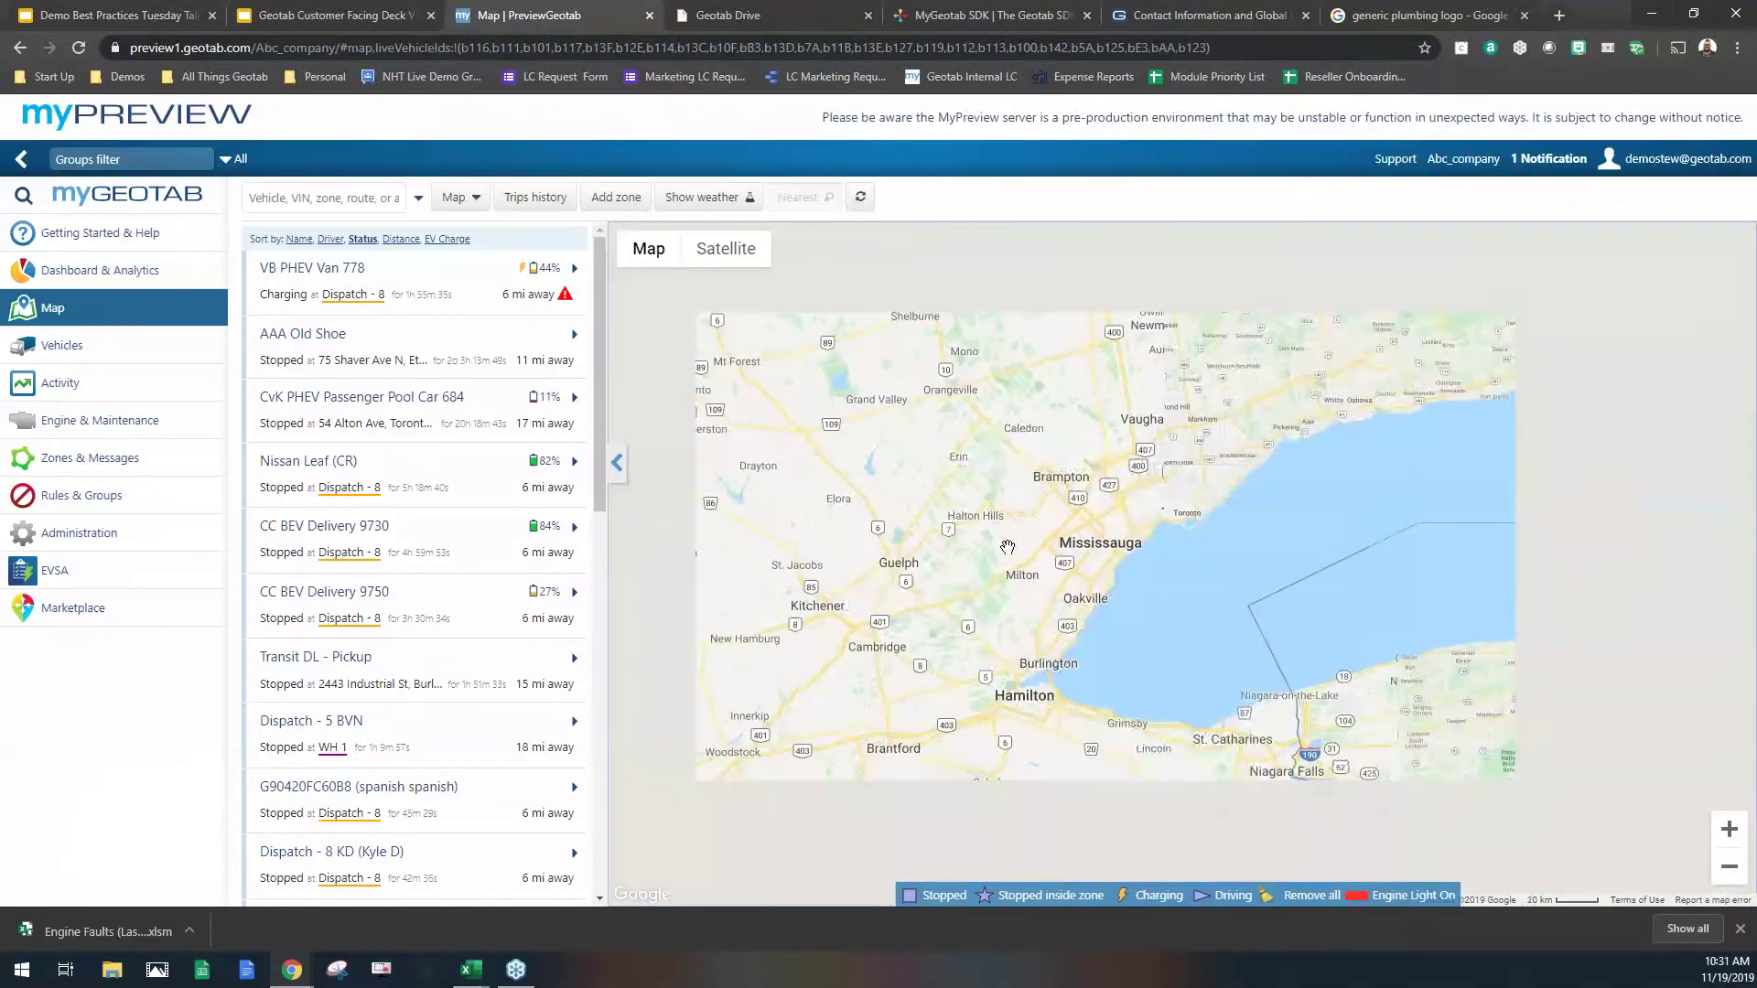
scroll(1007, 546, "down", 2)
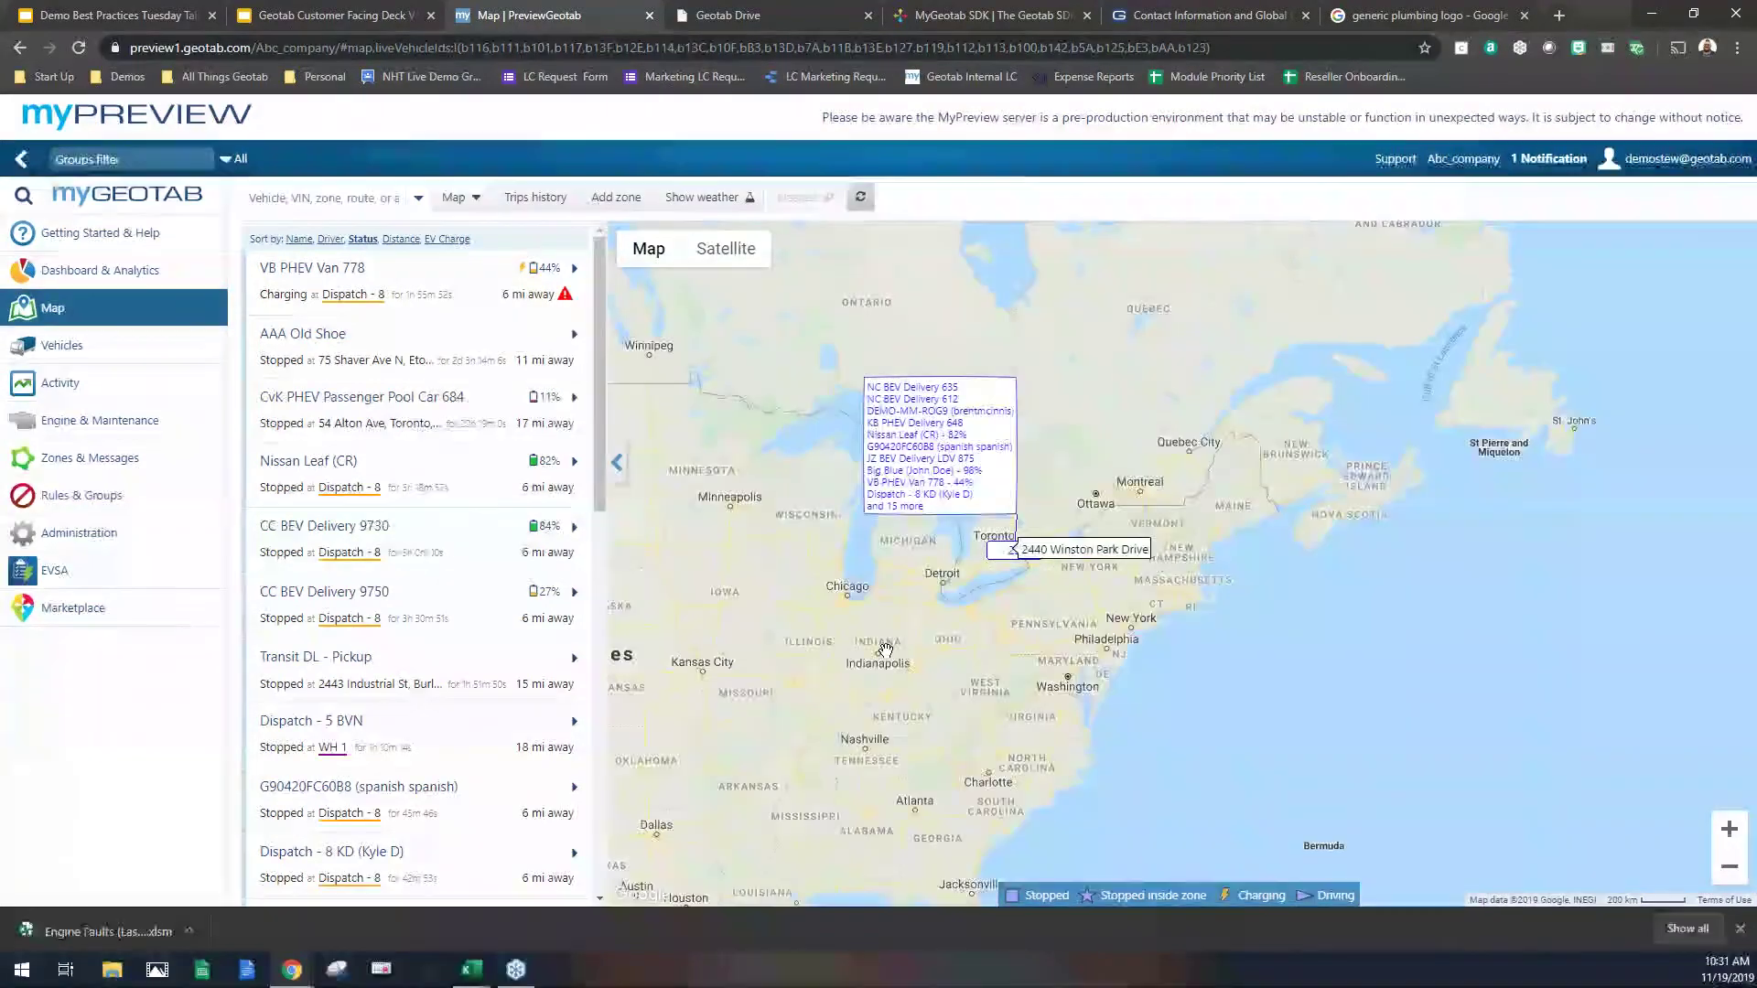
left_click_drag(726, 697, 854, 704)
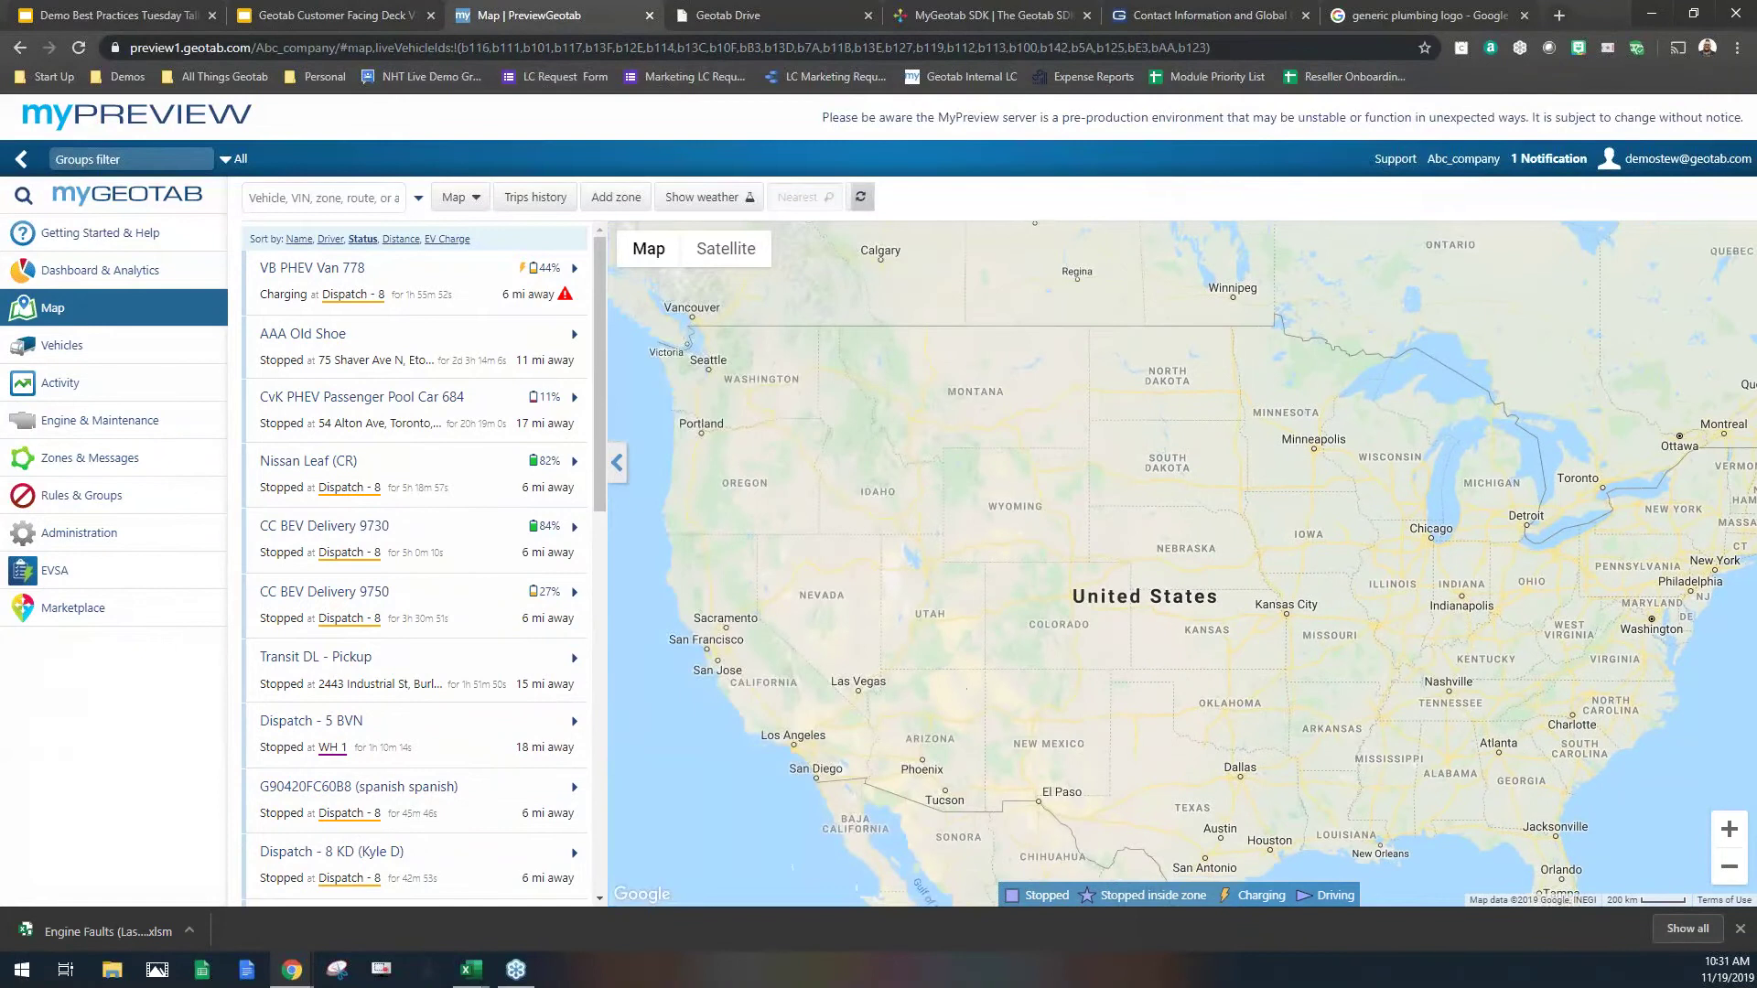
scroll(854, 704, "up", 5)
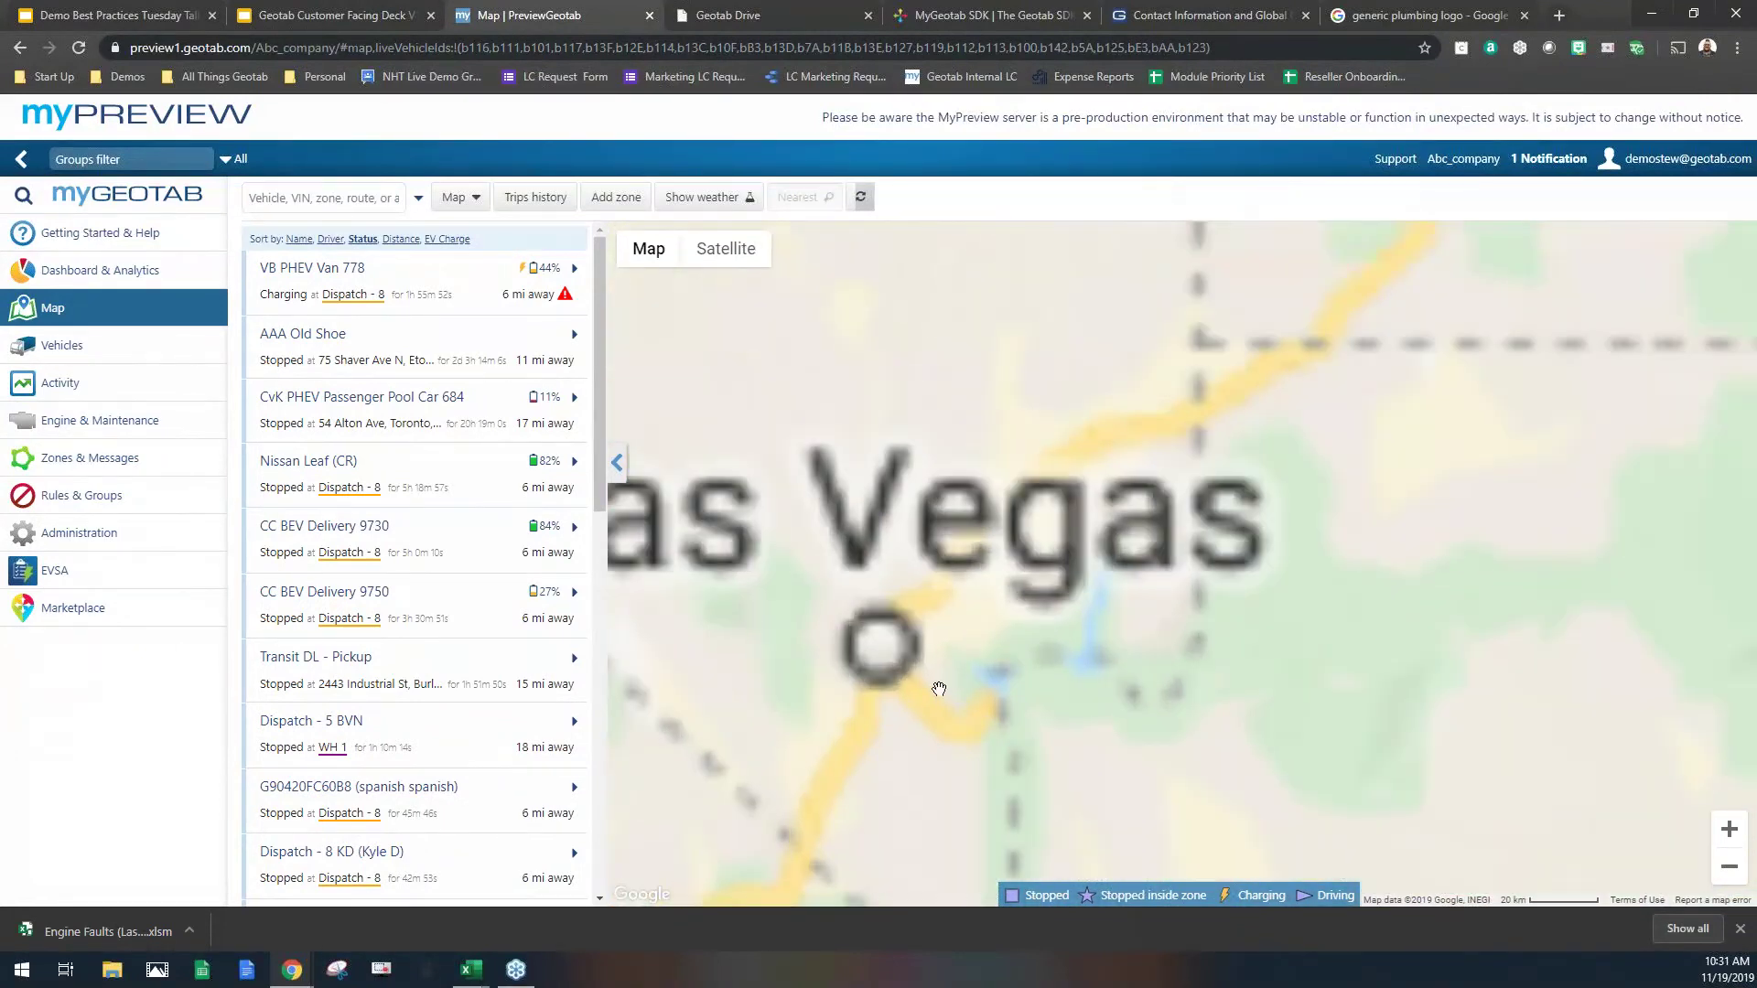
scroll(901, 666, "up", 1)
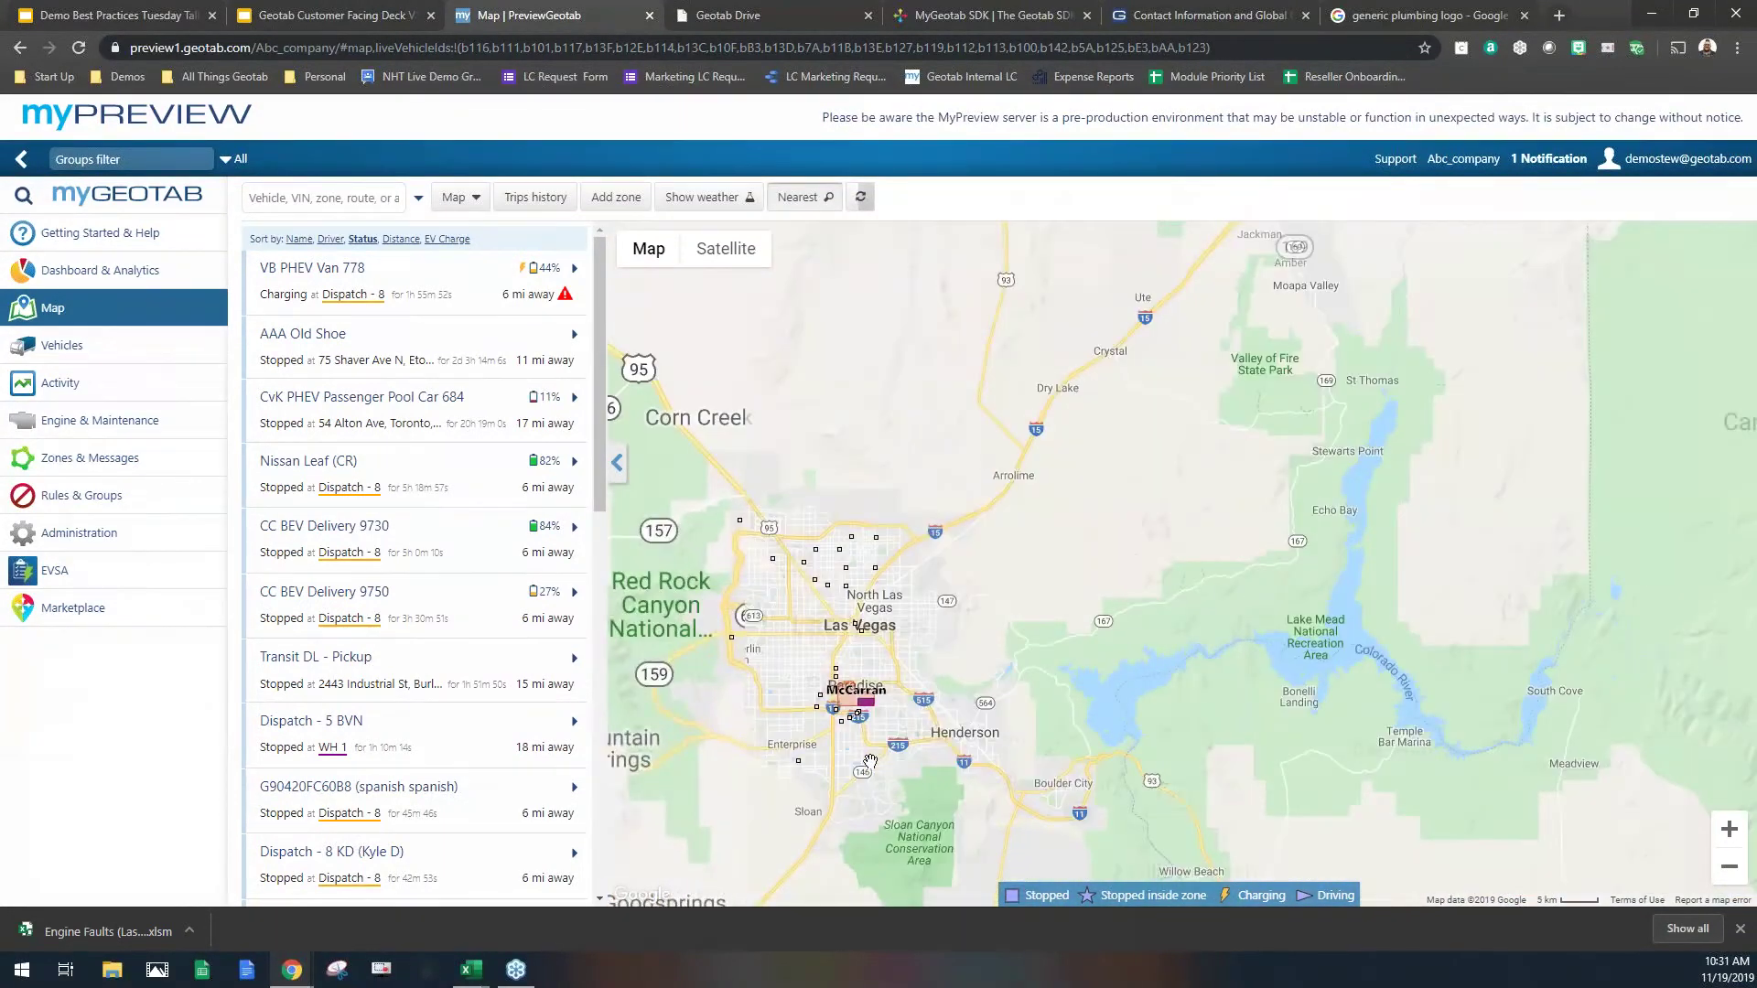
Step: Look over the wider Las Vegas area, and view the Active Tracking example slides without and with cameras in the Google Slides deck
scroll(881, 707, "up", 1)
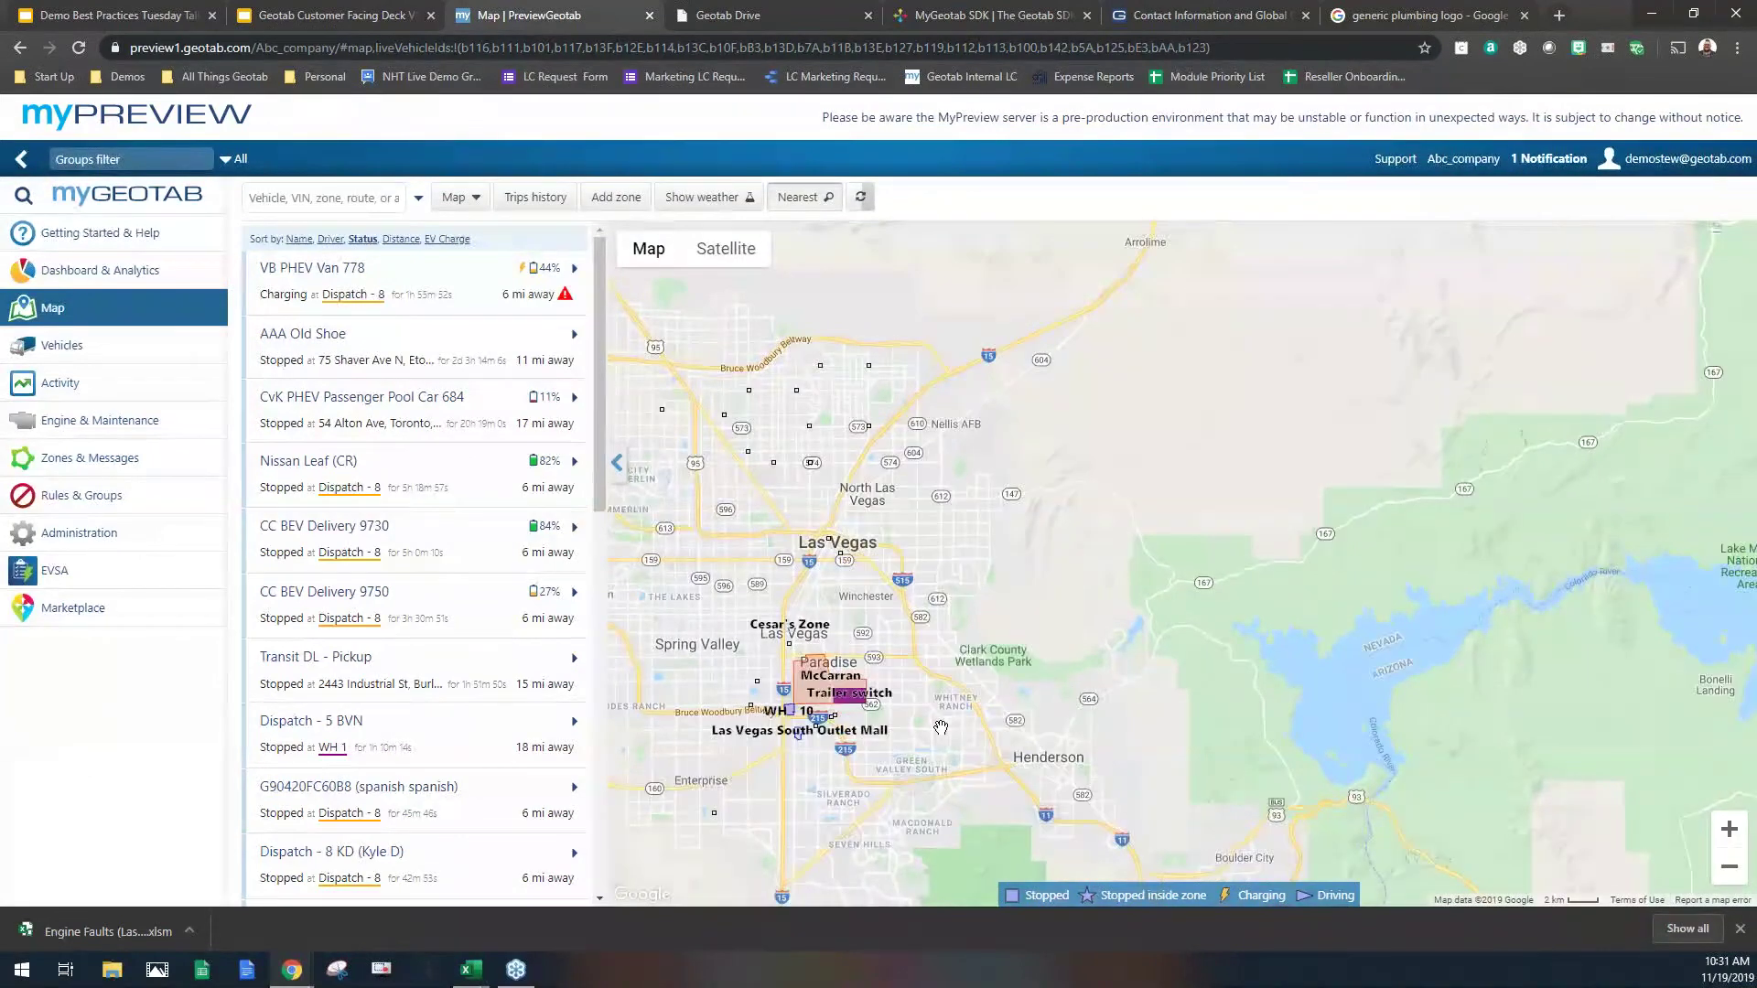
scroll(977, 634, "down", 3)
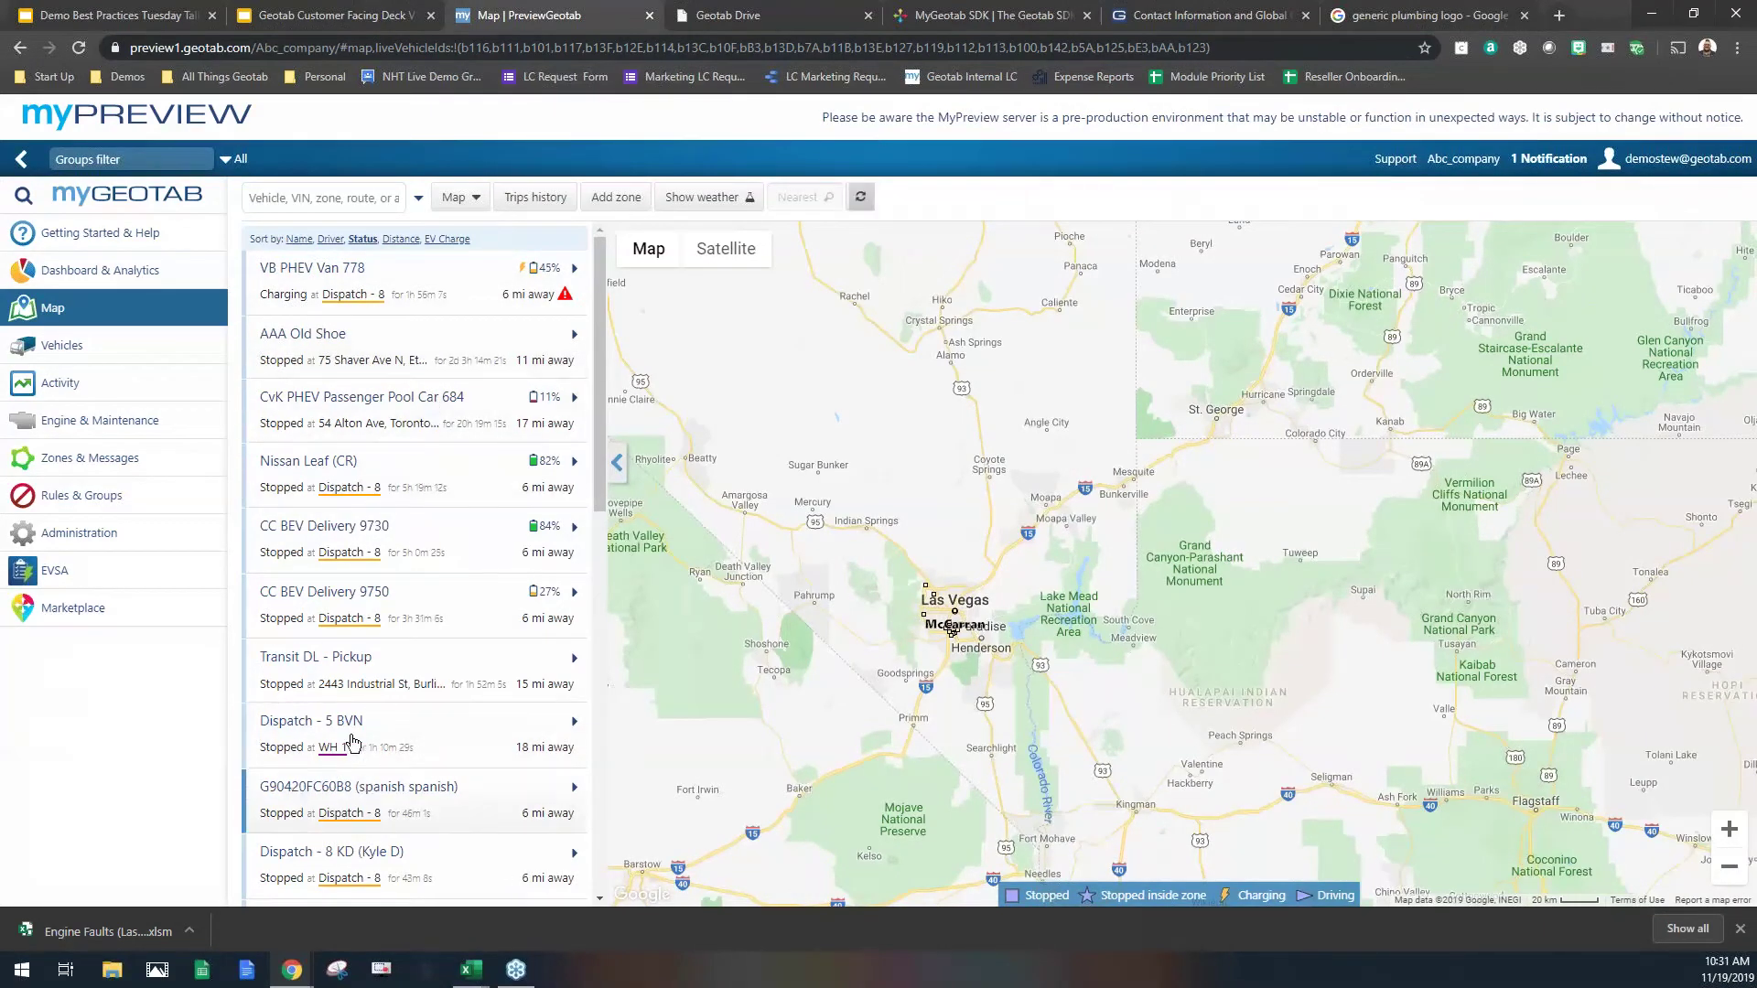
left_click(294, 13)
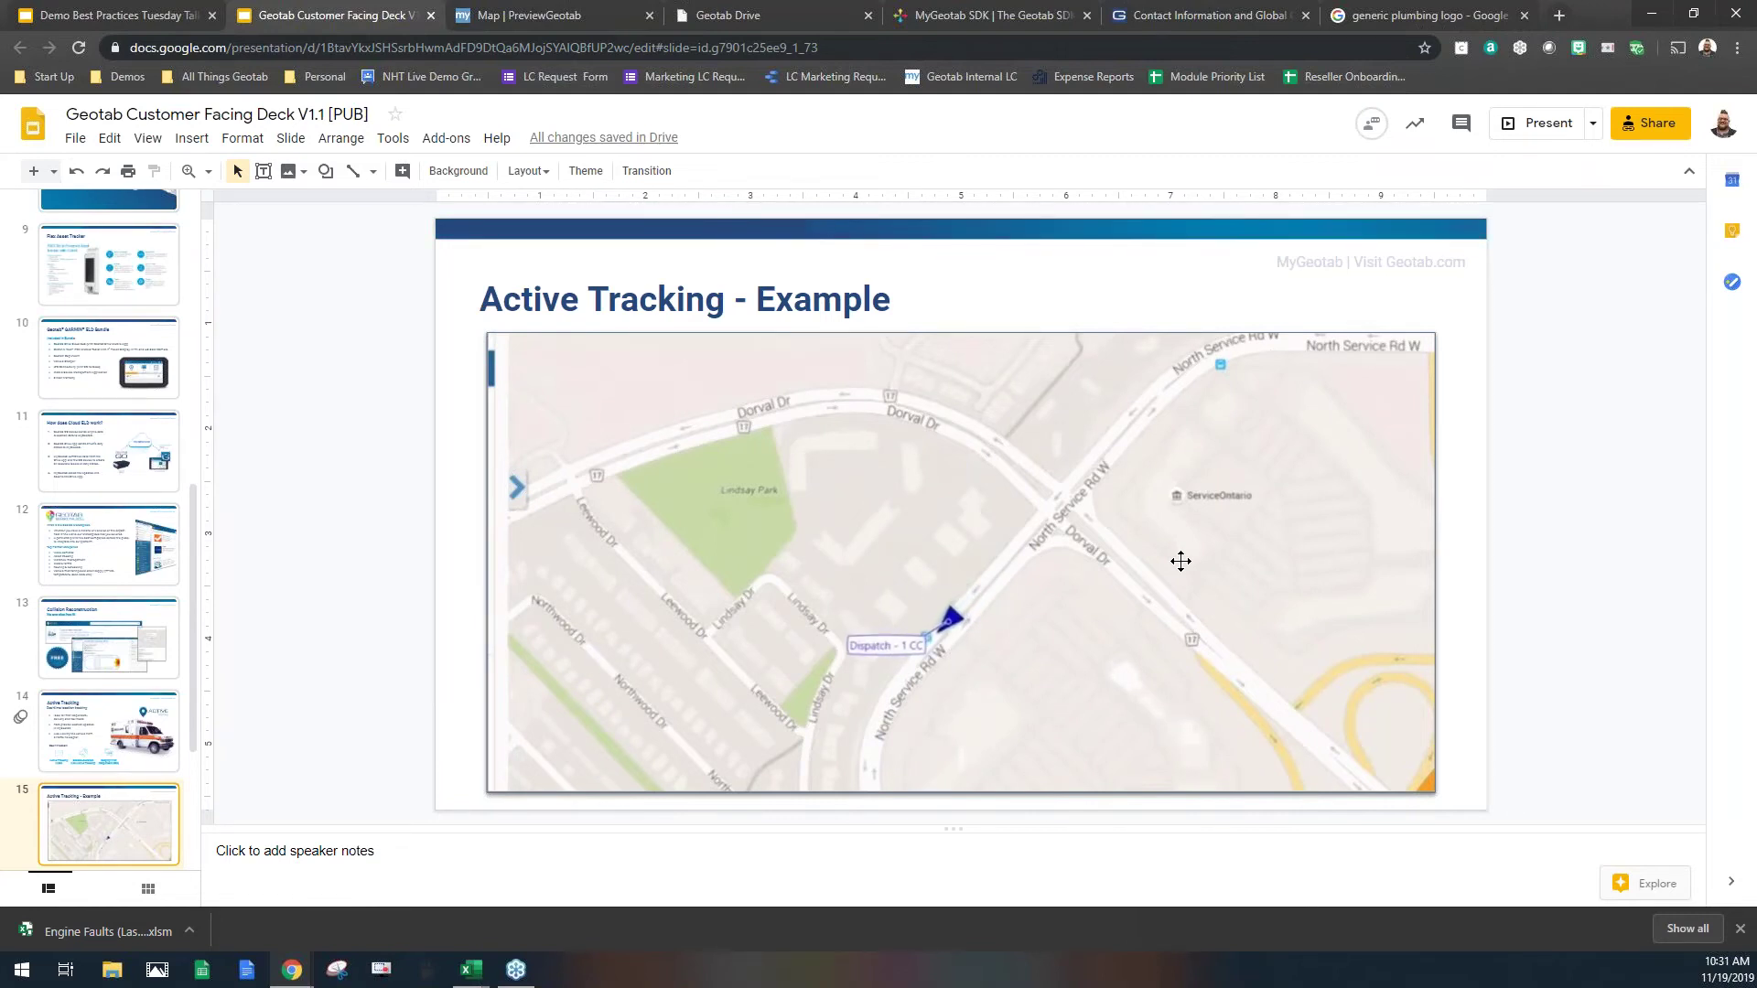
scroll(129, 568, "down", 1)
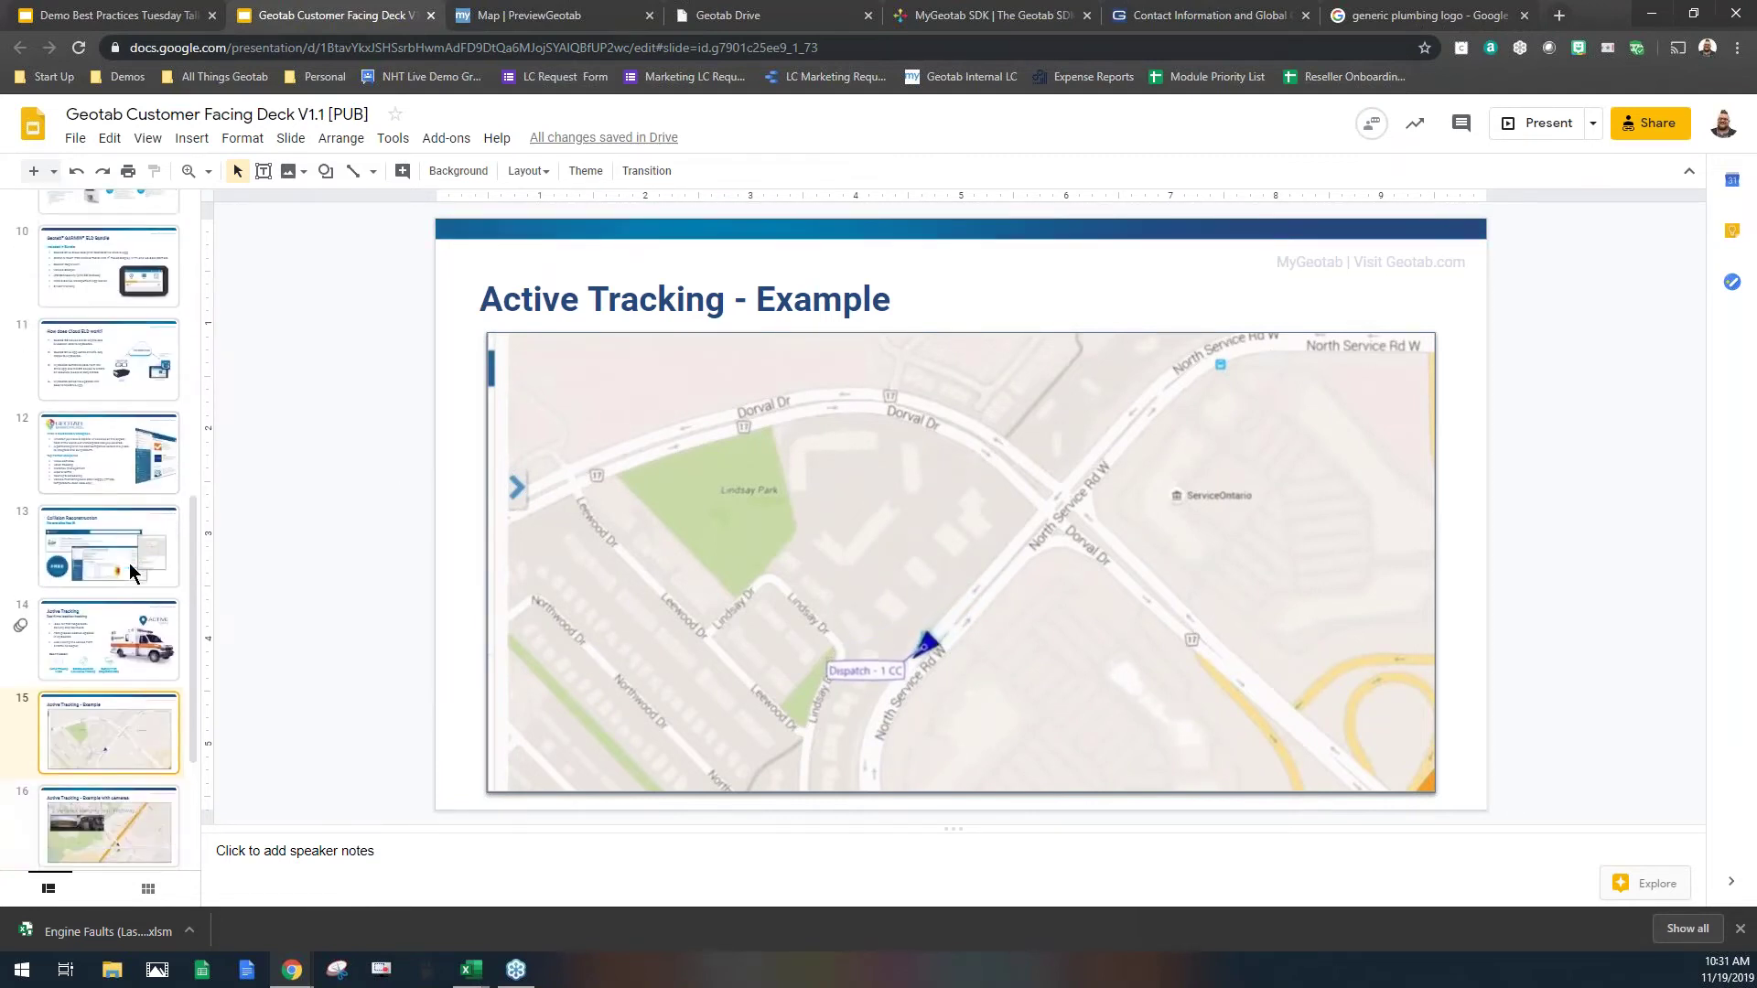
left_click(110, 826)
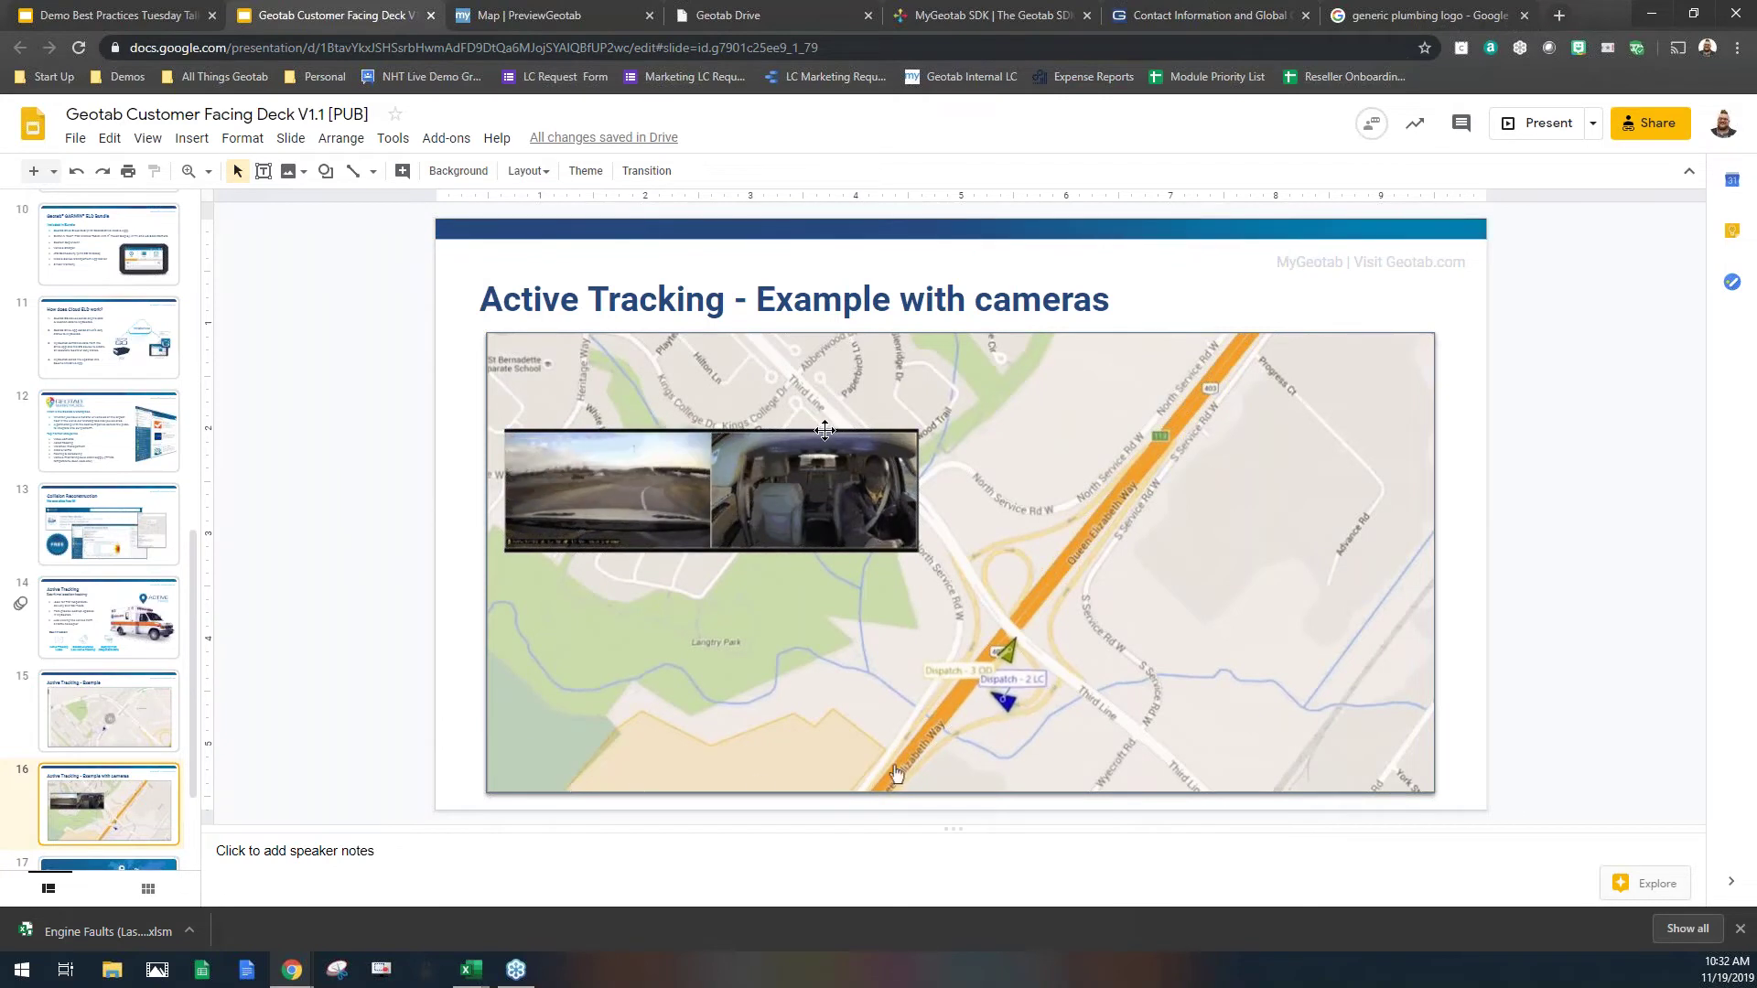
Step: Return to the MyGeotab map and list the vehicles nearest to the Oakville office's street address
key("ctrl+Tab")
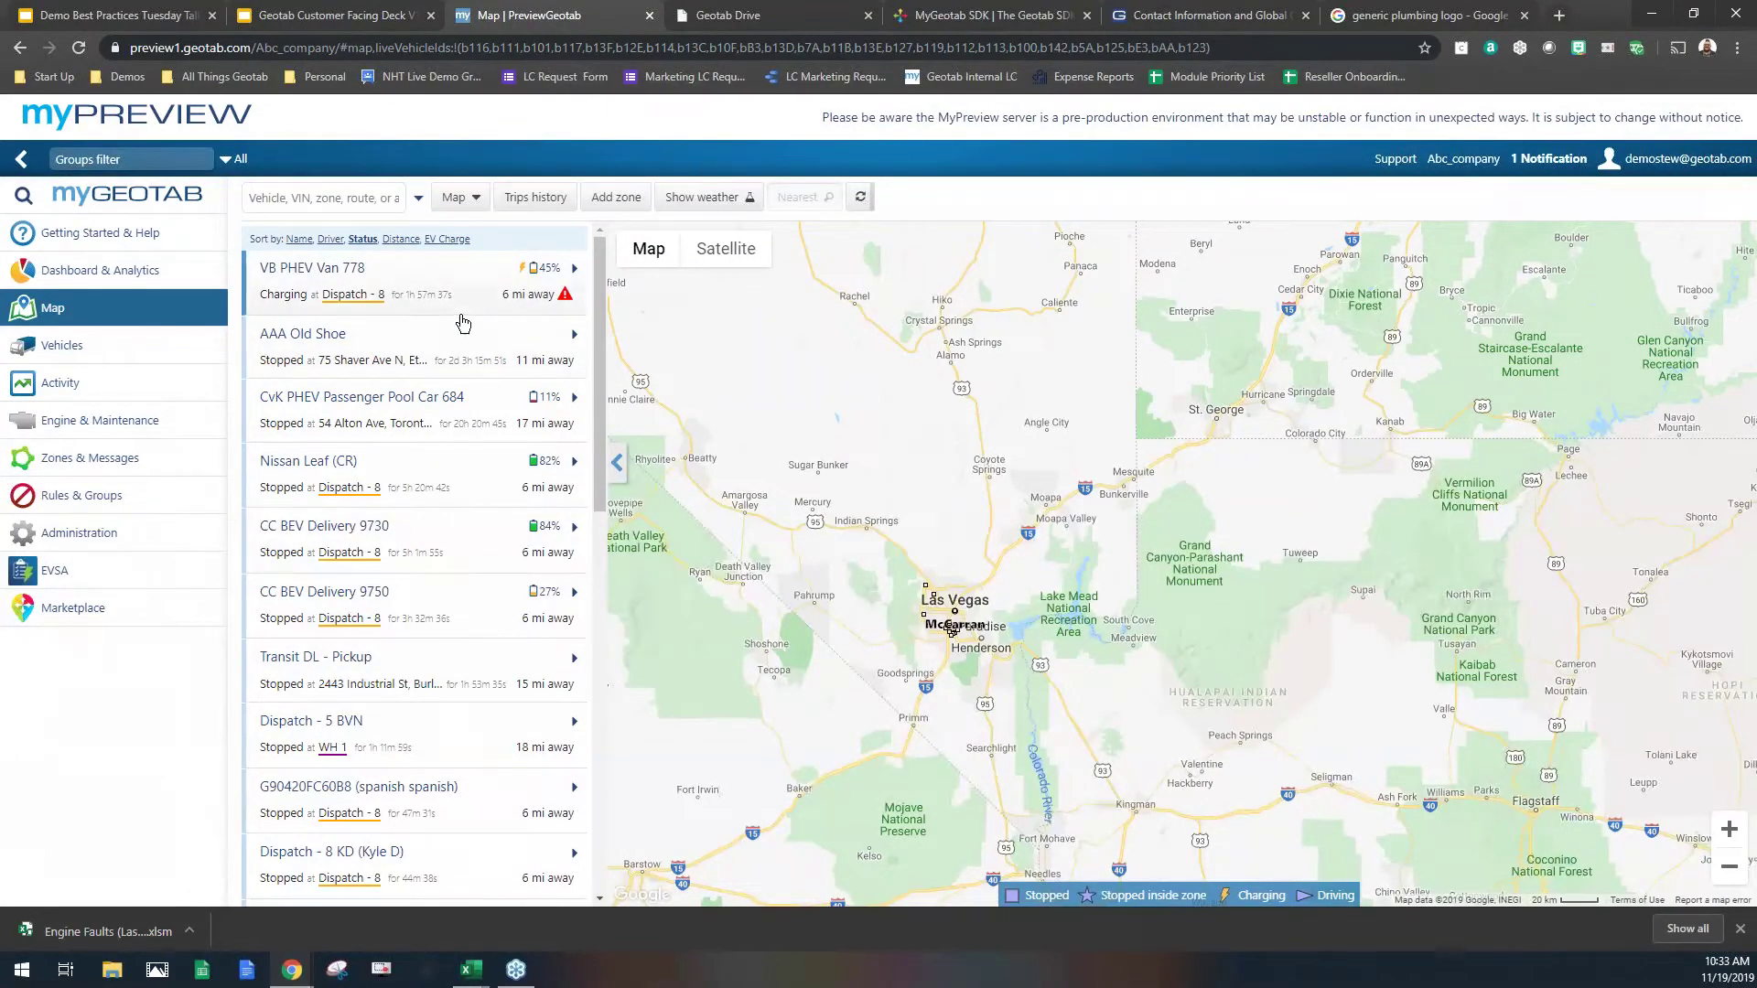
left_click(342, 195)
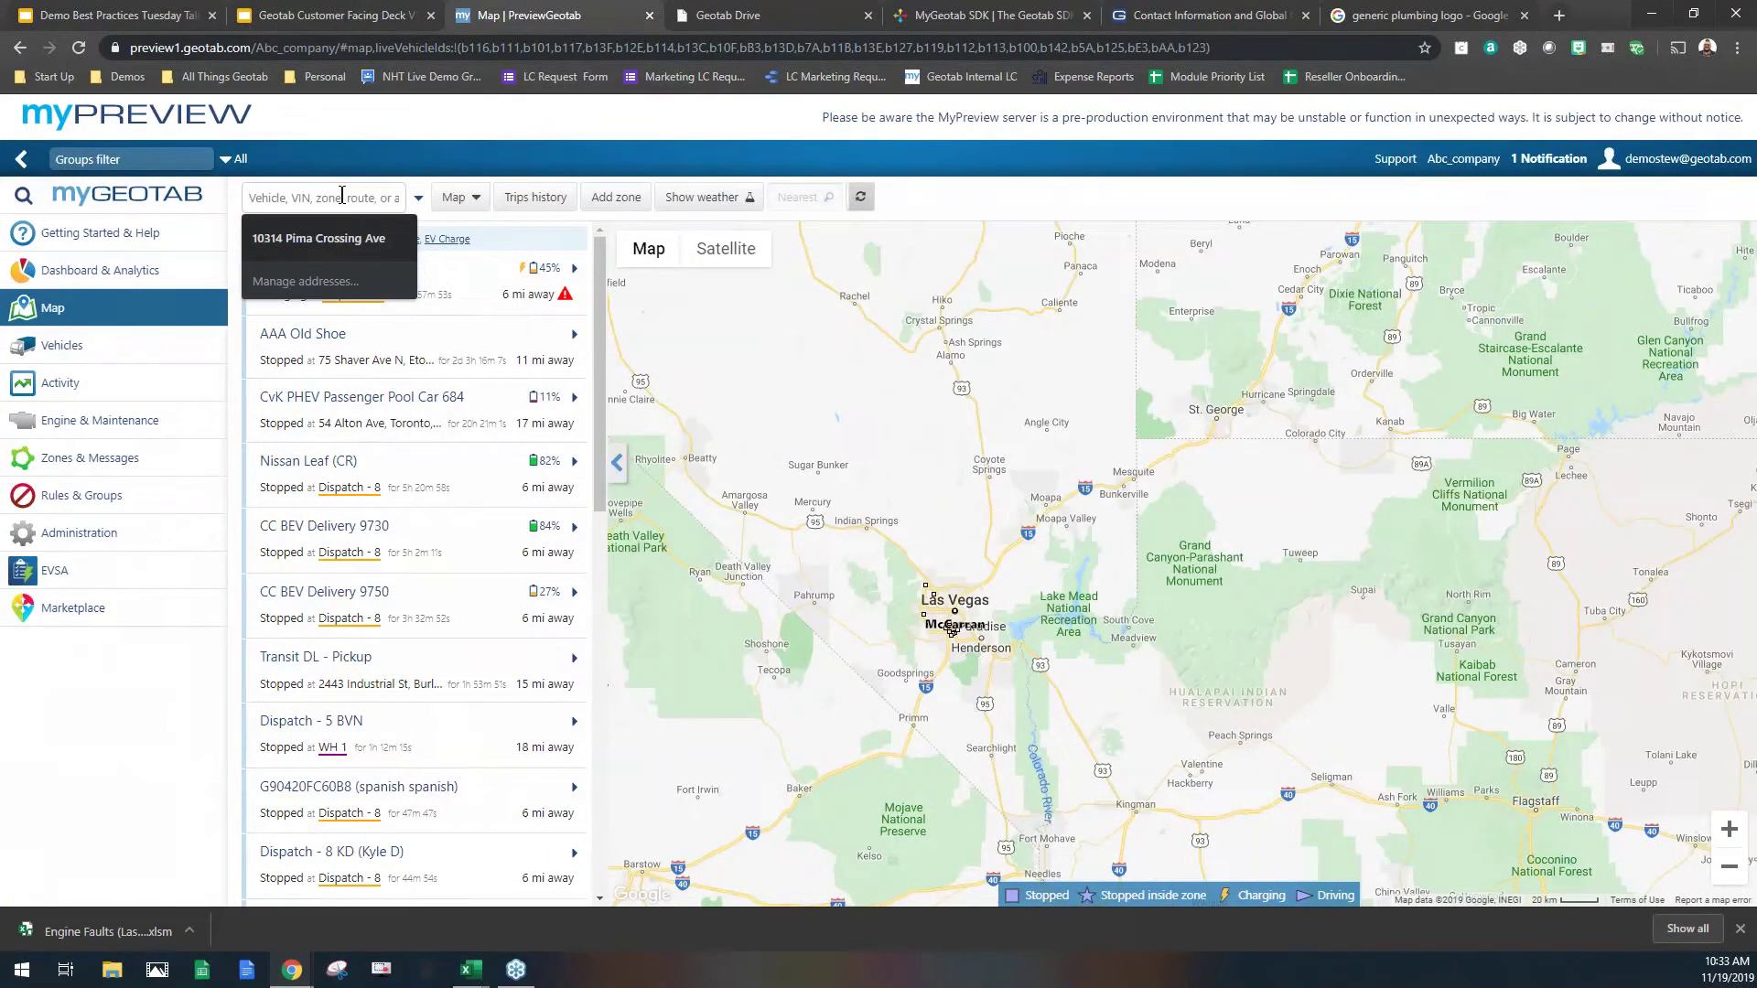
type("2440 Winston Park Drive")
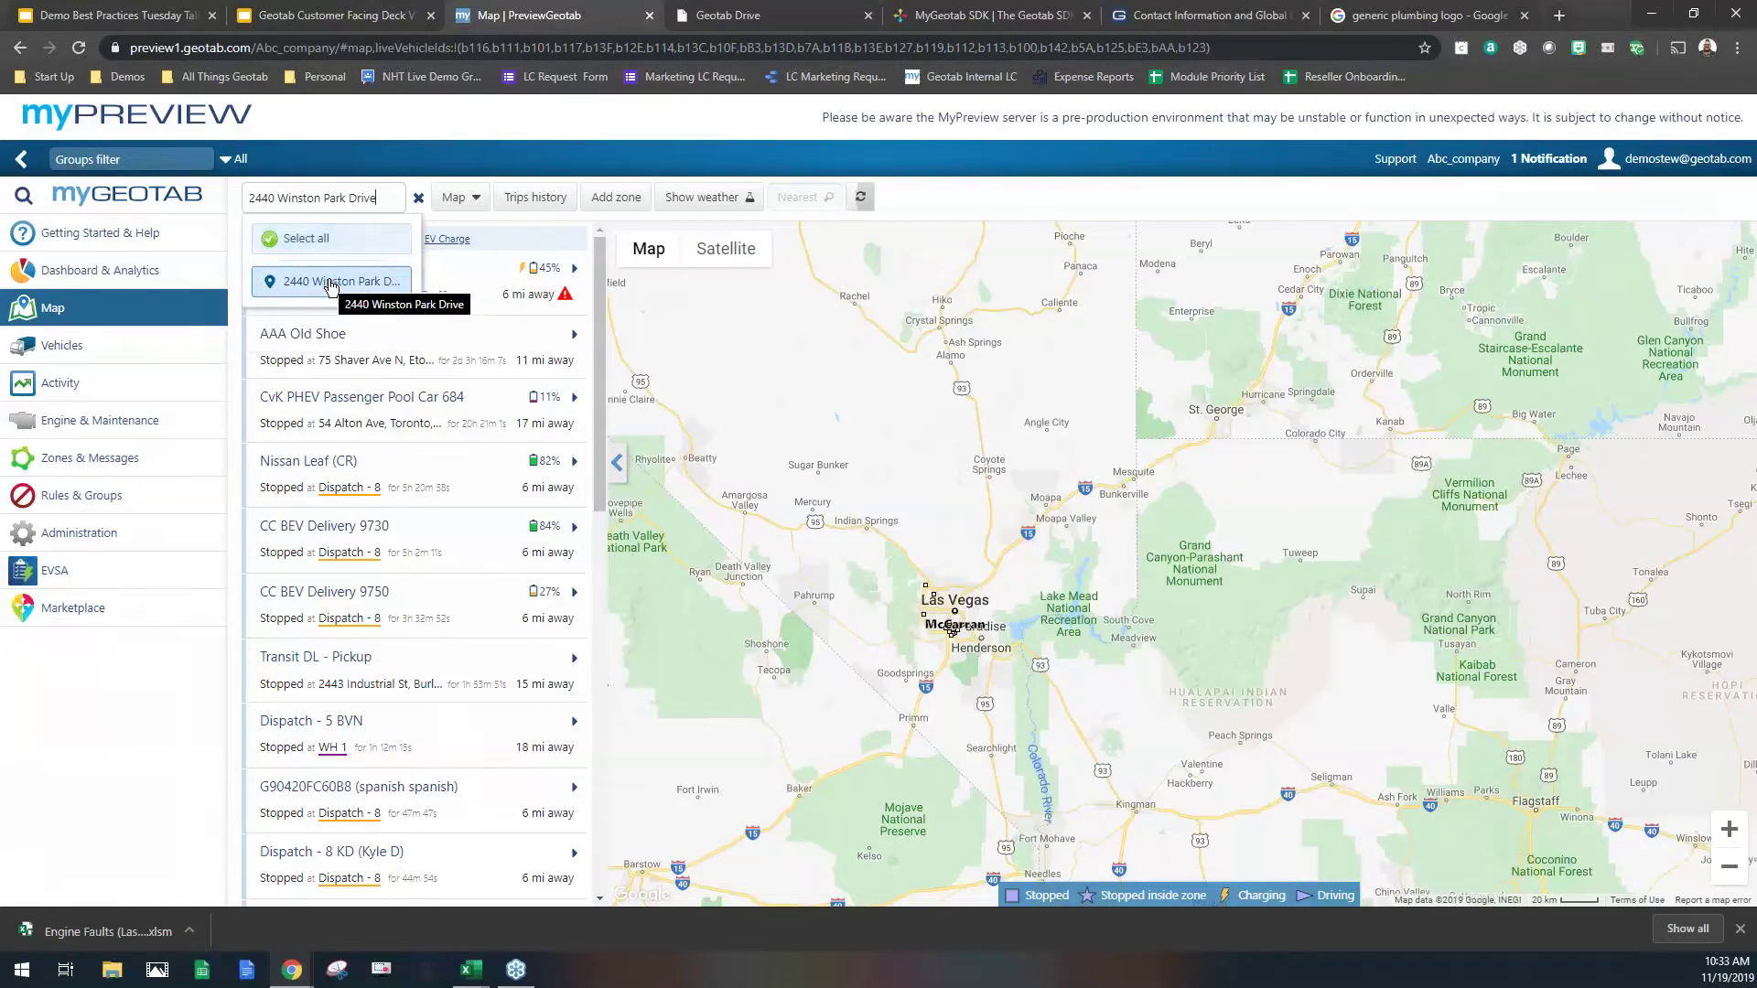
left_click(327, 286)
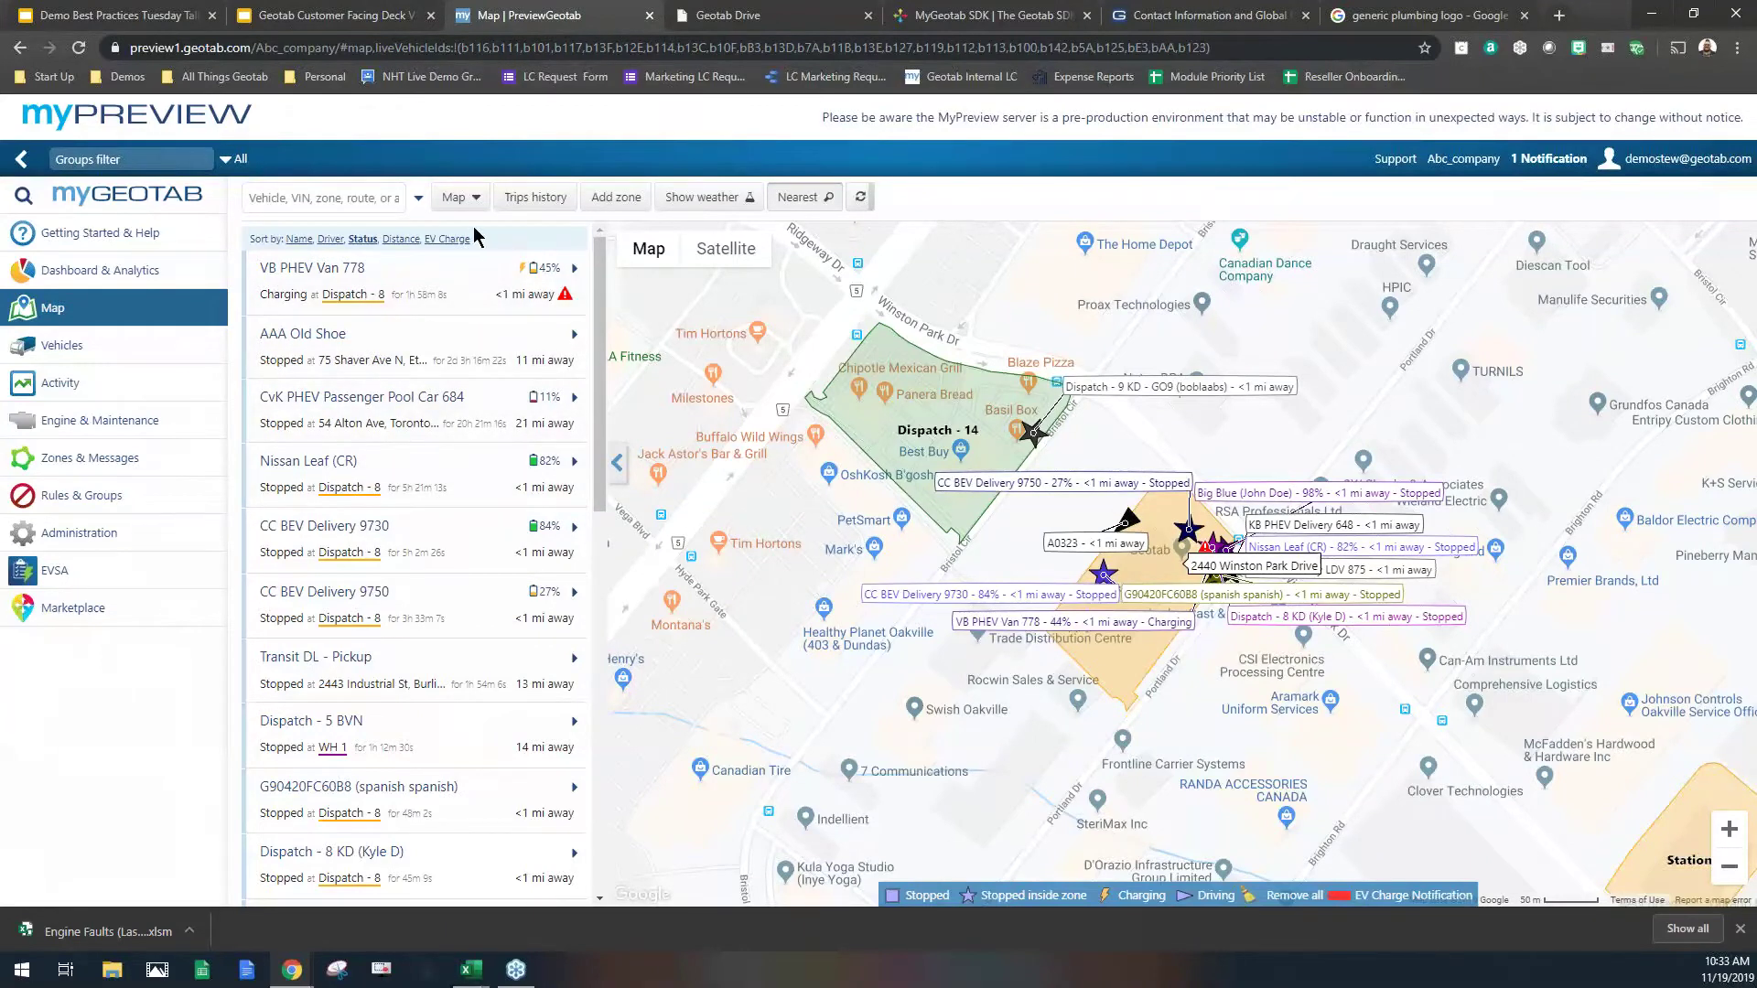
Step: Turn on live traffic on the map and inspect the highways around the Oakville office
left_click(455, 198)
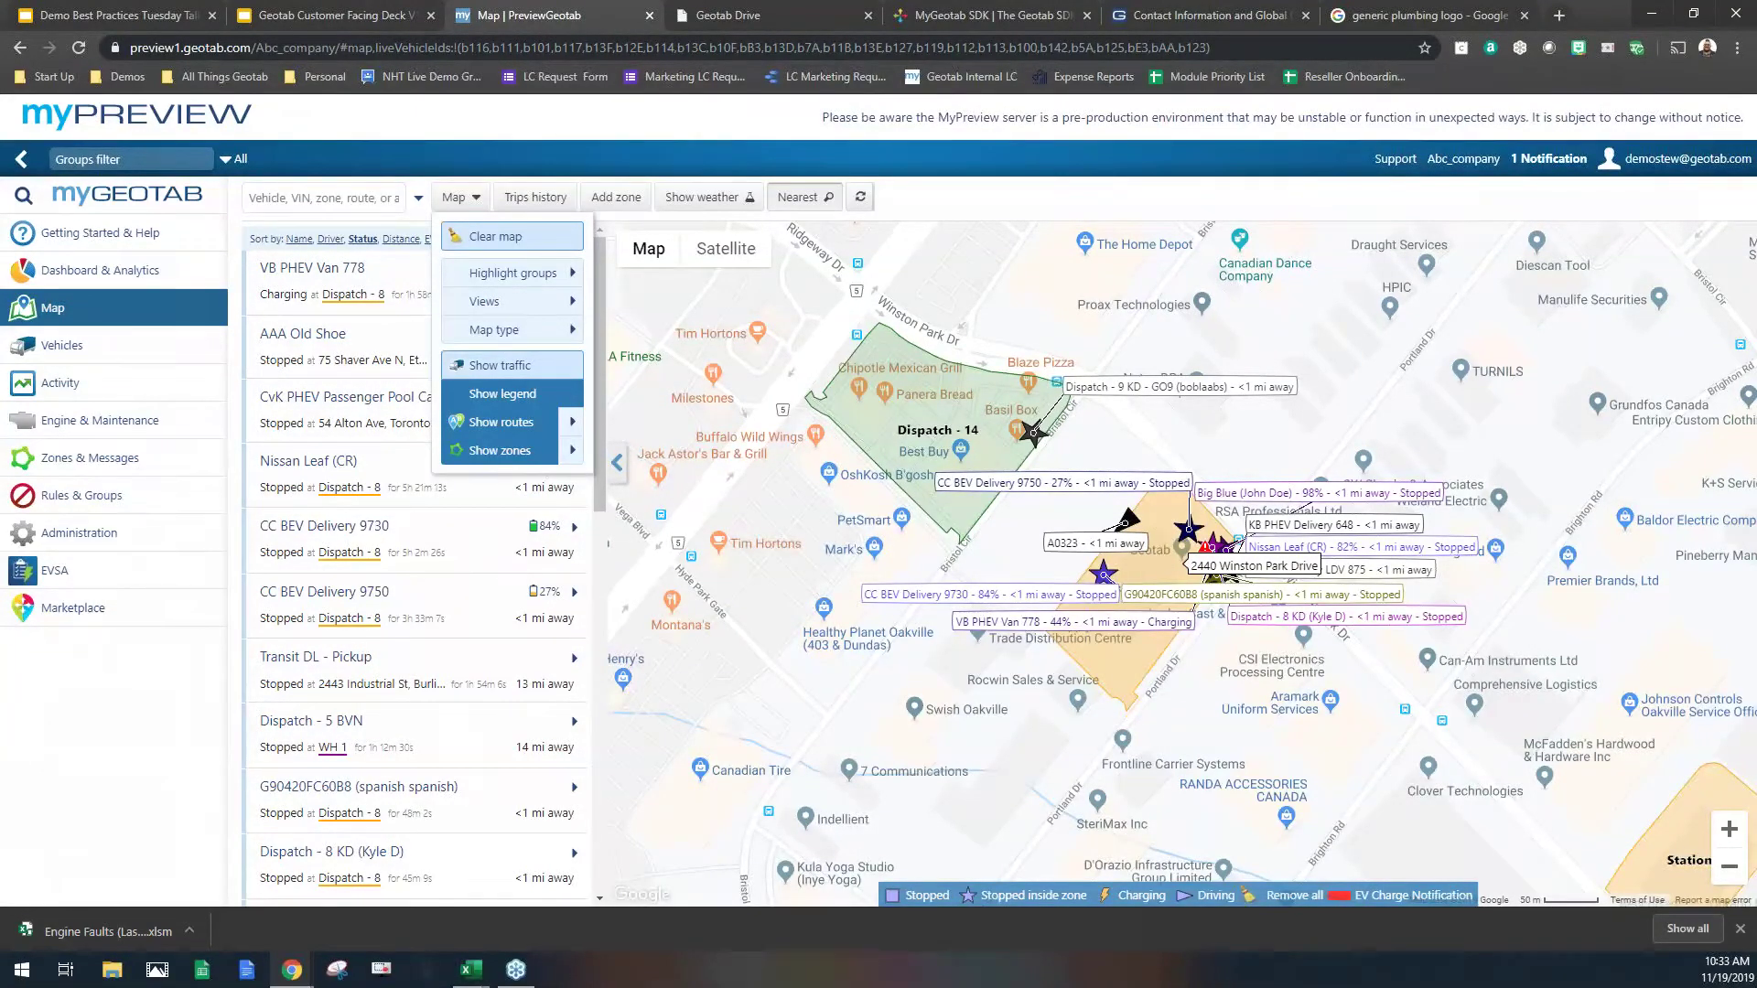
left_click(512, 365)
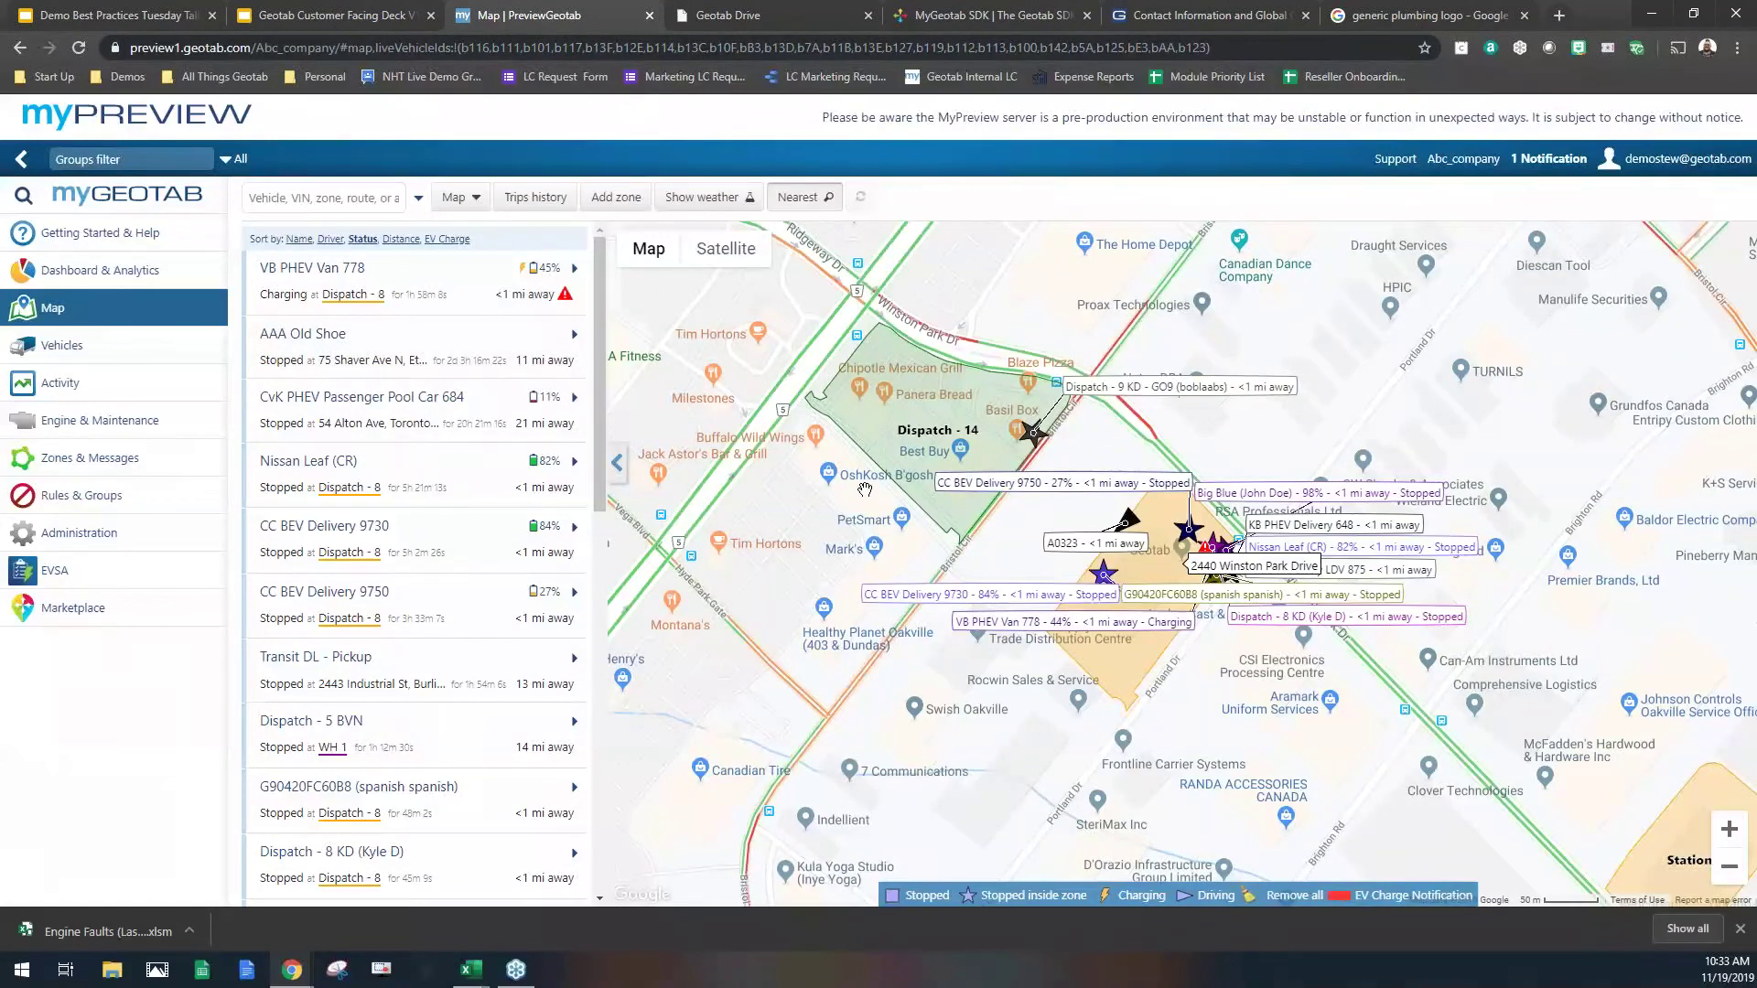
scroll(864, 489, "down", 2)
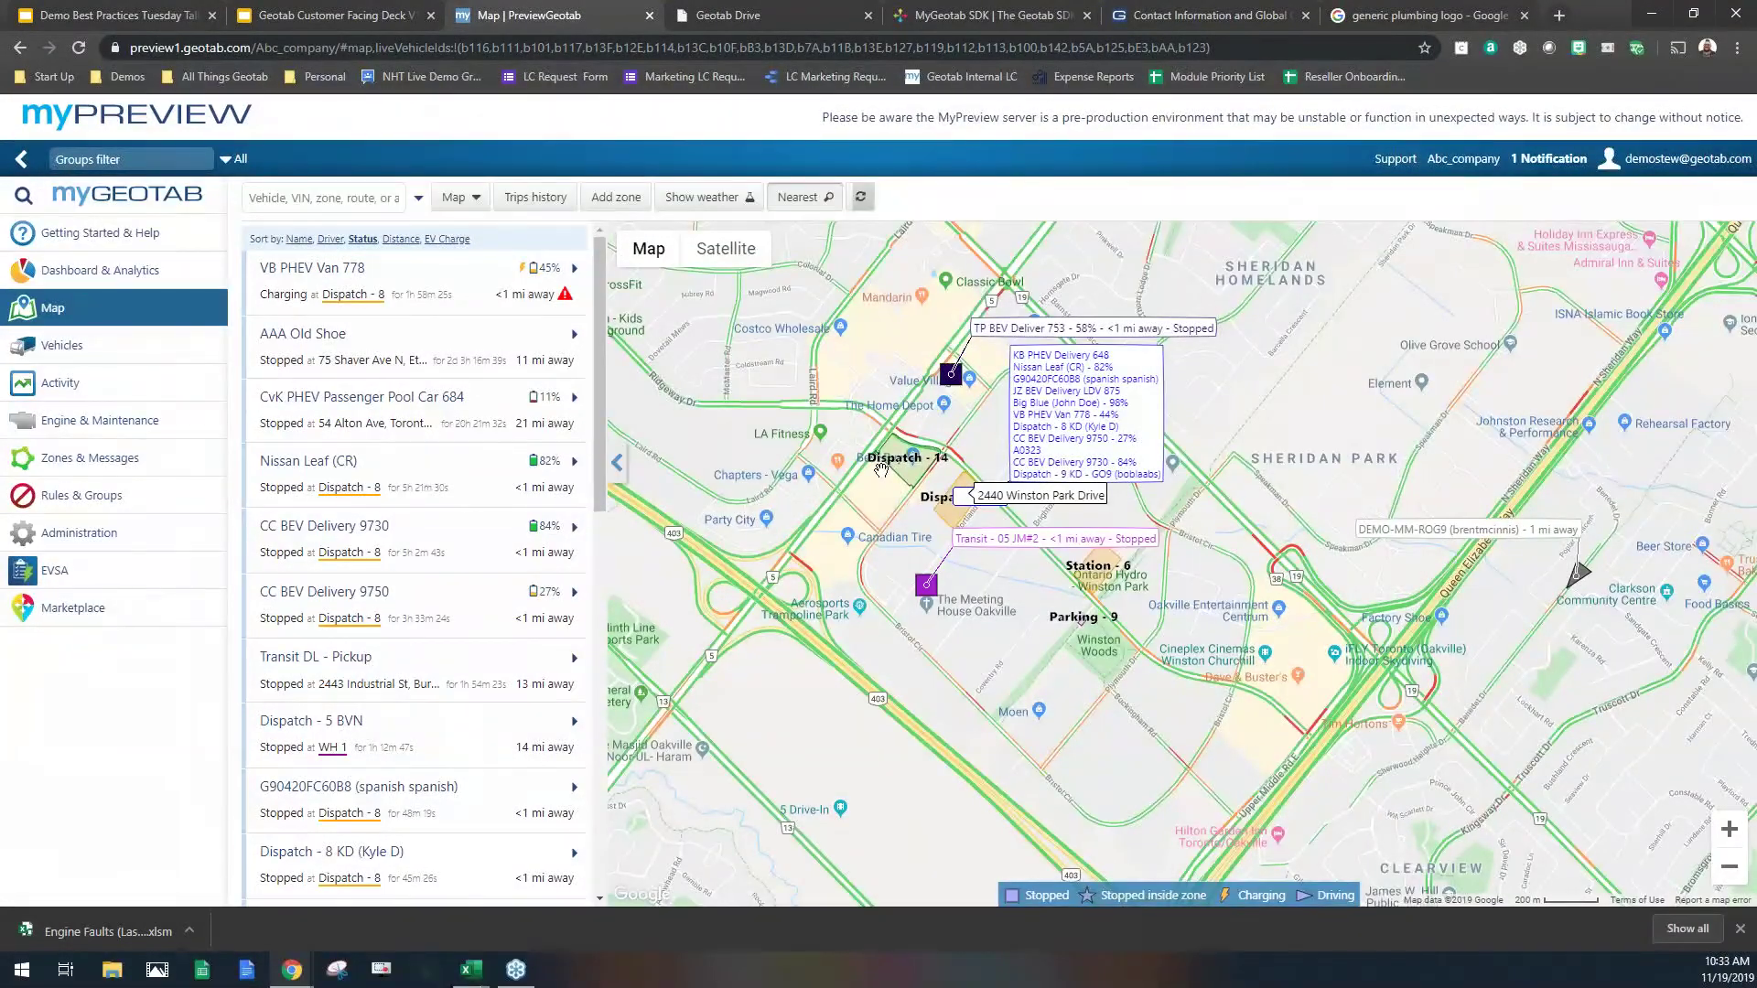
scroll(881, 469, "down", 1)
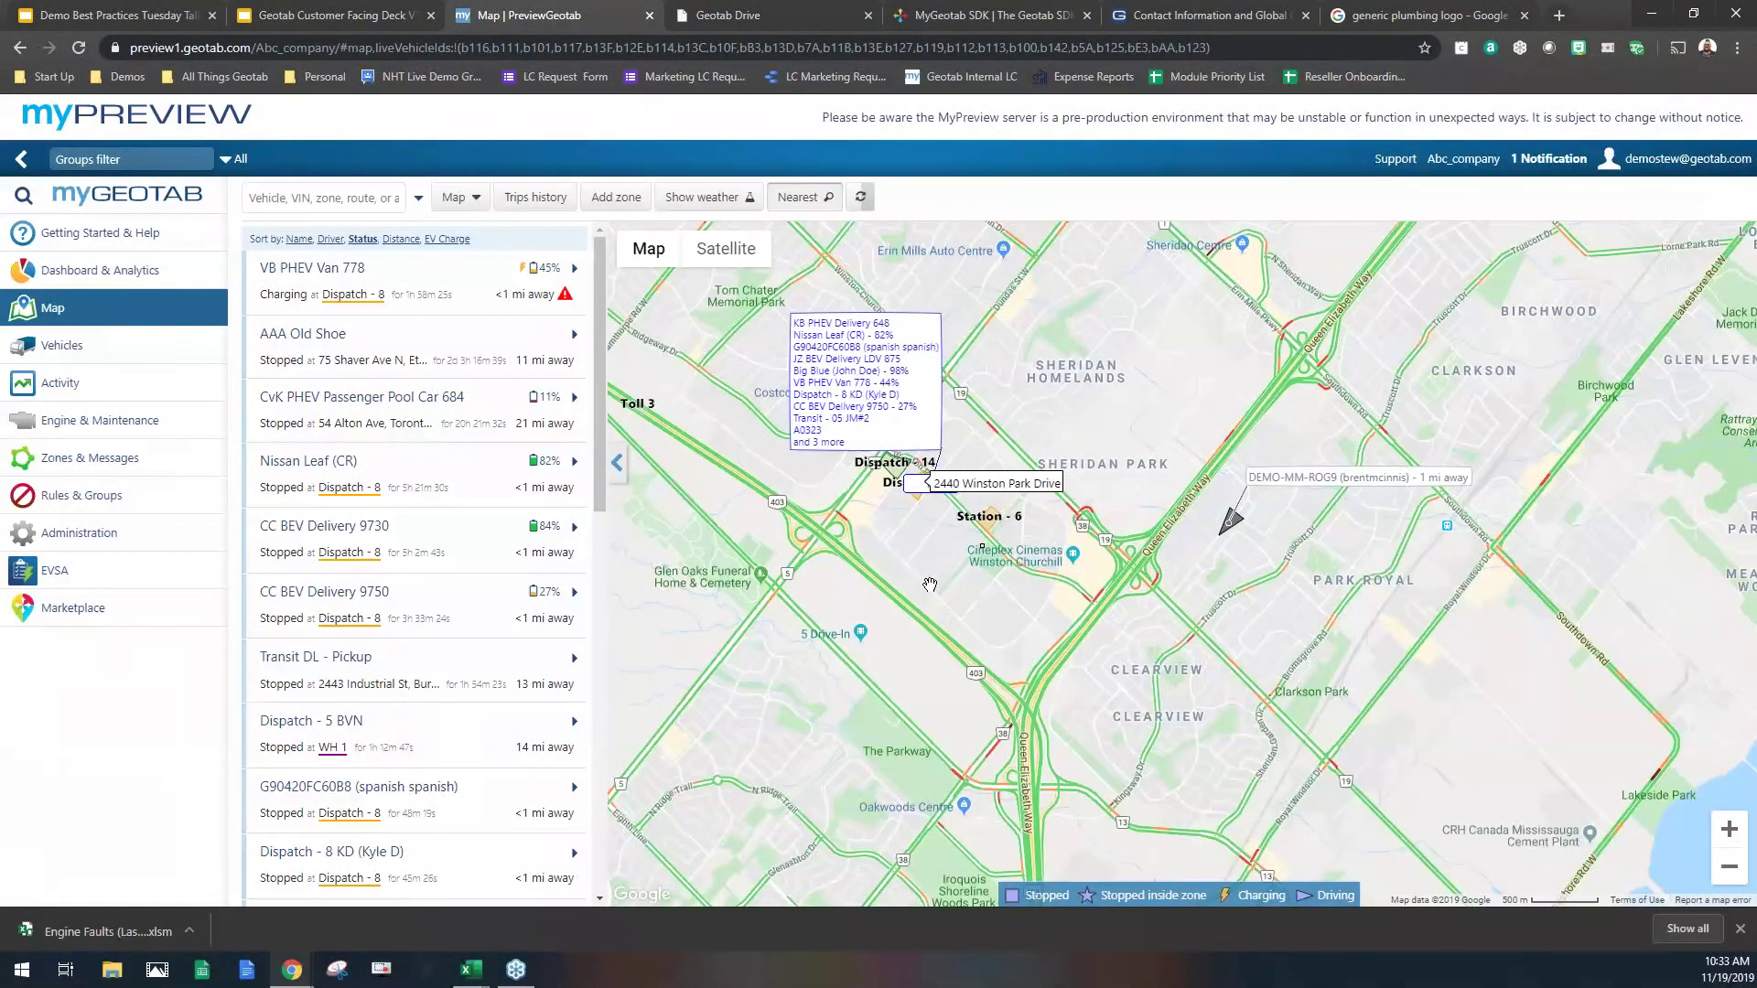
scroll(929, 584, "up", 1)
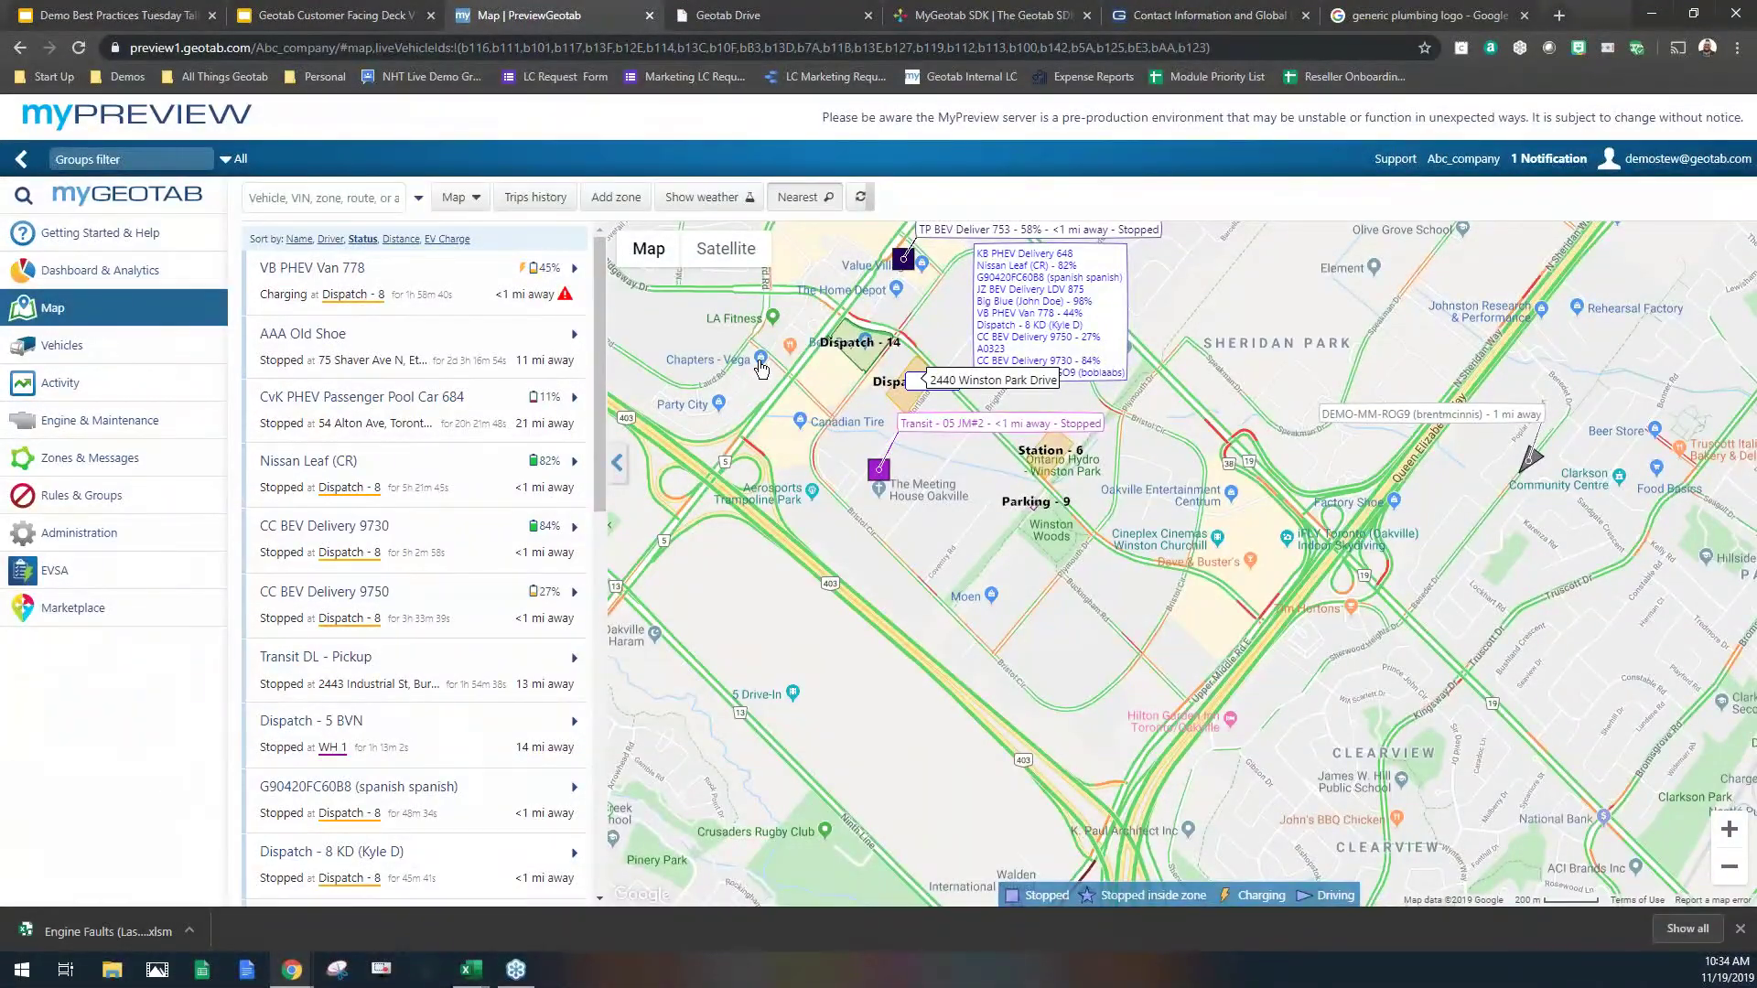
Step: Open the vehicles' trips history and expand the exceptions of Big Blue's trip ending at Load Management Test
left_click(560, 200)
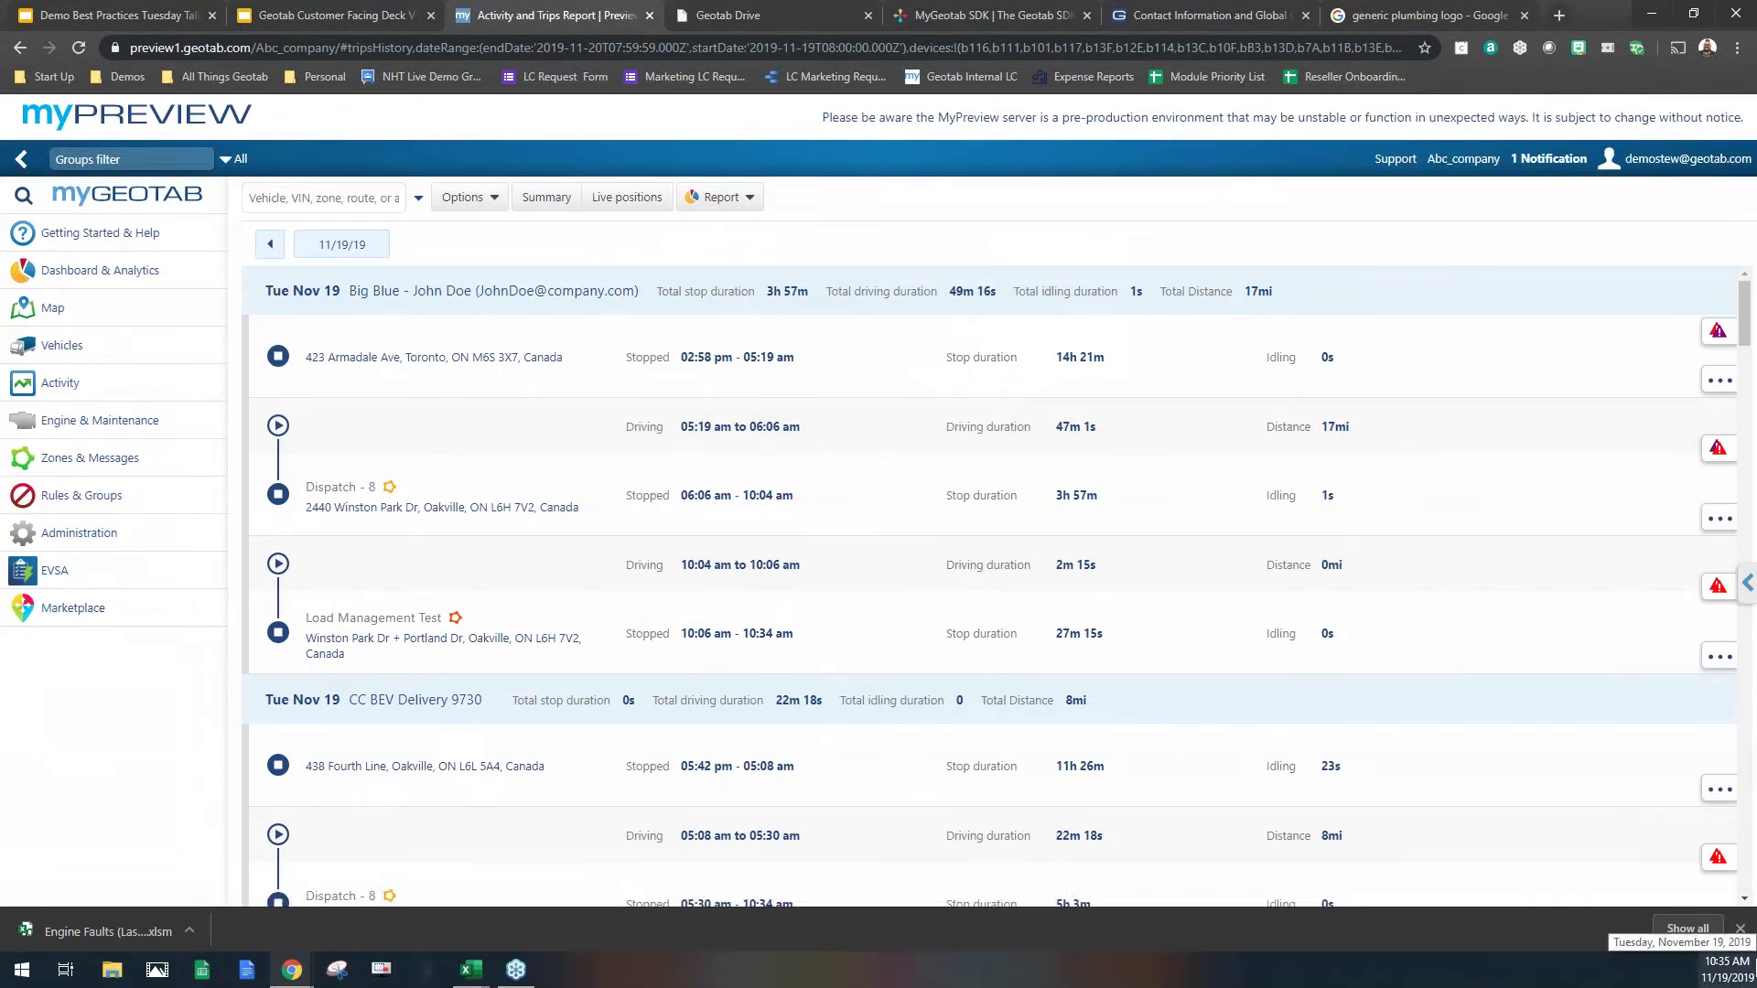
left_click(1740, 928)
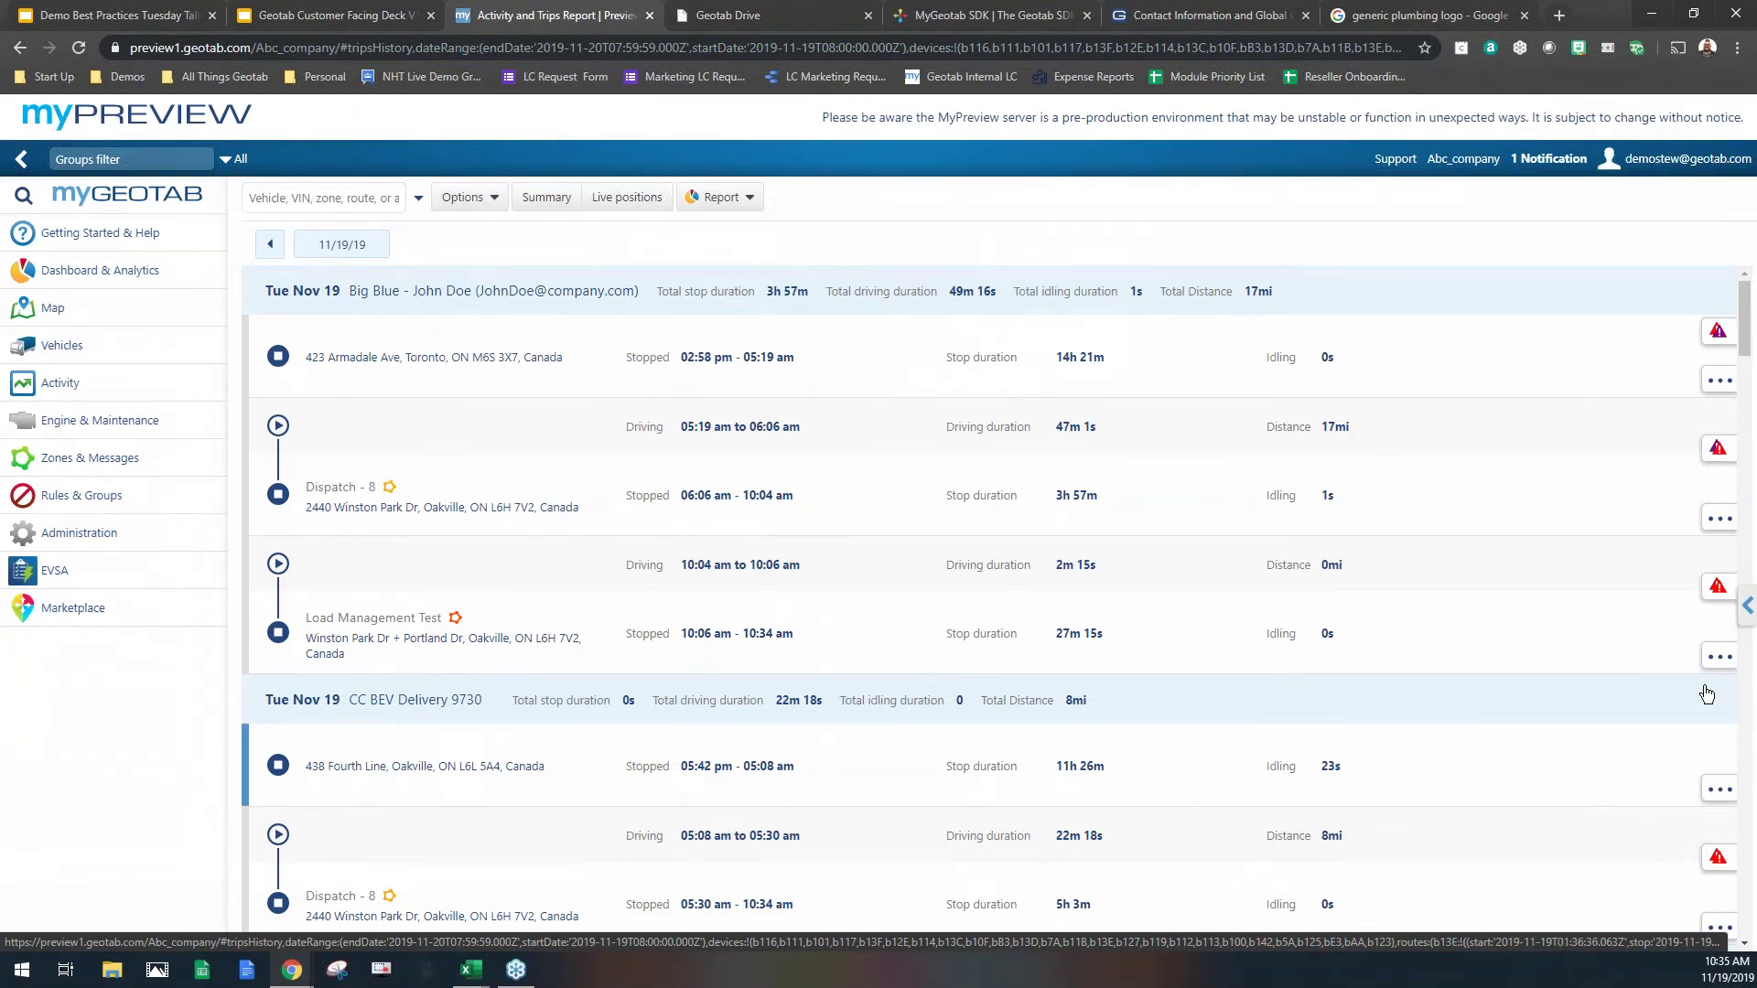
left_click(1720, 596)
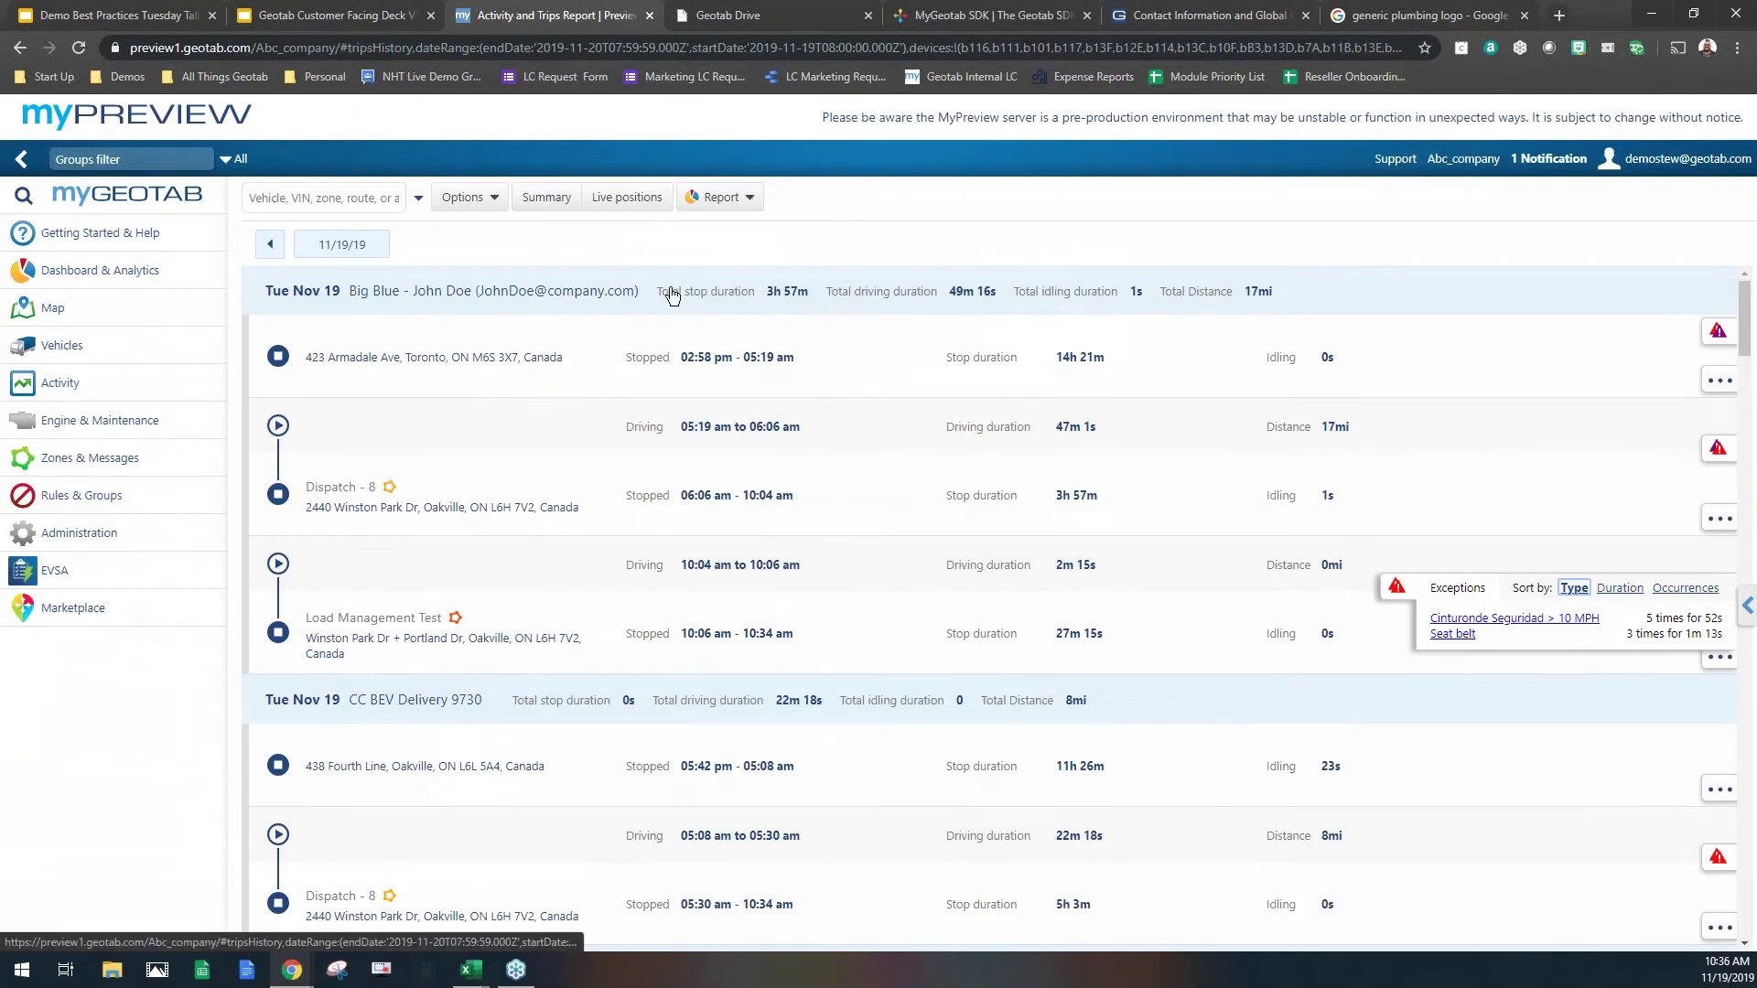
Step: Plot Big Blue's two November 19 trips on the map and examine the route through Mississauga
left_click(990, 407)
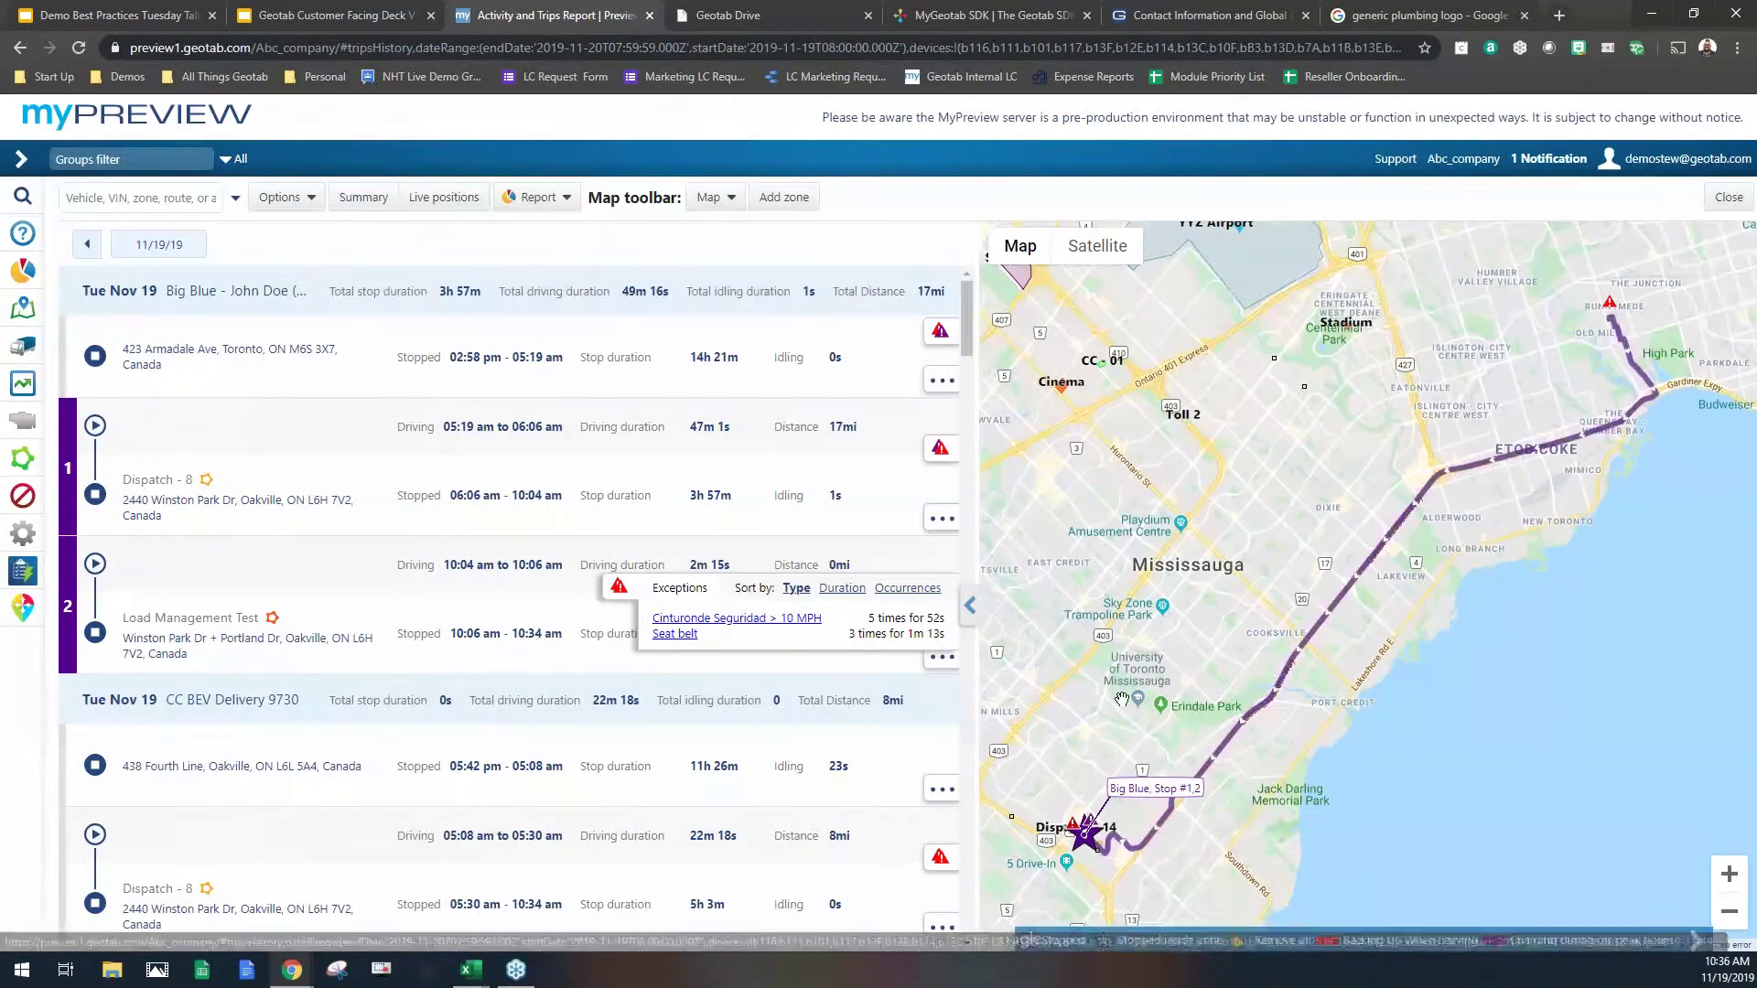
scroll(1371, 640, "up", 1)
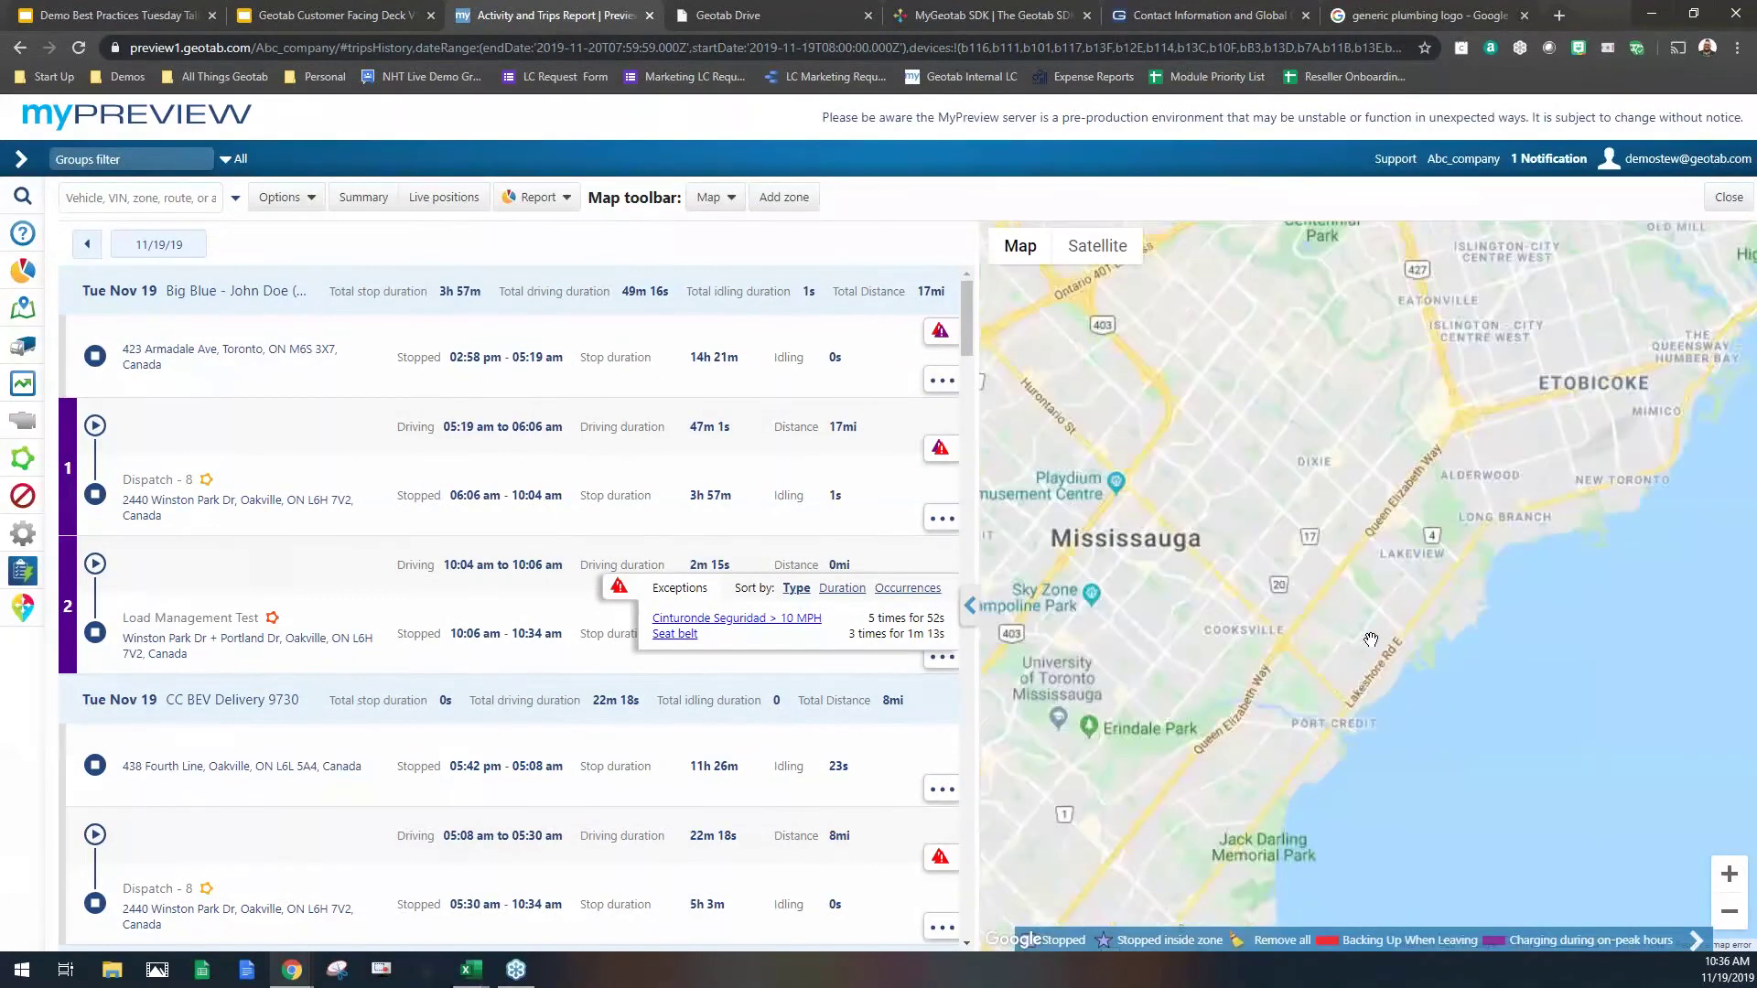
mouse_move(1322, 561)
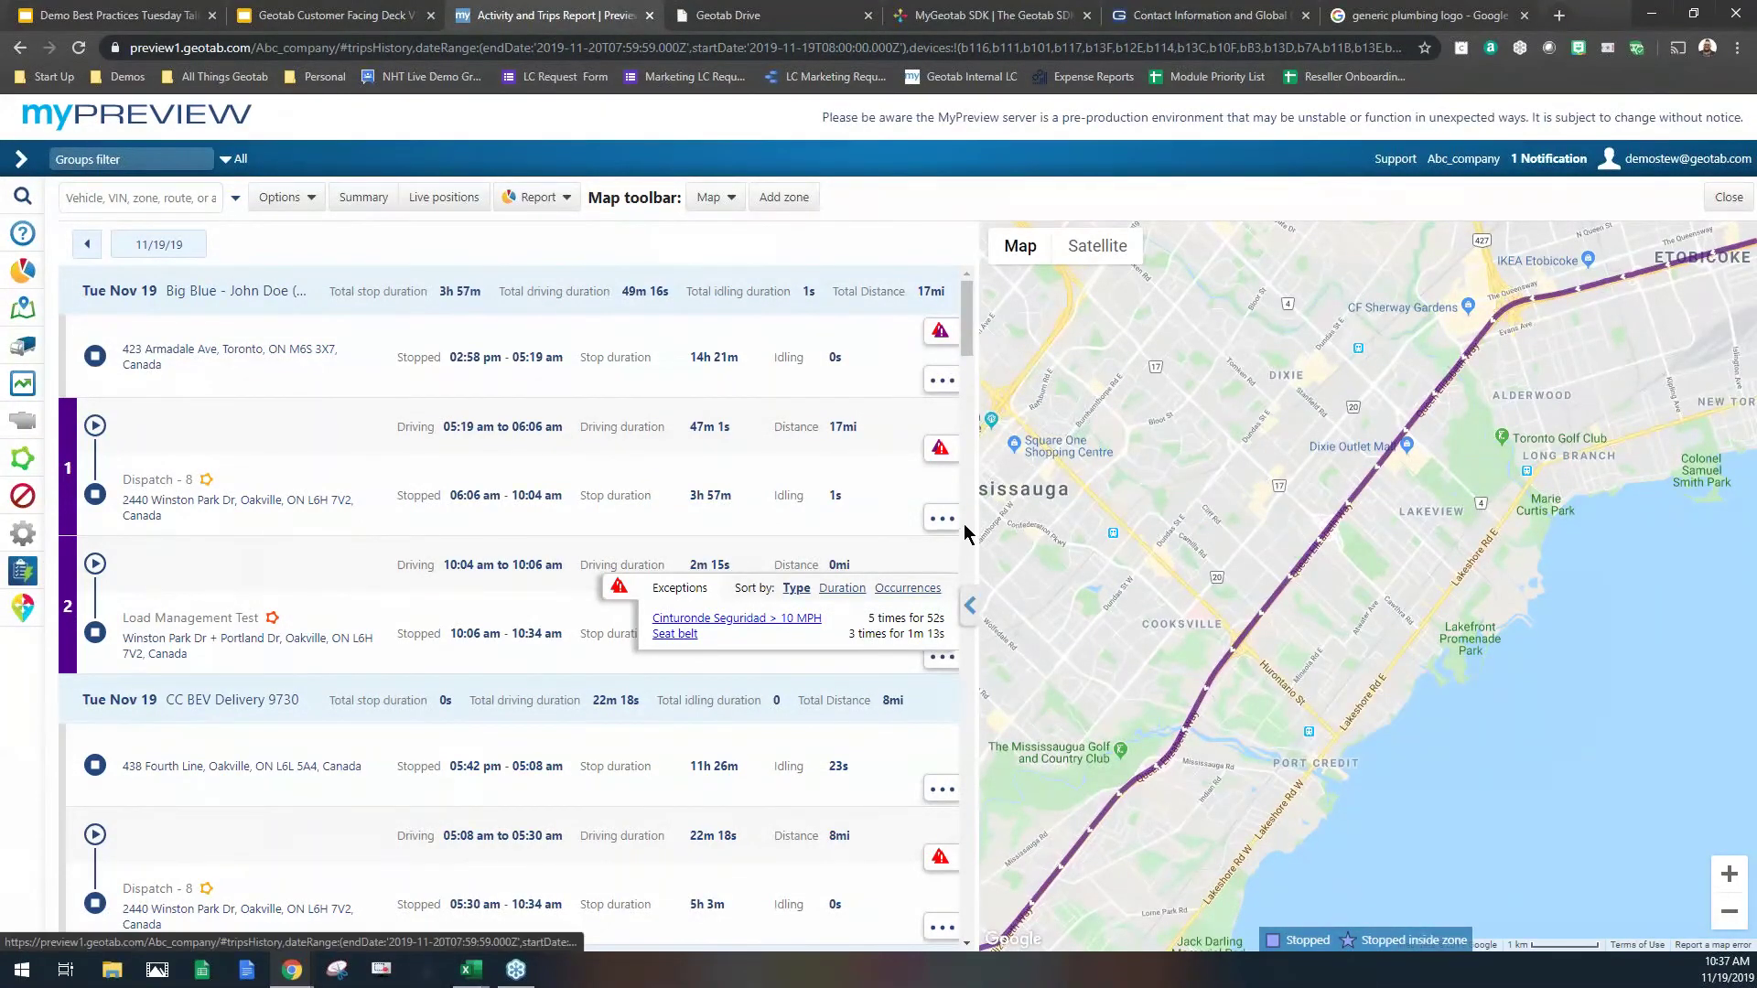
Step: Expand the main navigation and open the list of zones
left_click(24, 163)
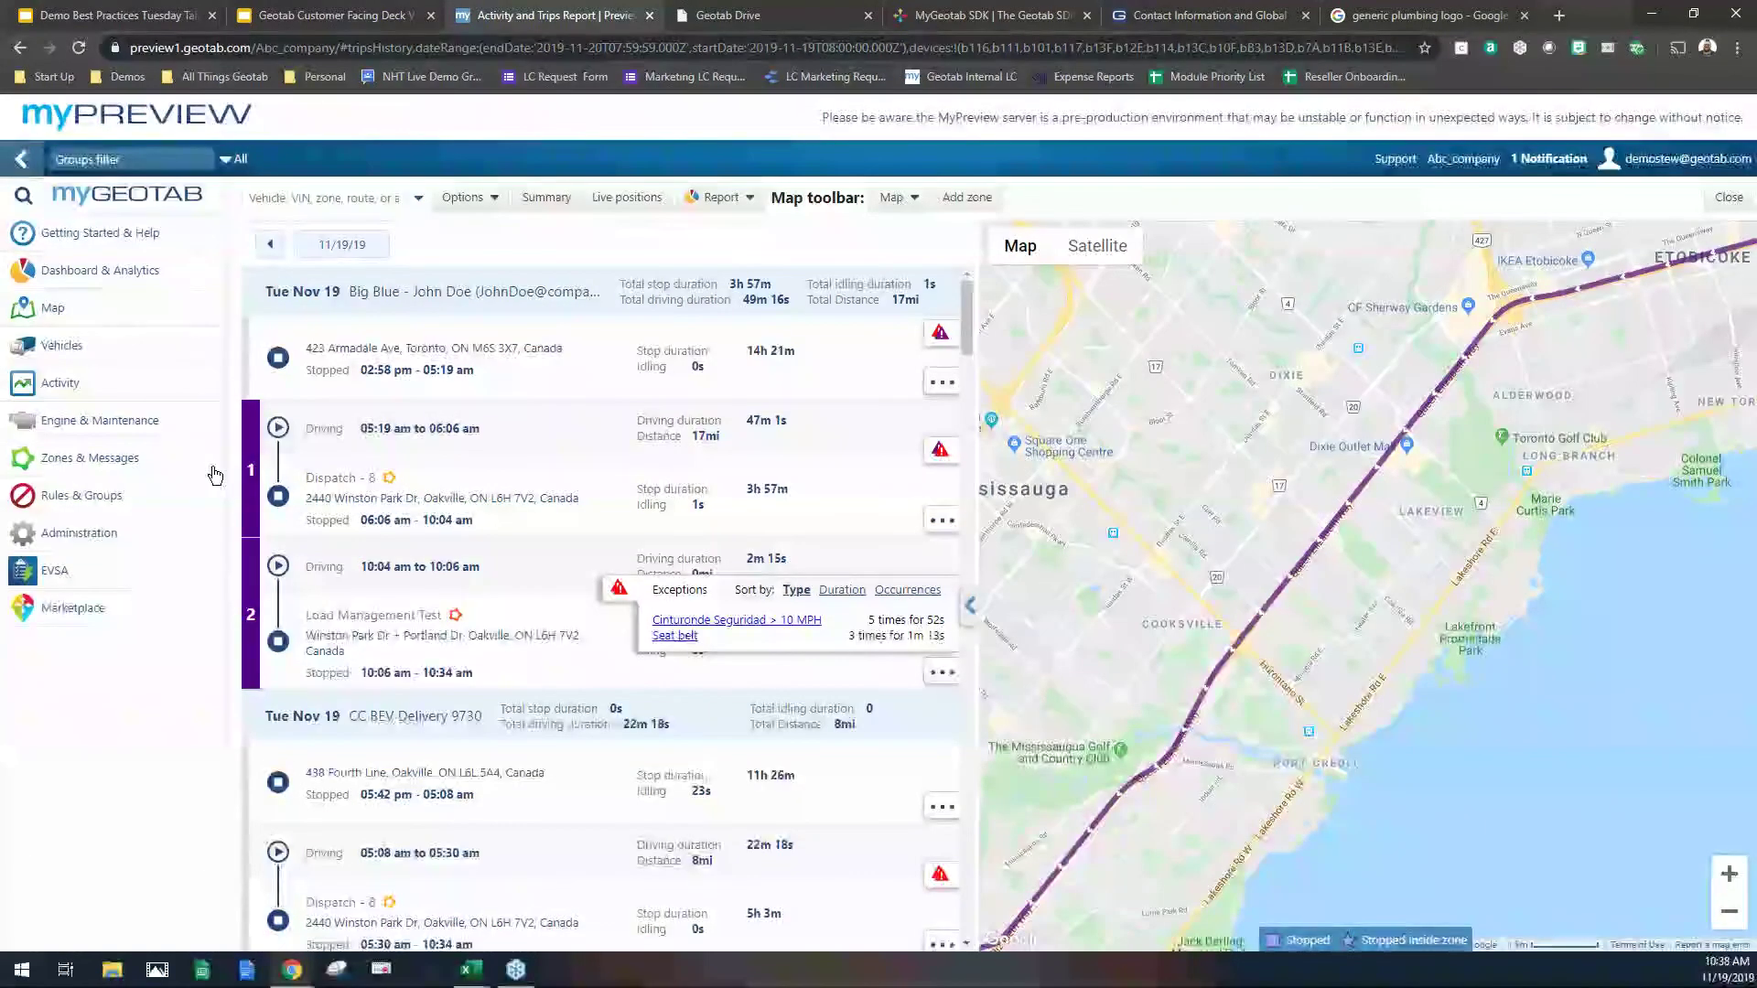
left_click(172, 430)
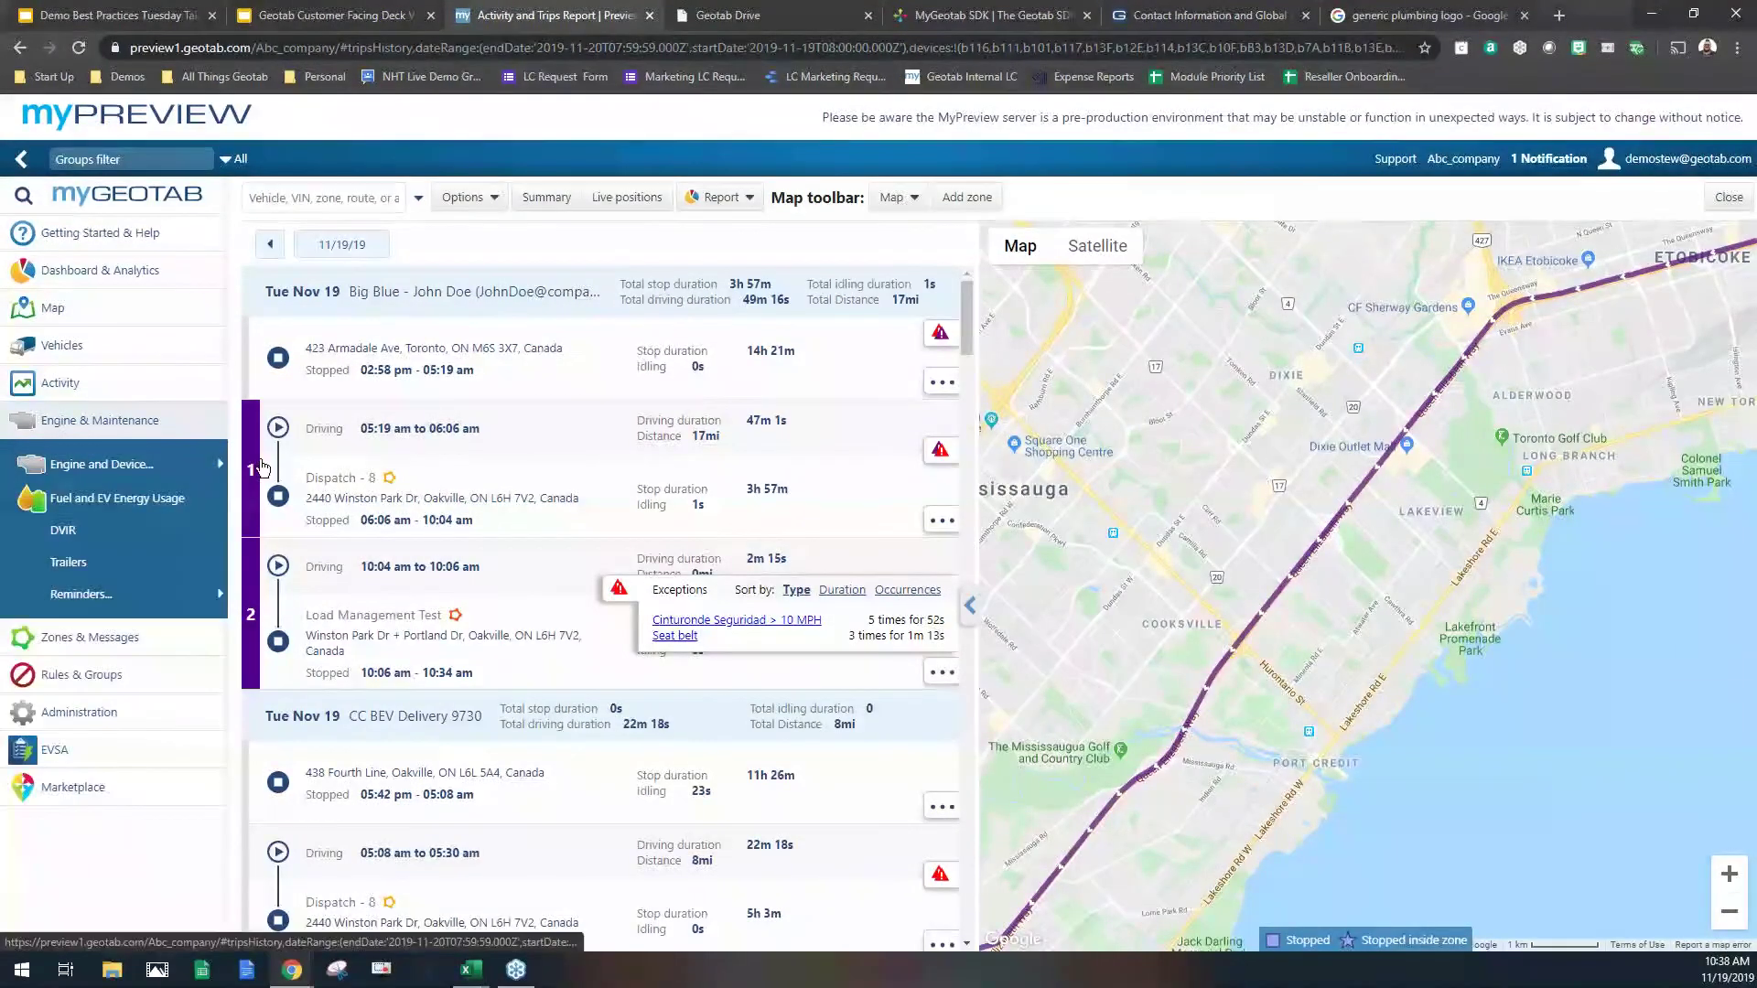
left_click(102, 638)
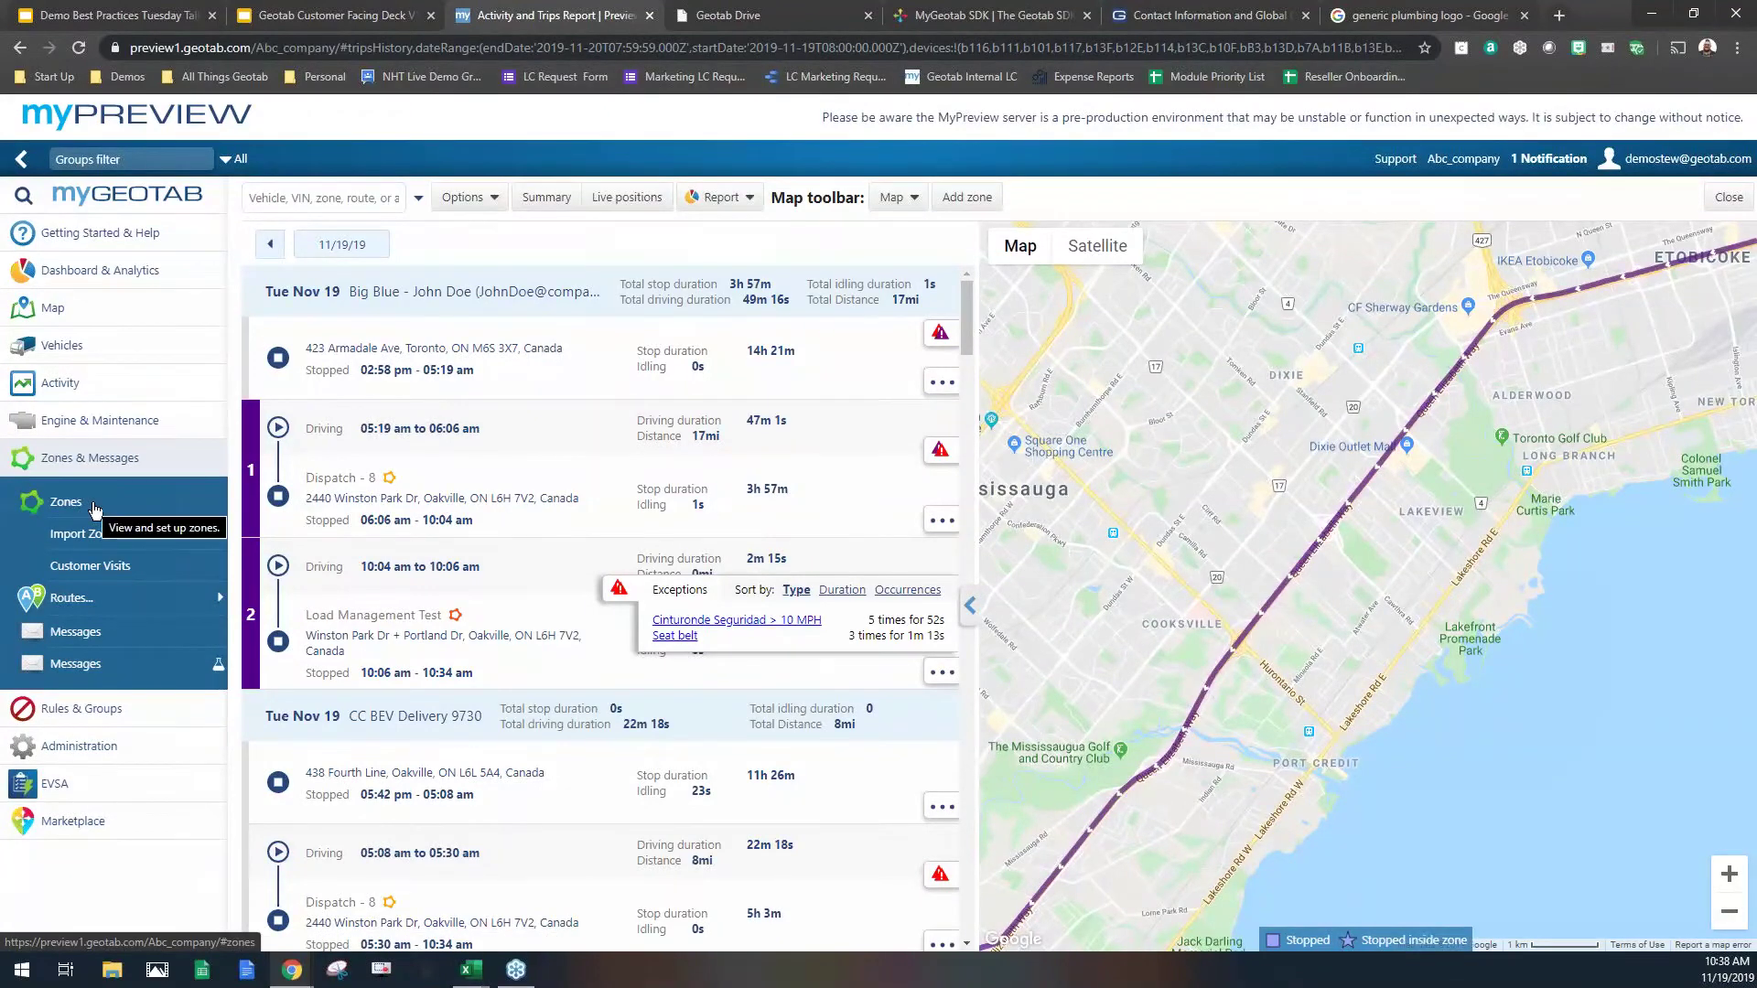
left_click(94, 505)
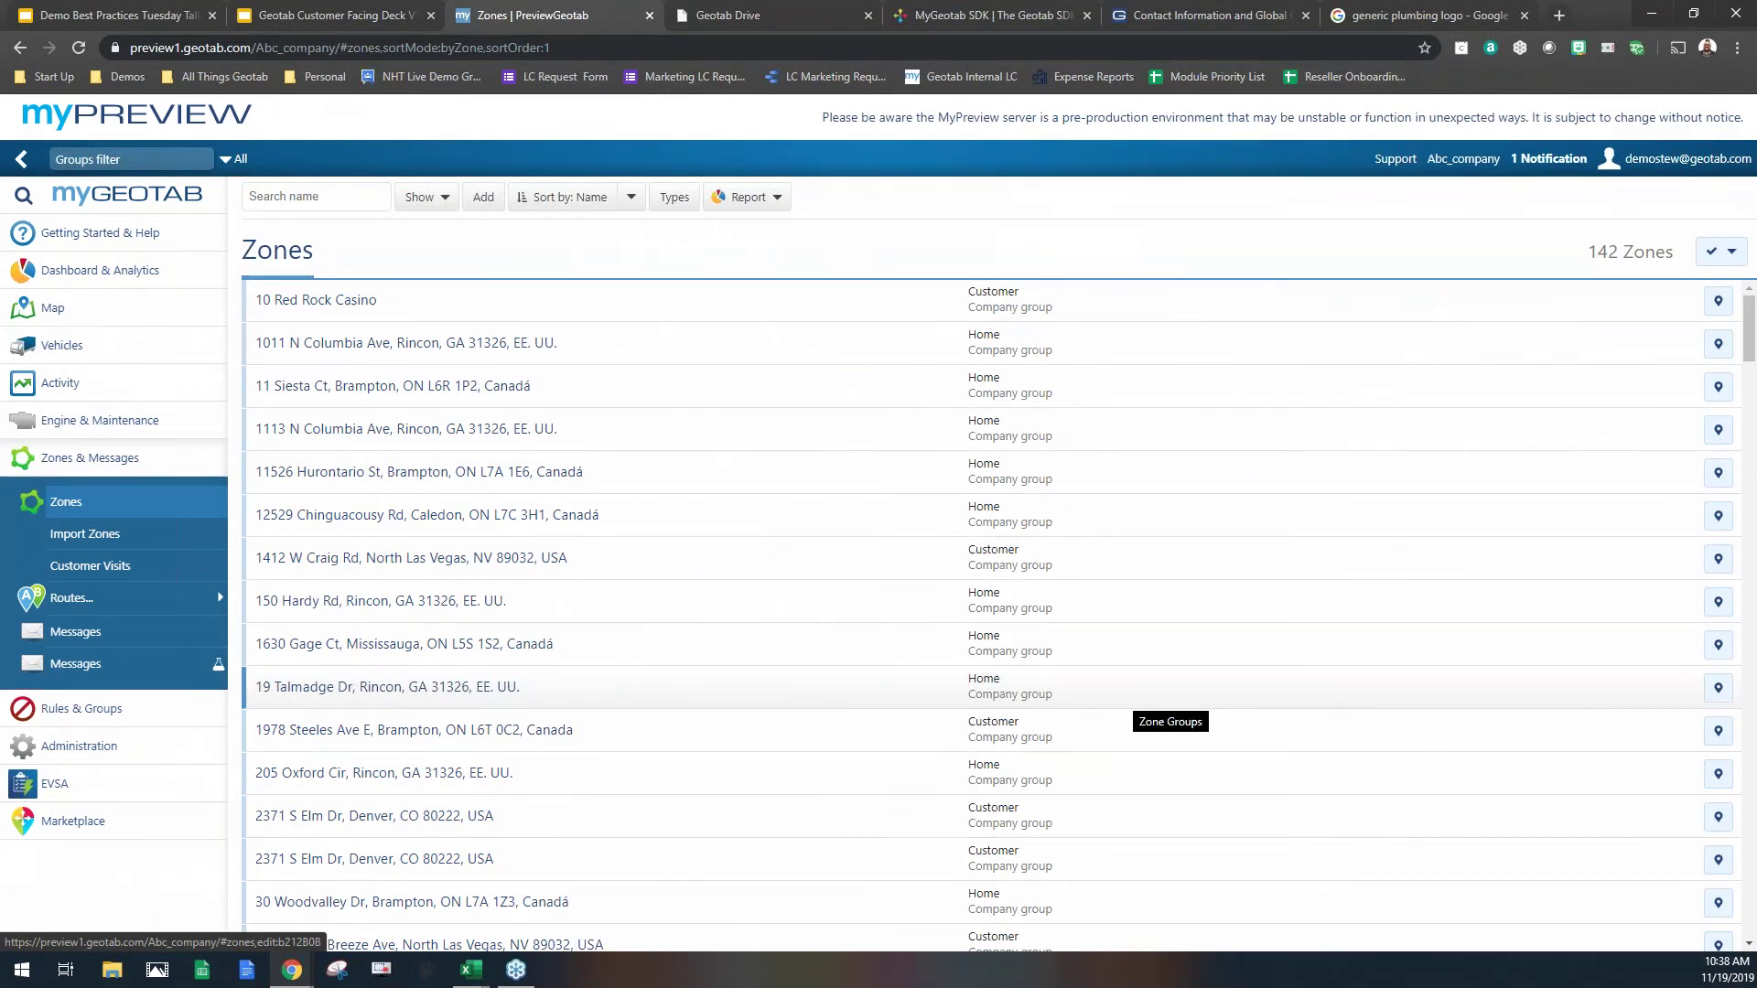
Step: Show the 10 Red Rock Casino zone on the map with satellite imagery
left_click(533, 305)
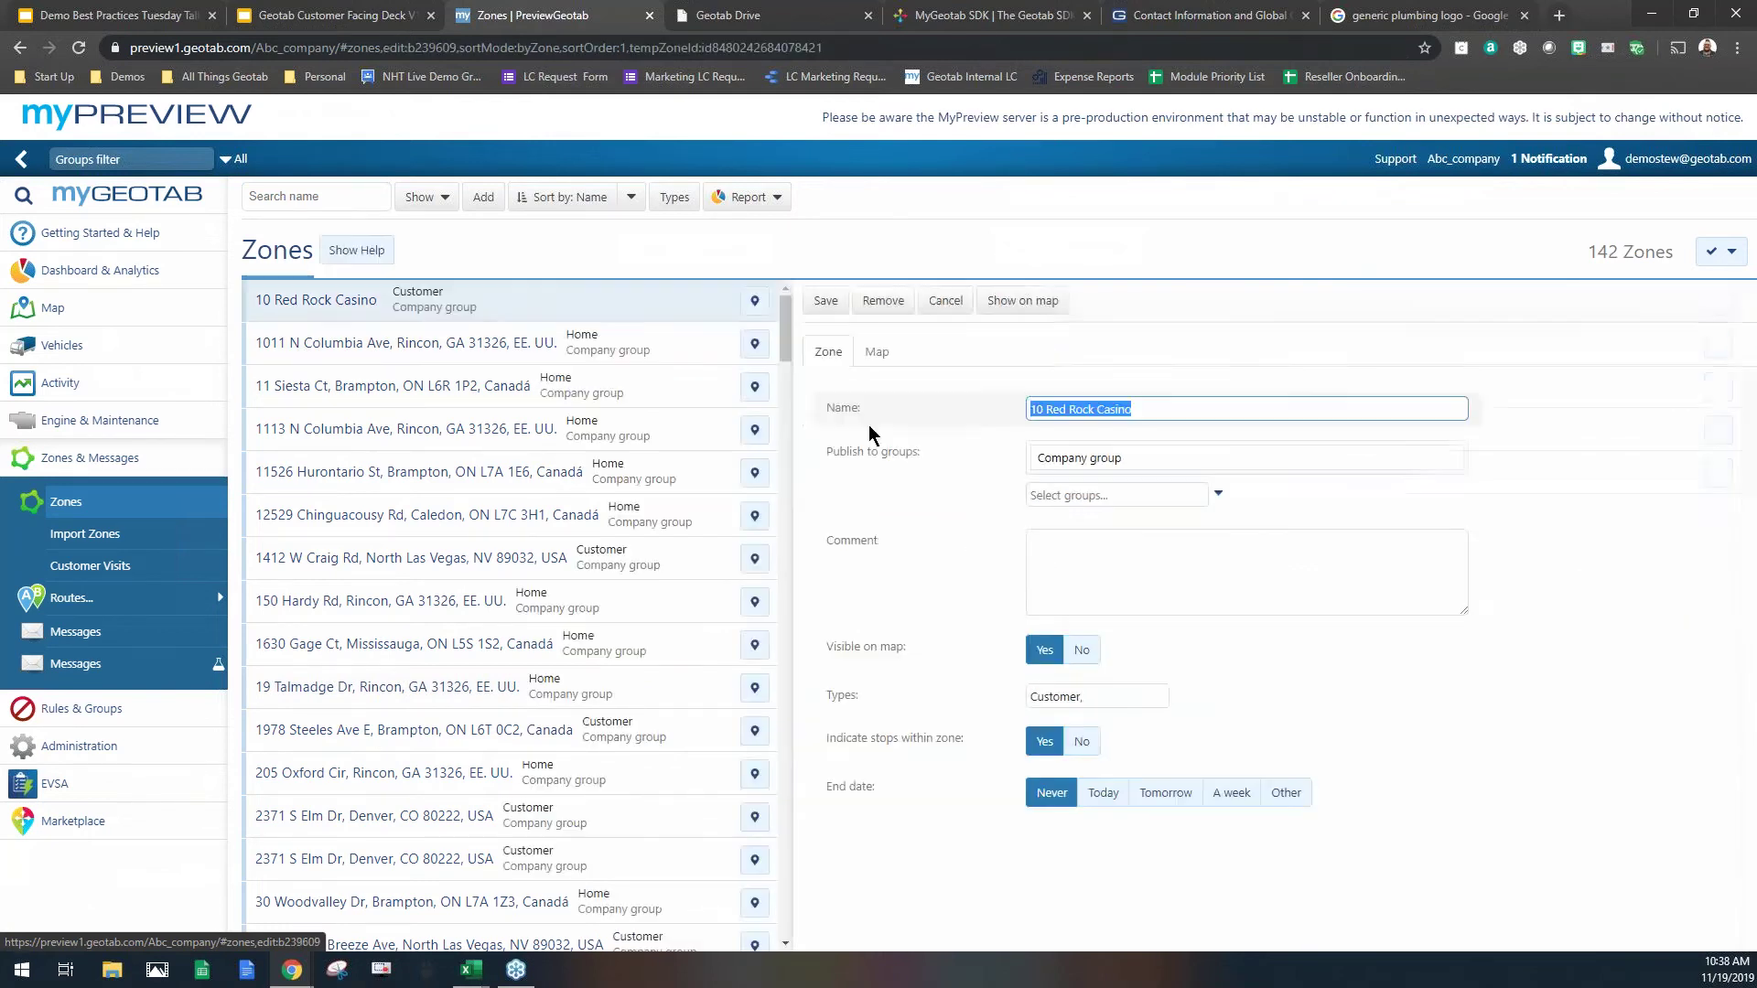
left_click(1006, 304)
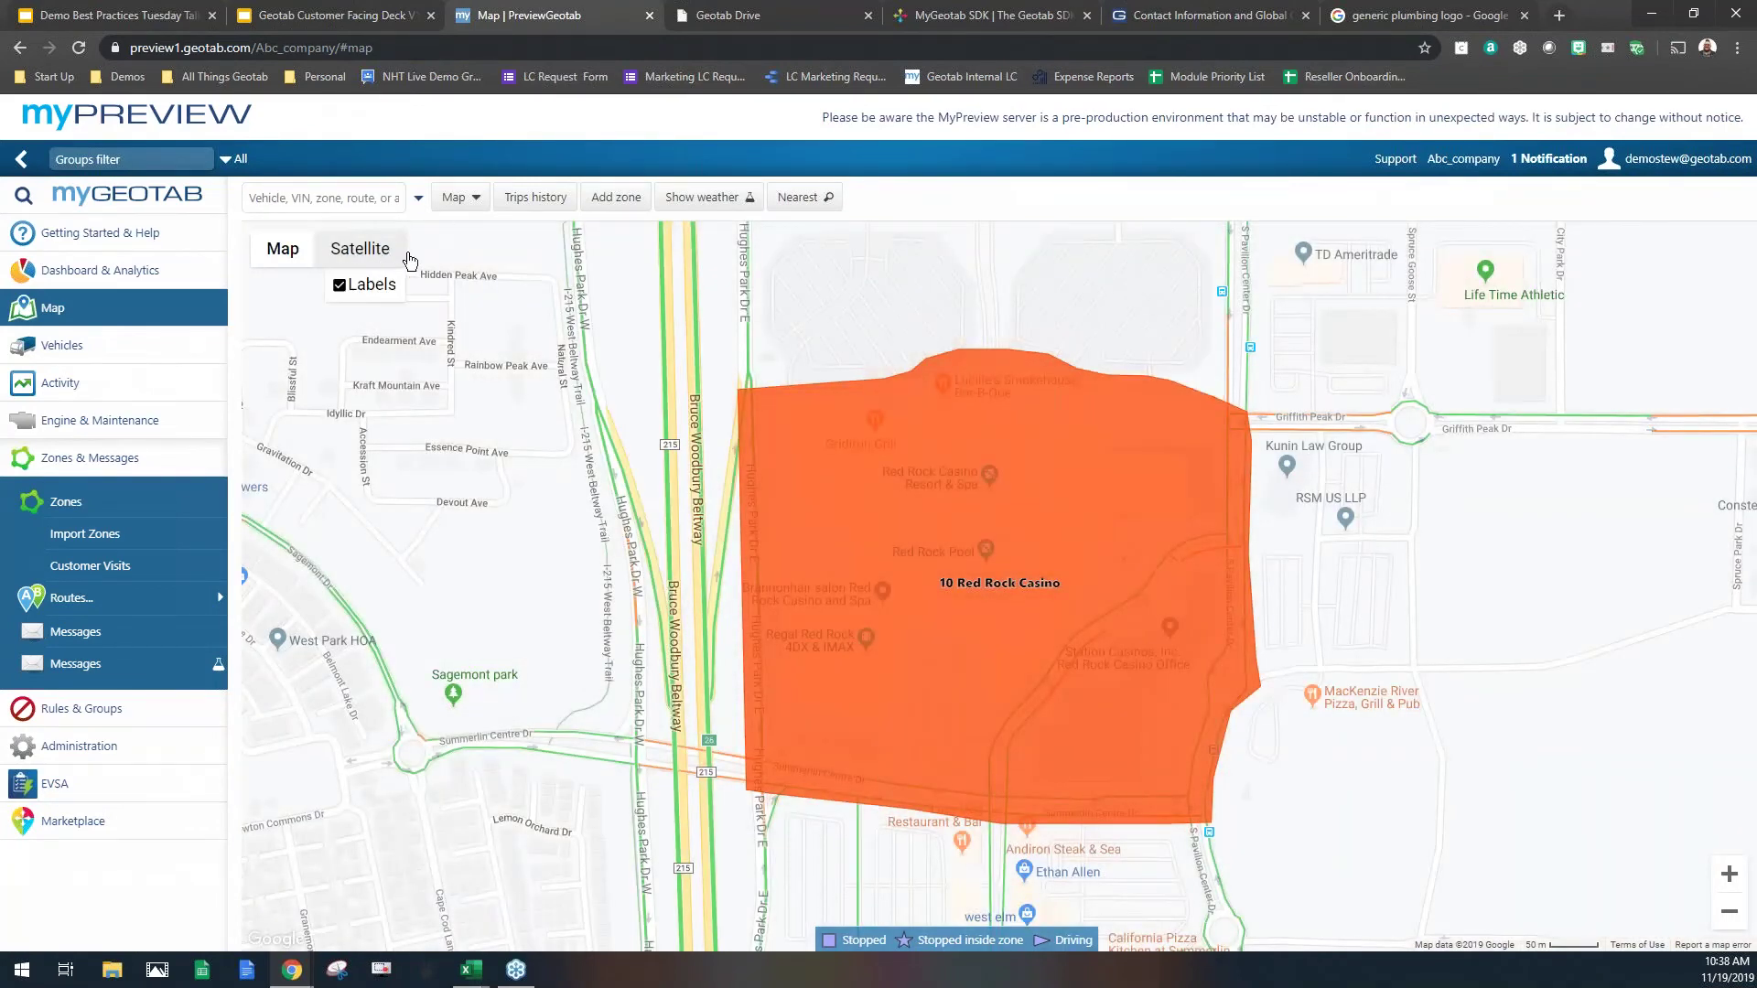
left_click(407, 259)
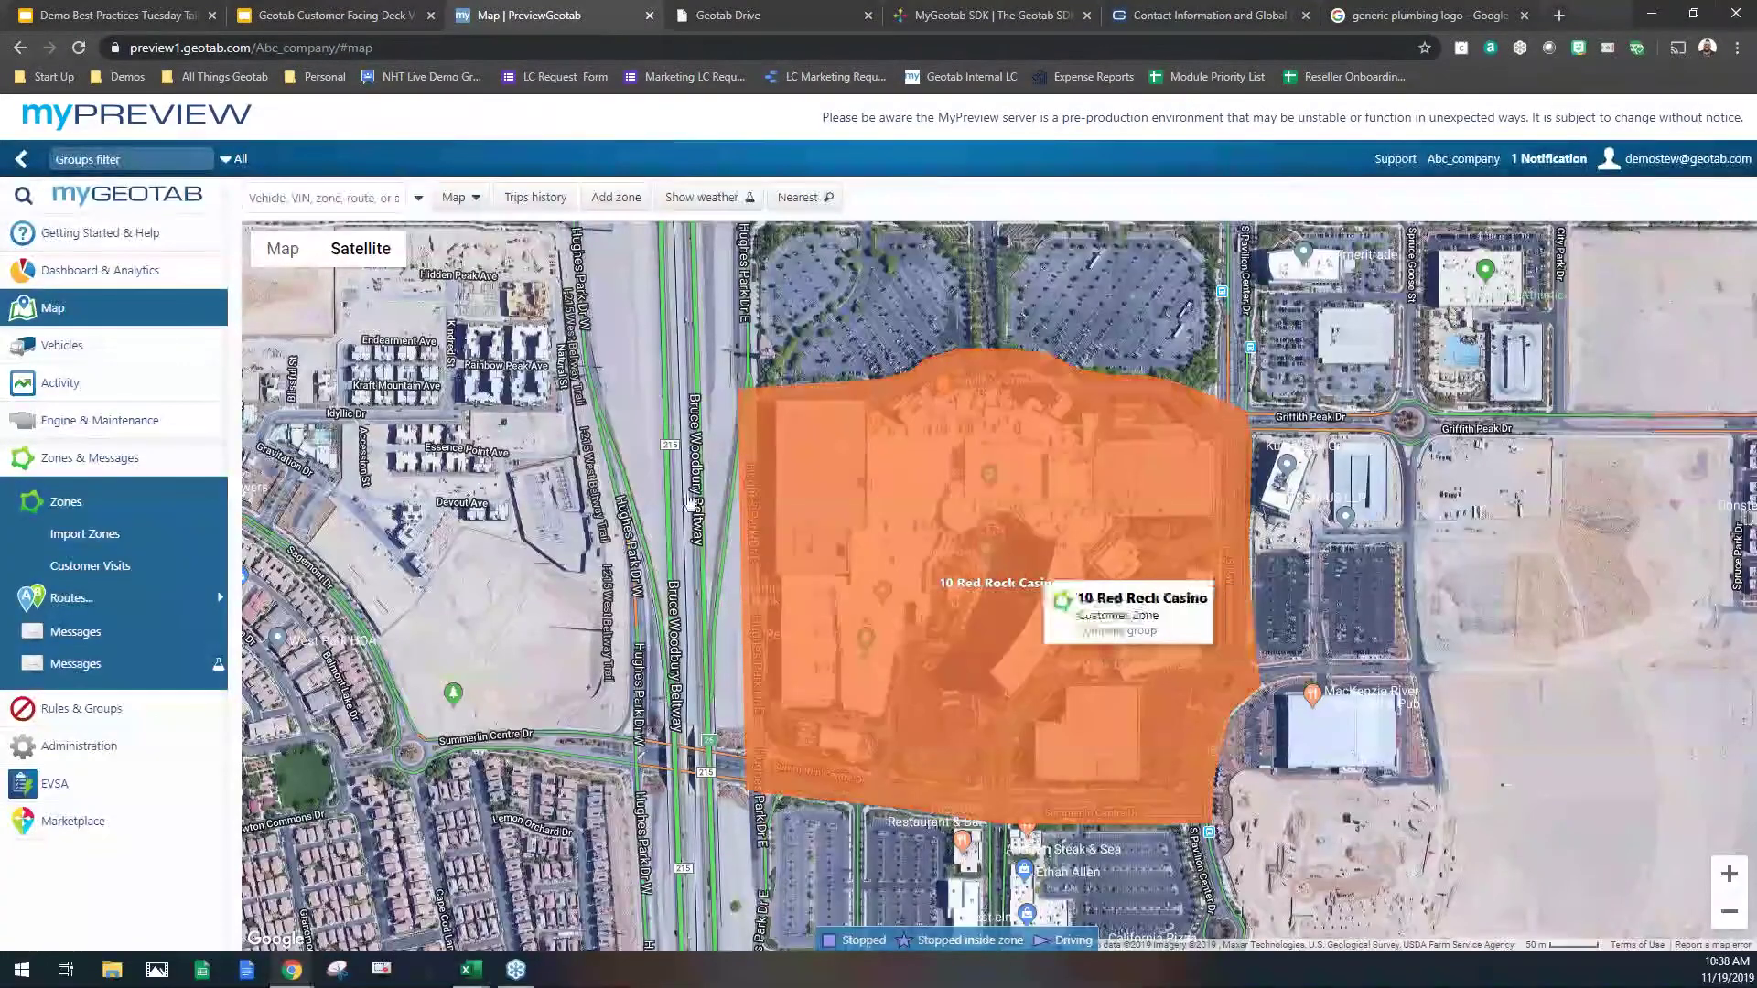
Step: Review the Import Zones page's example tables, and reopen the 10 Red Rock Casino zone's details from the zones list
left_click(111, 536)
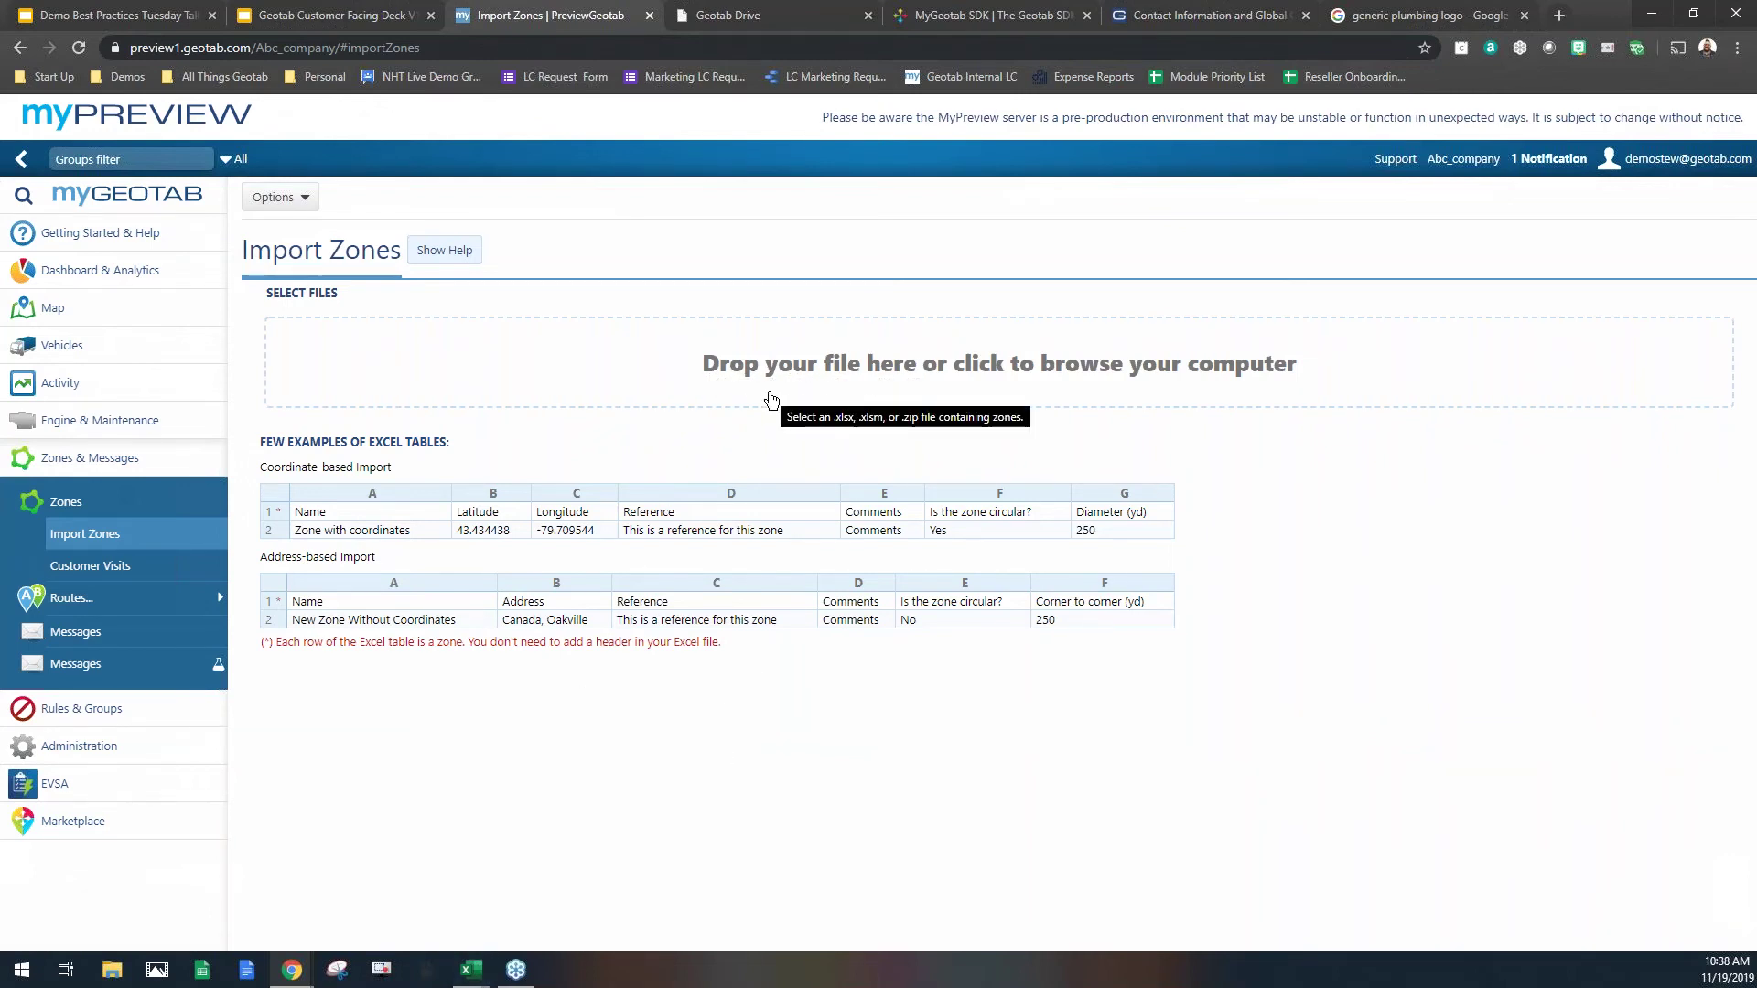
left_click(119, 502)
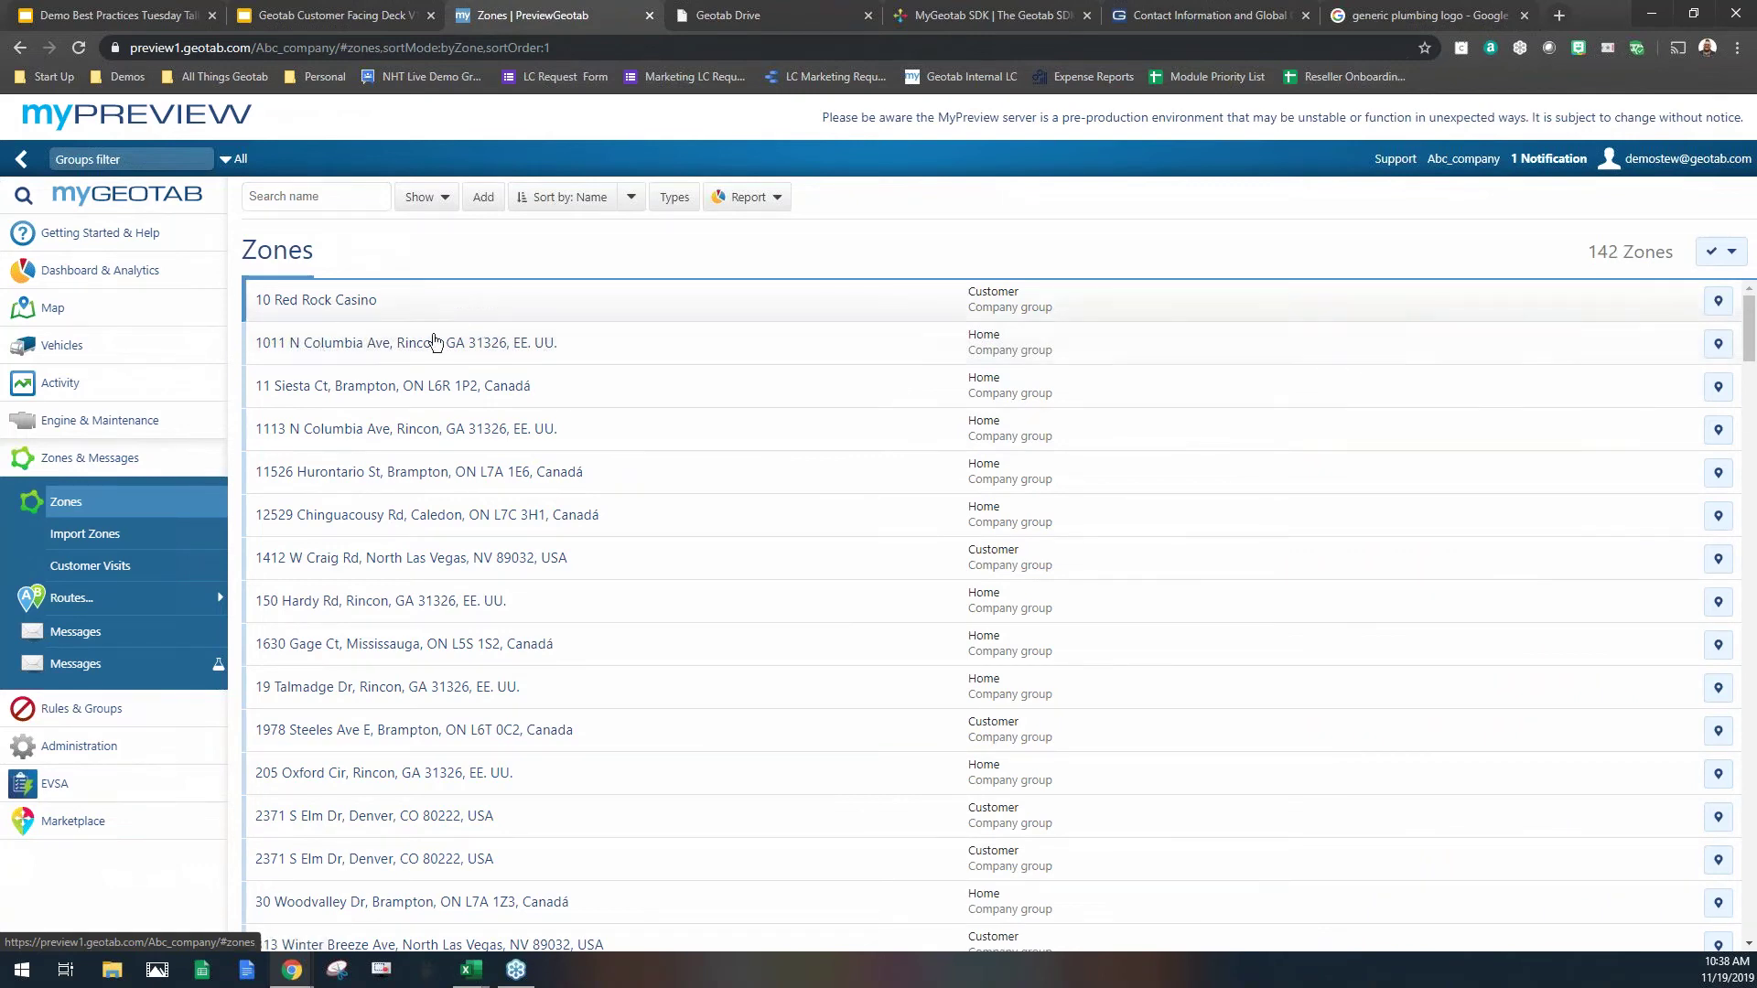
left_click(369, 312)
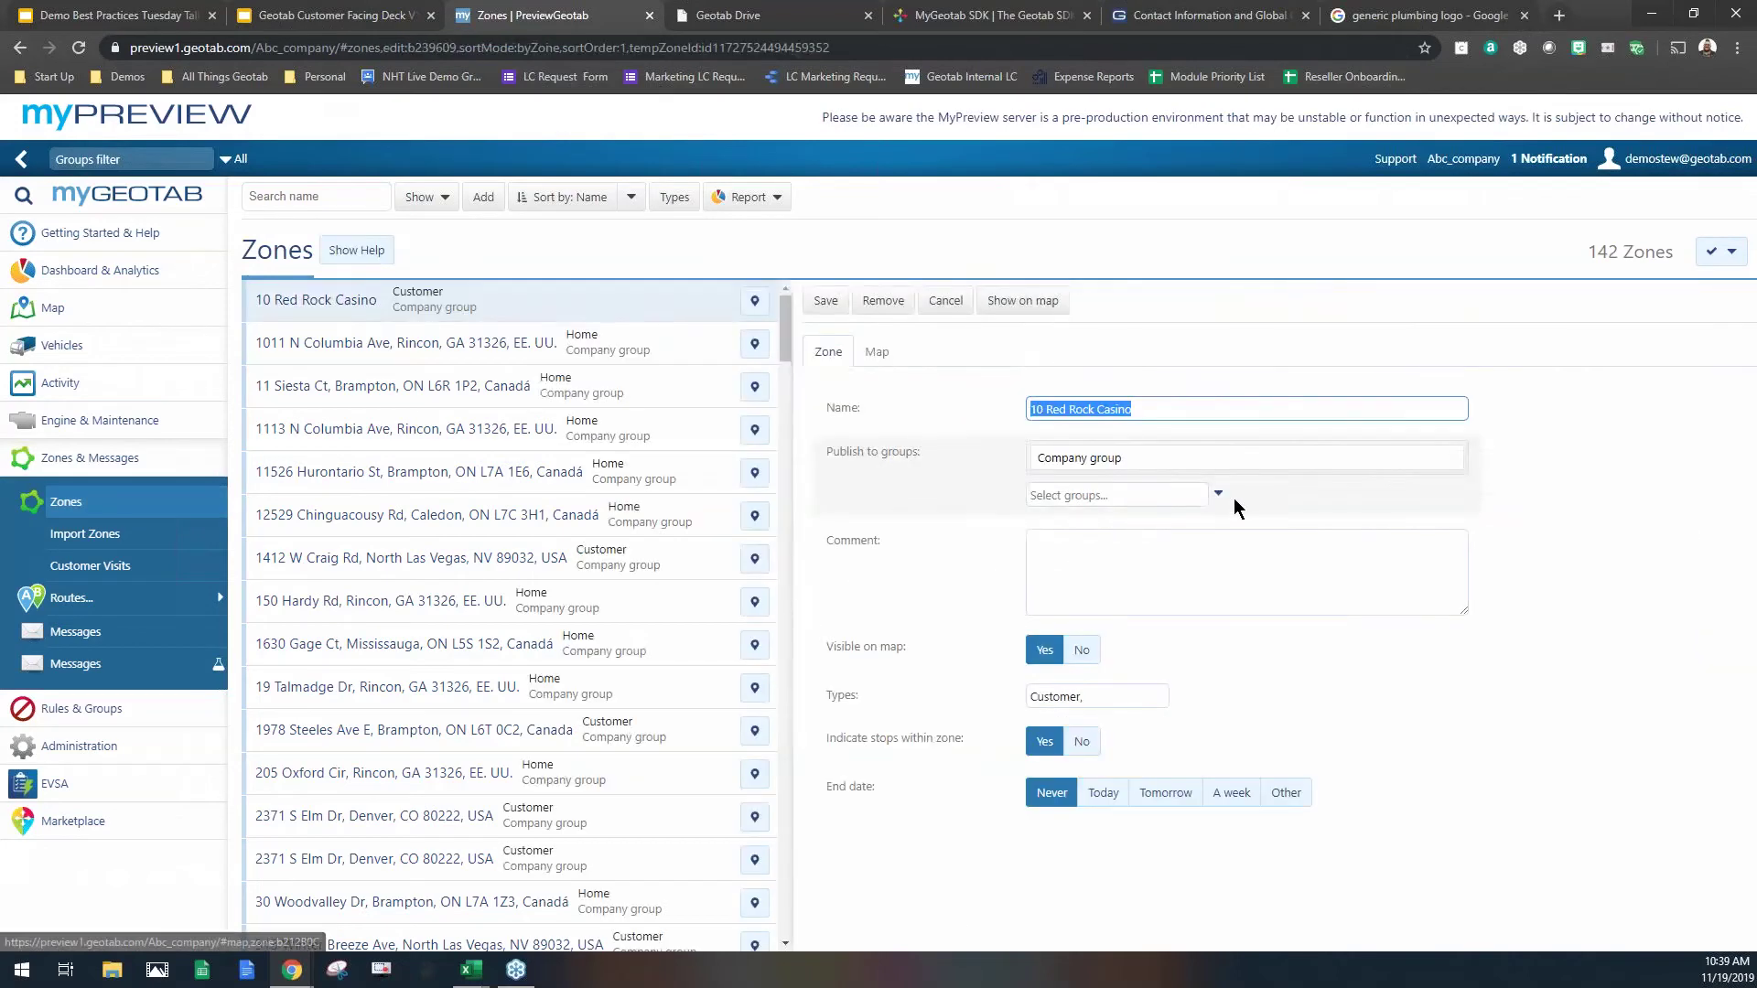
Step: Show the 10 Red Rock Casino zone on the map, bringing the parking lots along W Charleston Blvd into close view
left_click(1050, 304)
left_click_drag(1089, 299, 1089, 450)
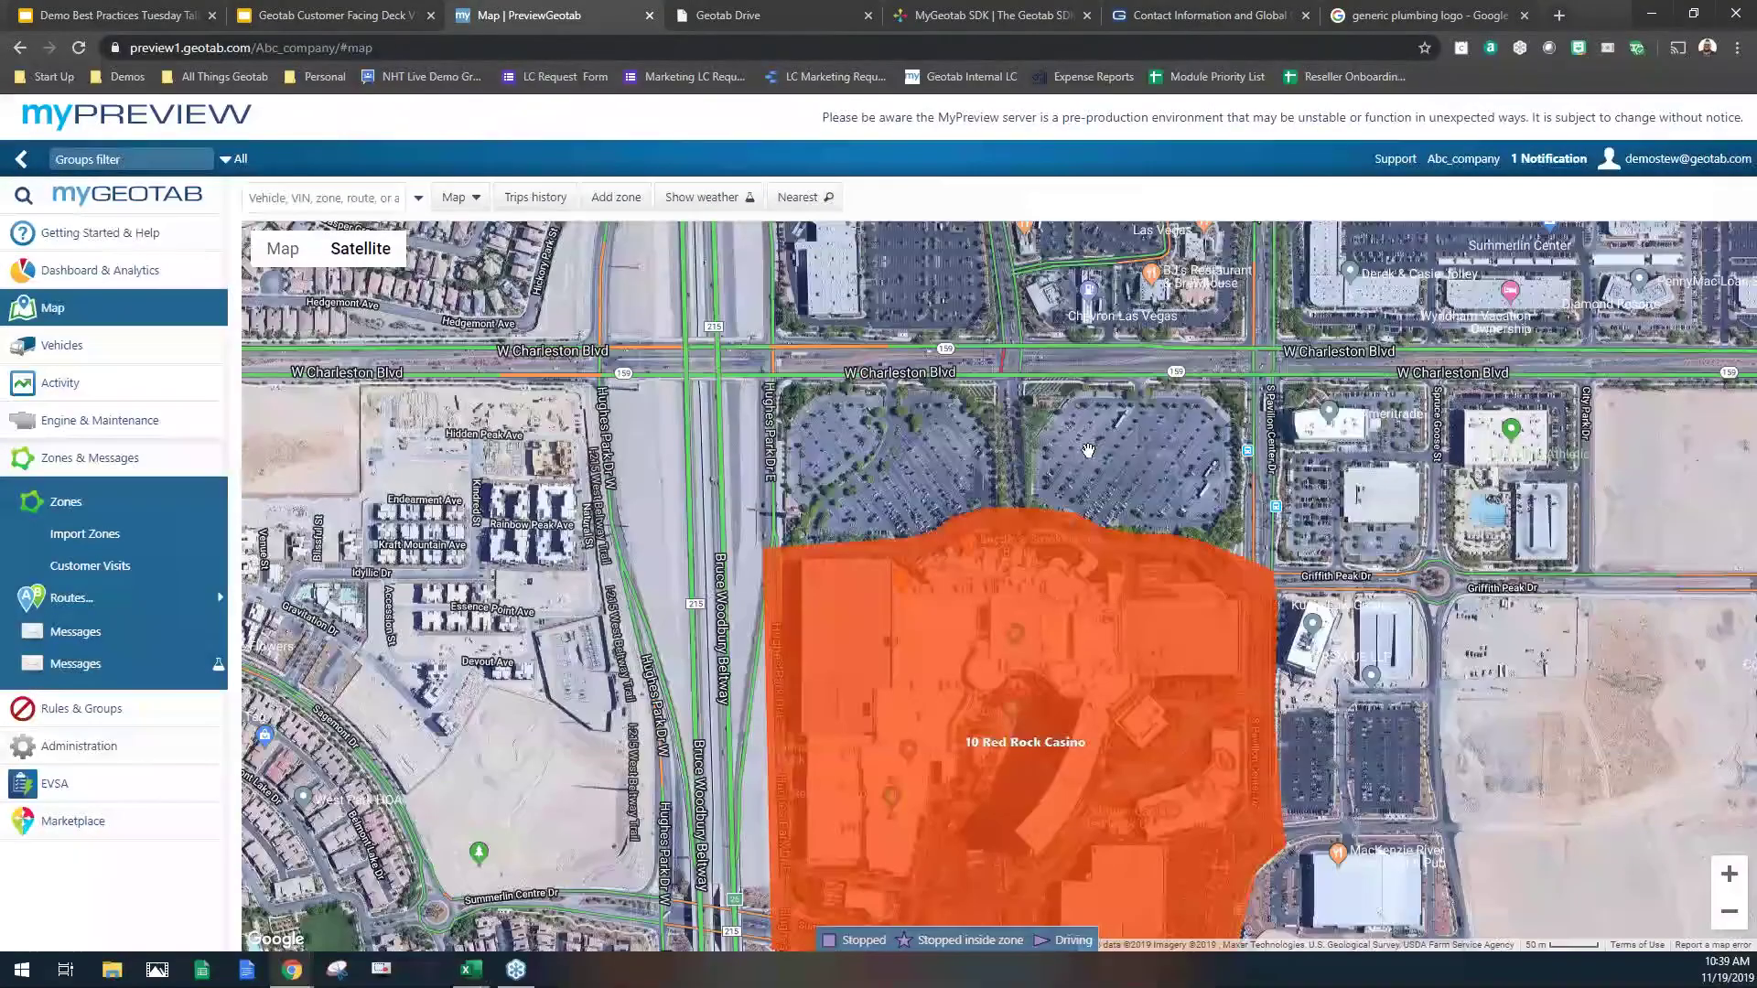
scroll(1089, 450, "up", 1)
left_click_drag(1089, 450, 1076, 520)
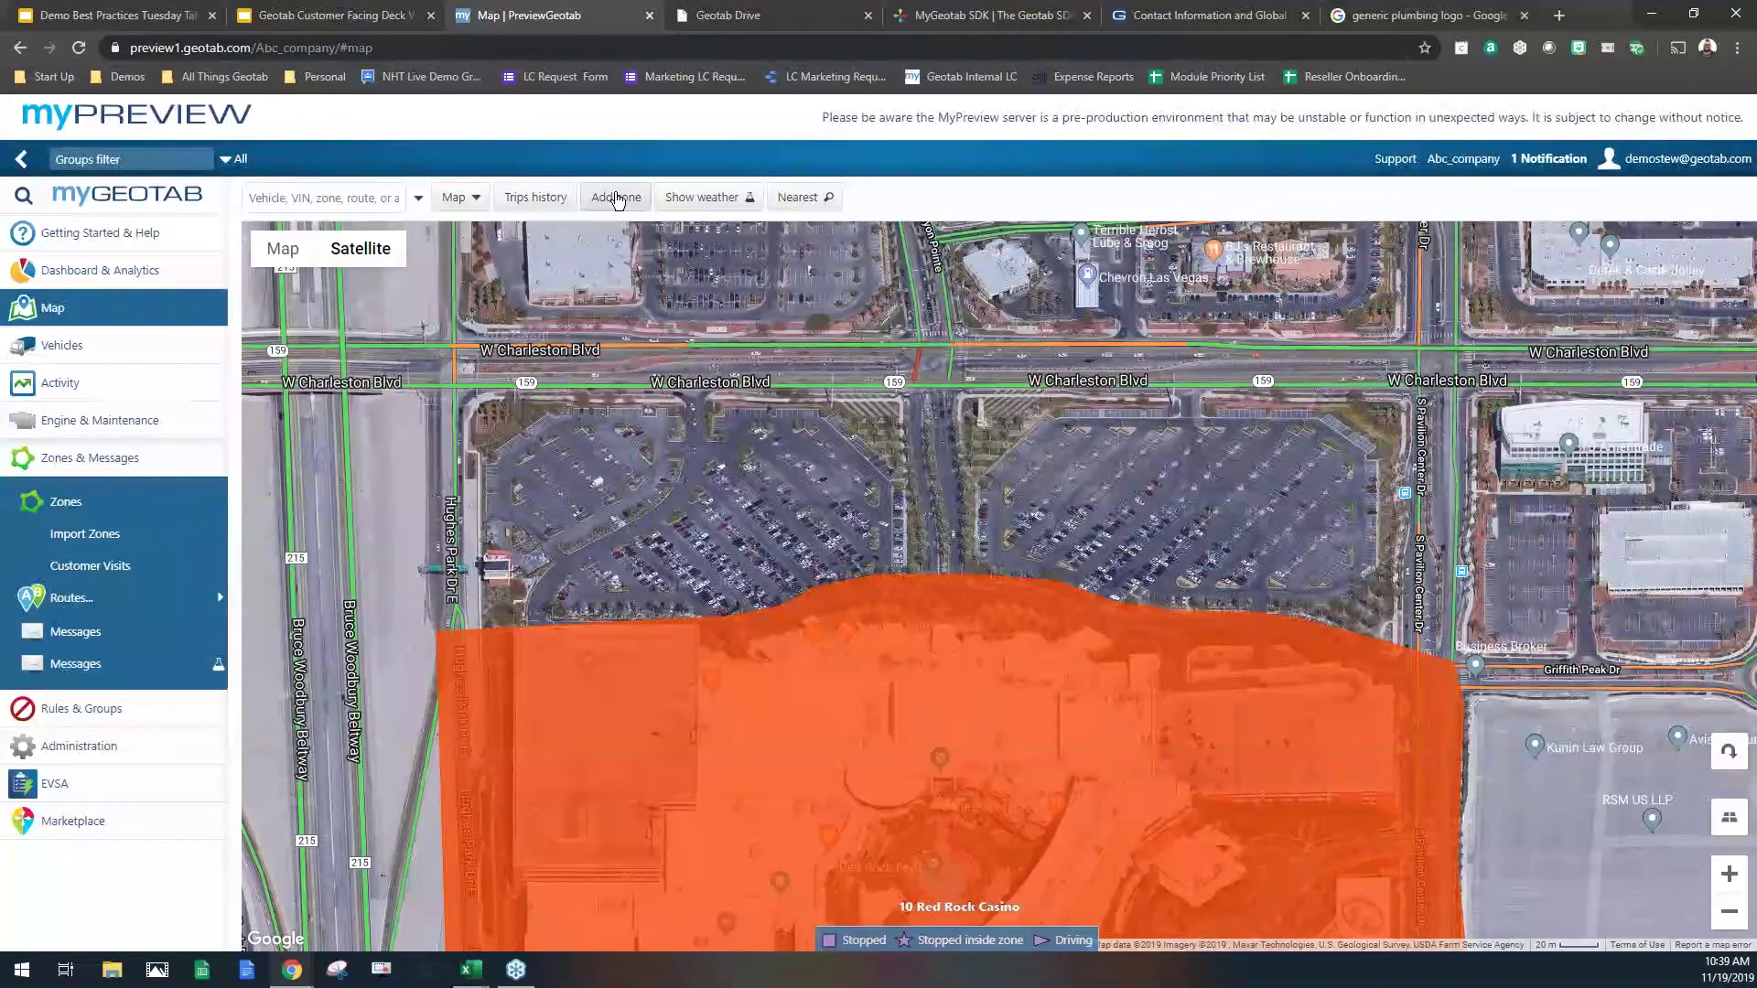
Step: Draw a five-point zone around the parking lot south of W Charleston Blvd beside S Pavilion Center Dr, and save it as stew
left_click(615, 200)
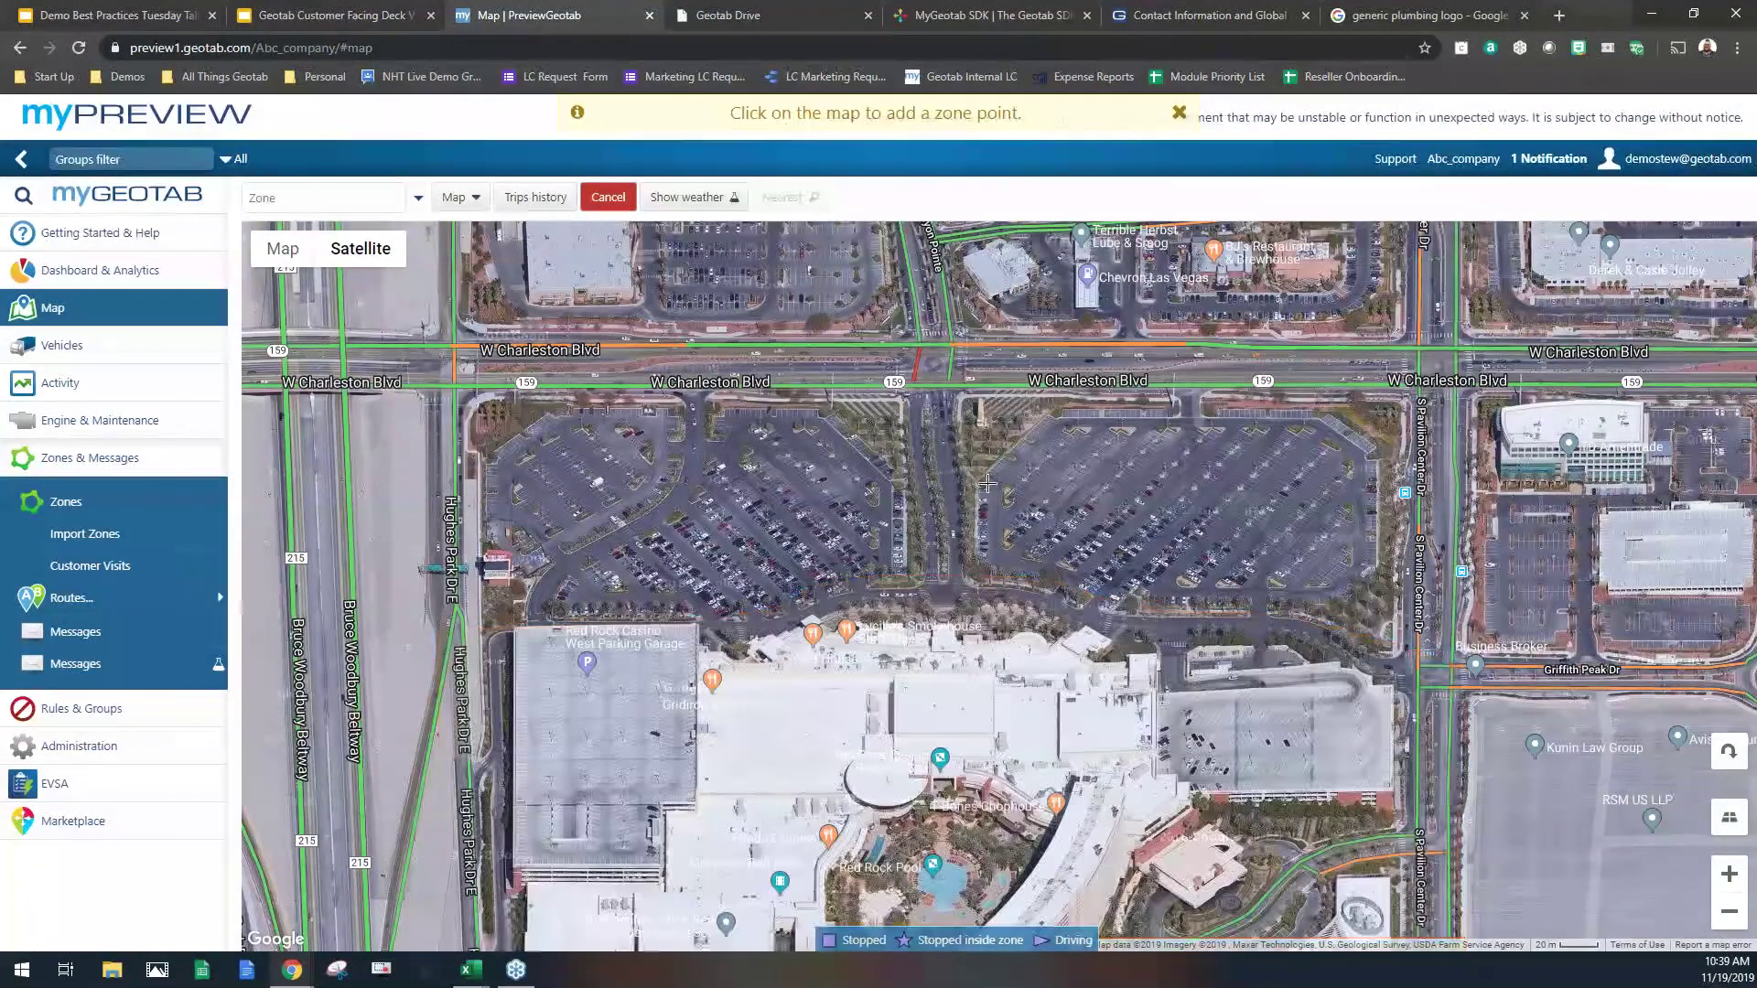
left_click(1021, 400)
left_click(992, 536)
left_click(1254, 590)
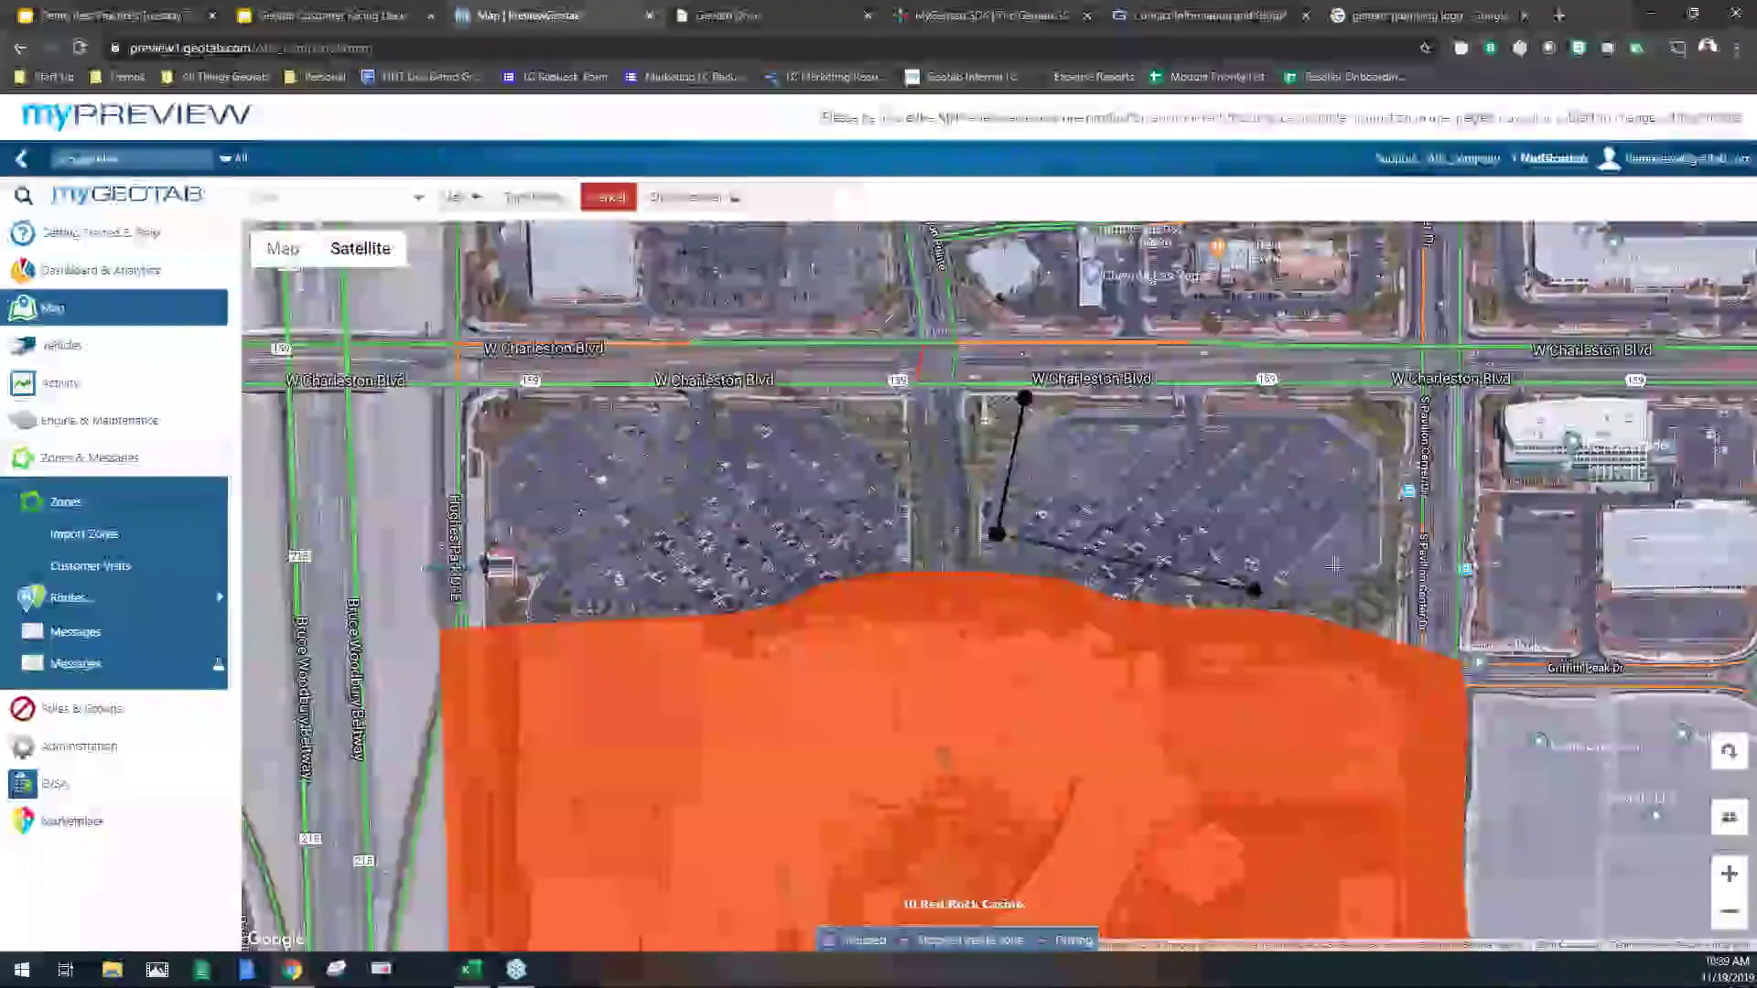
left_click(1372, 555)
left_click(1382, 441)
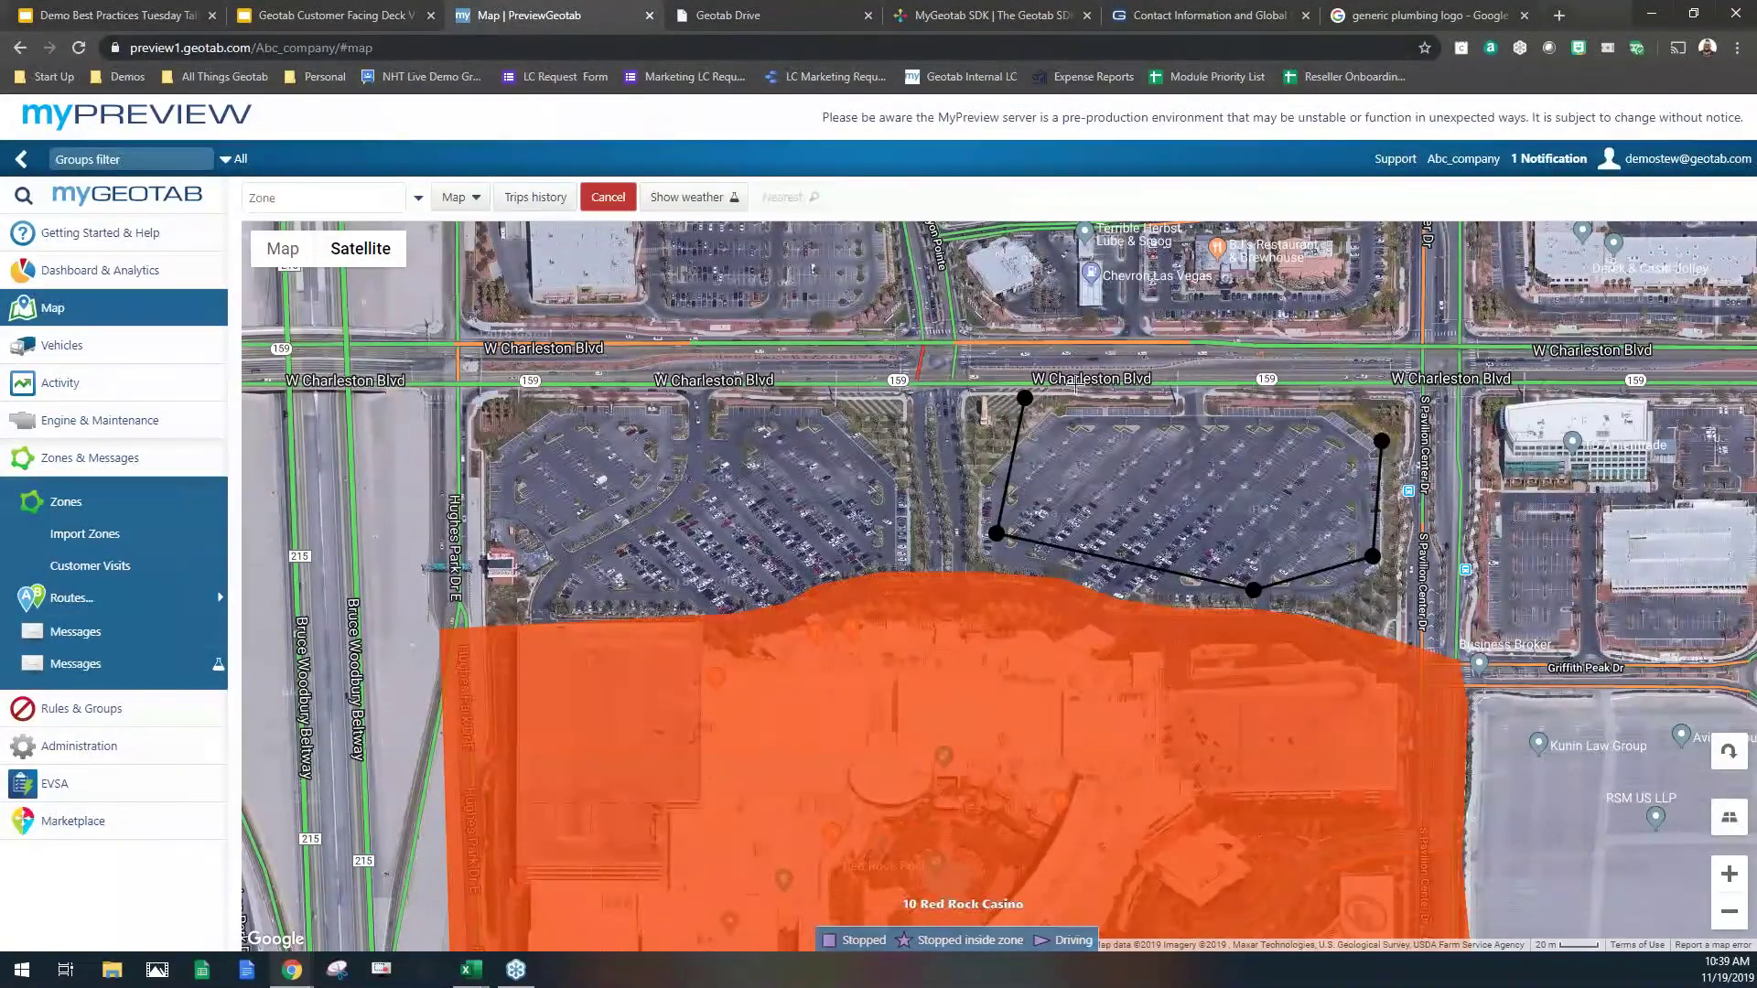
left_click(1025, 397)
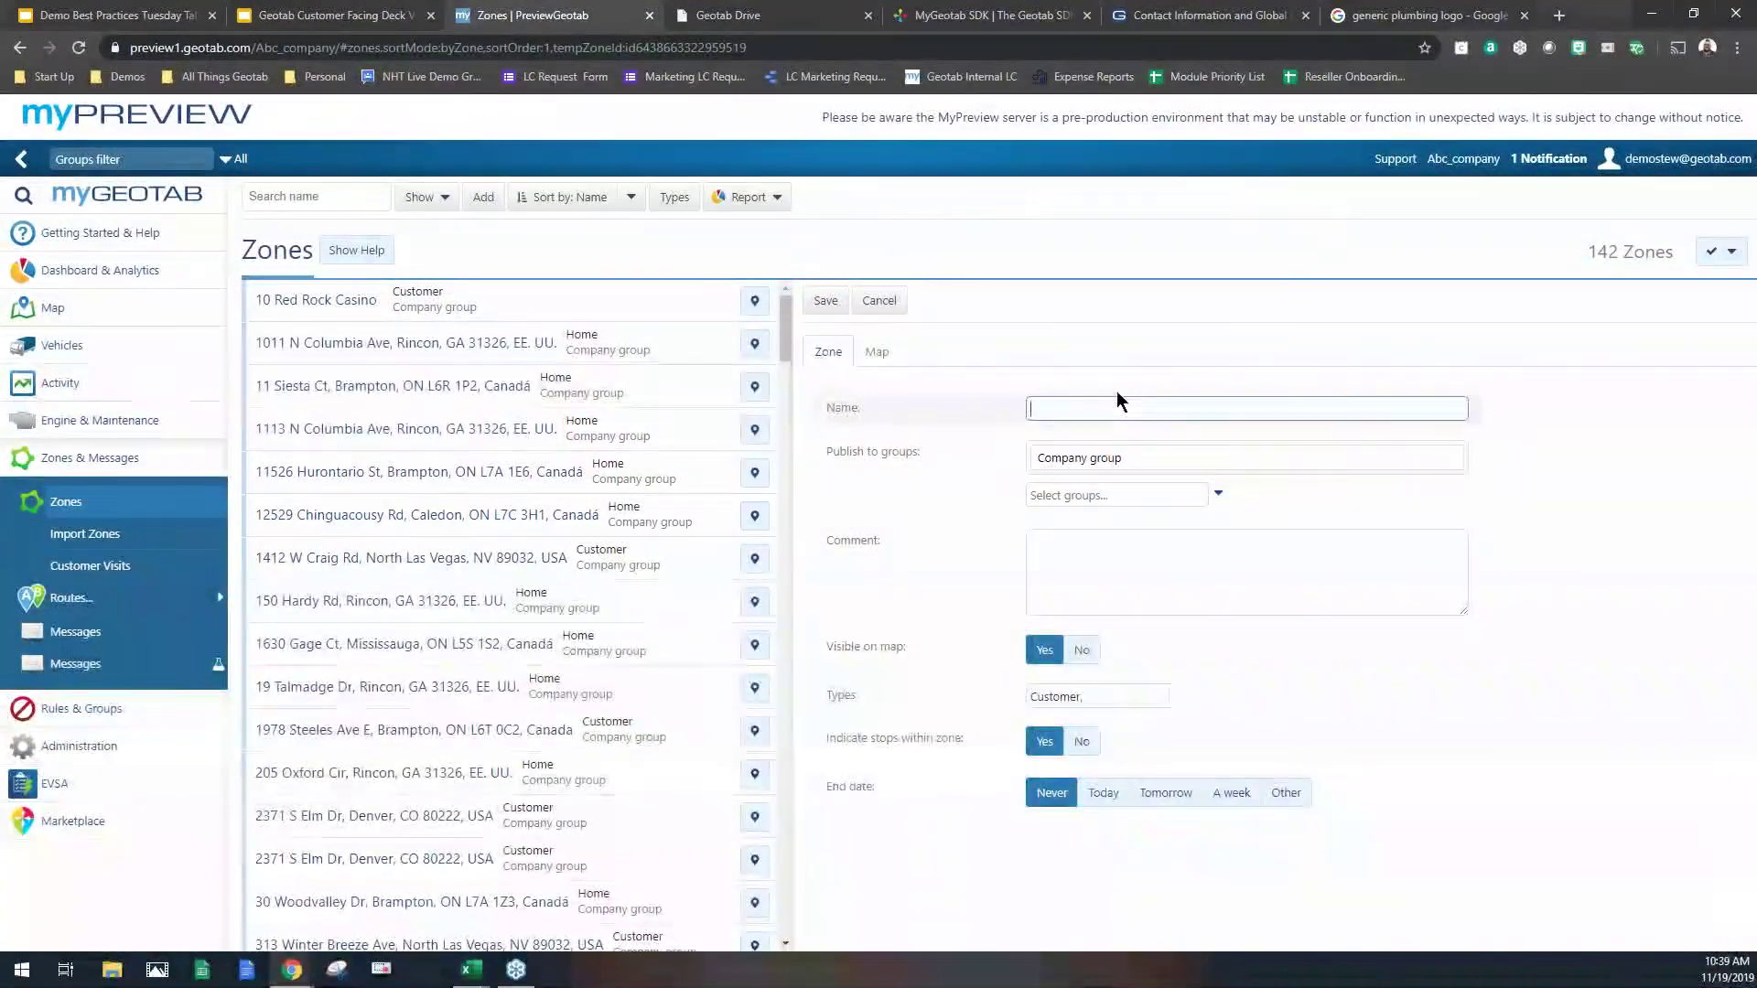
type("stew")
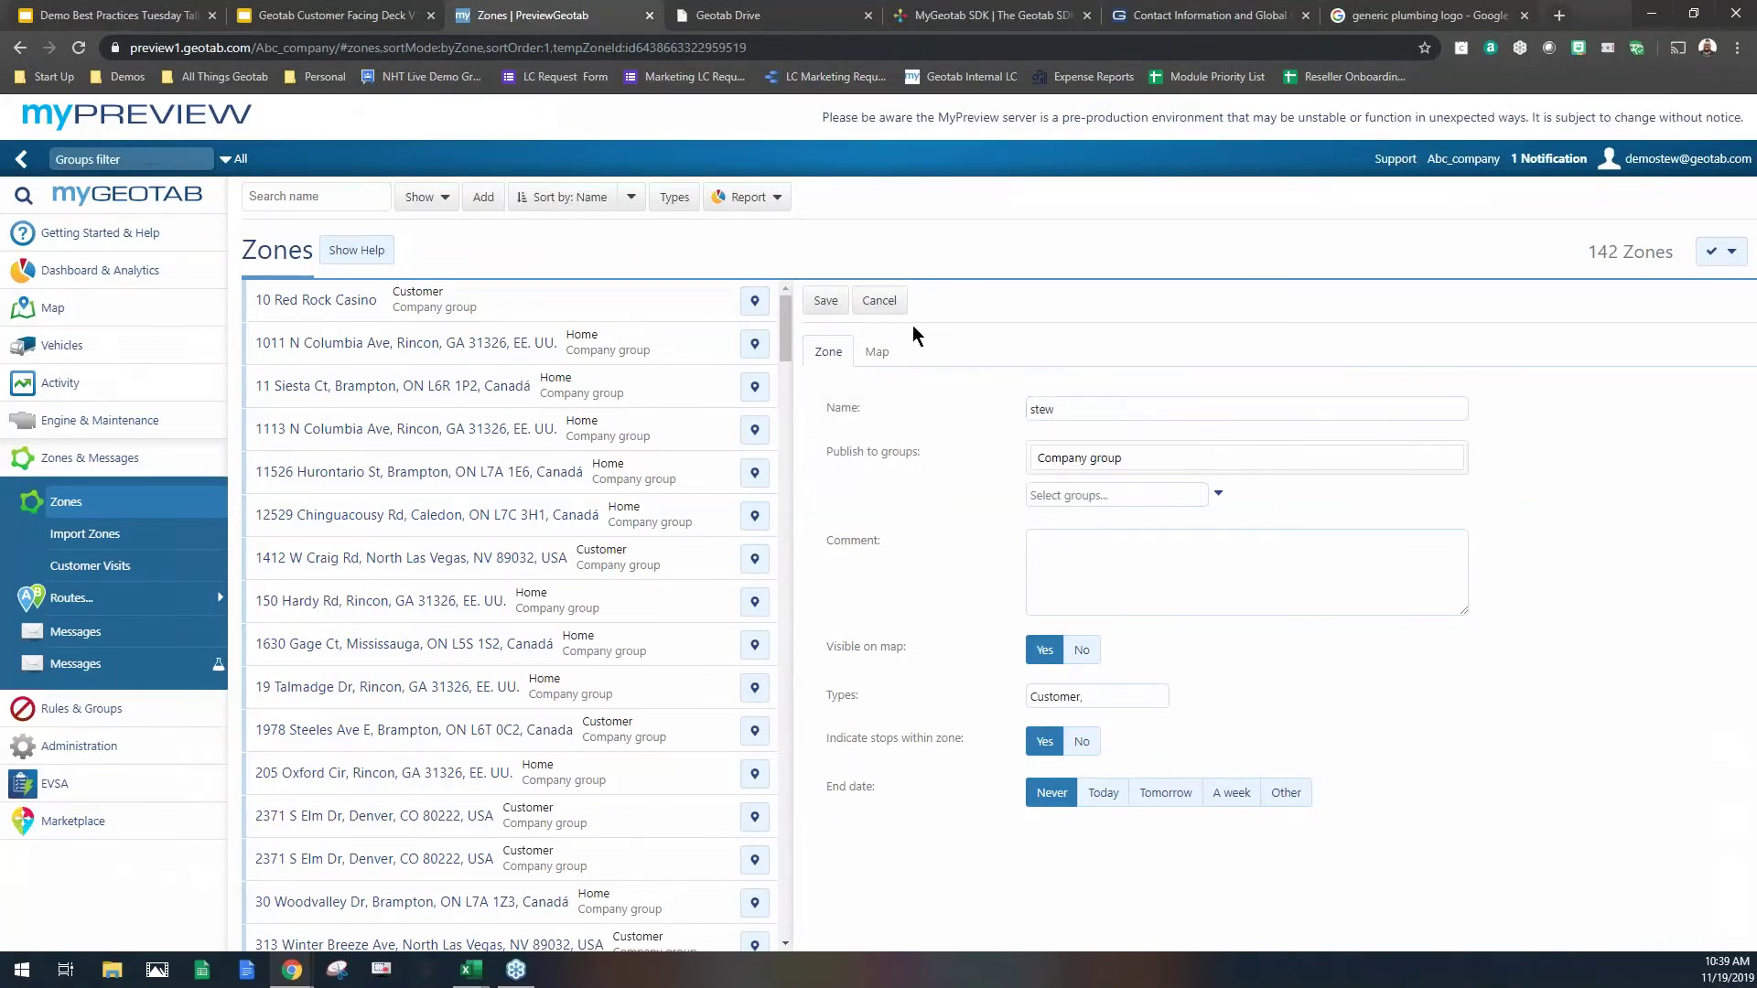
left_click(826, 301)
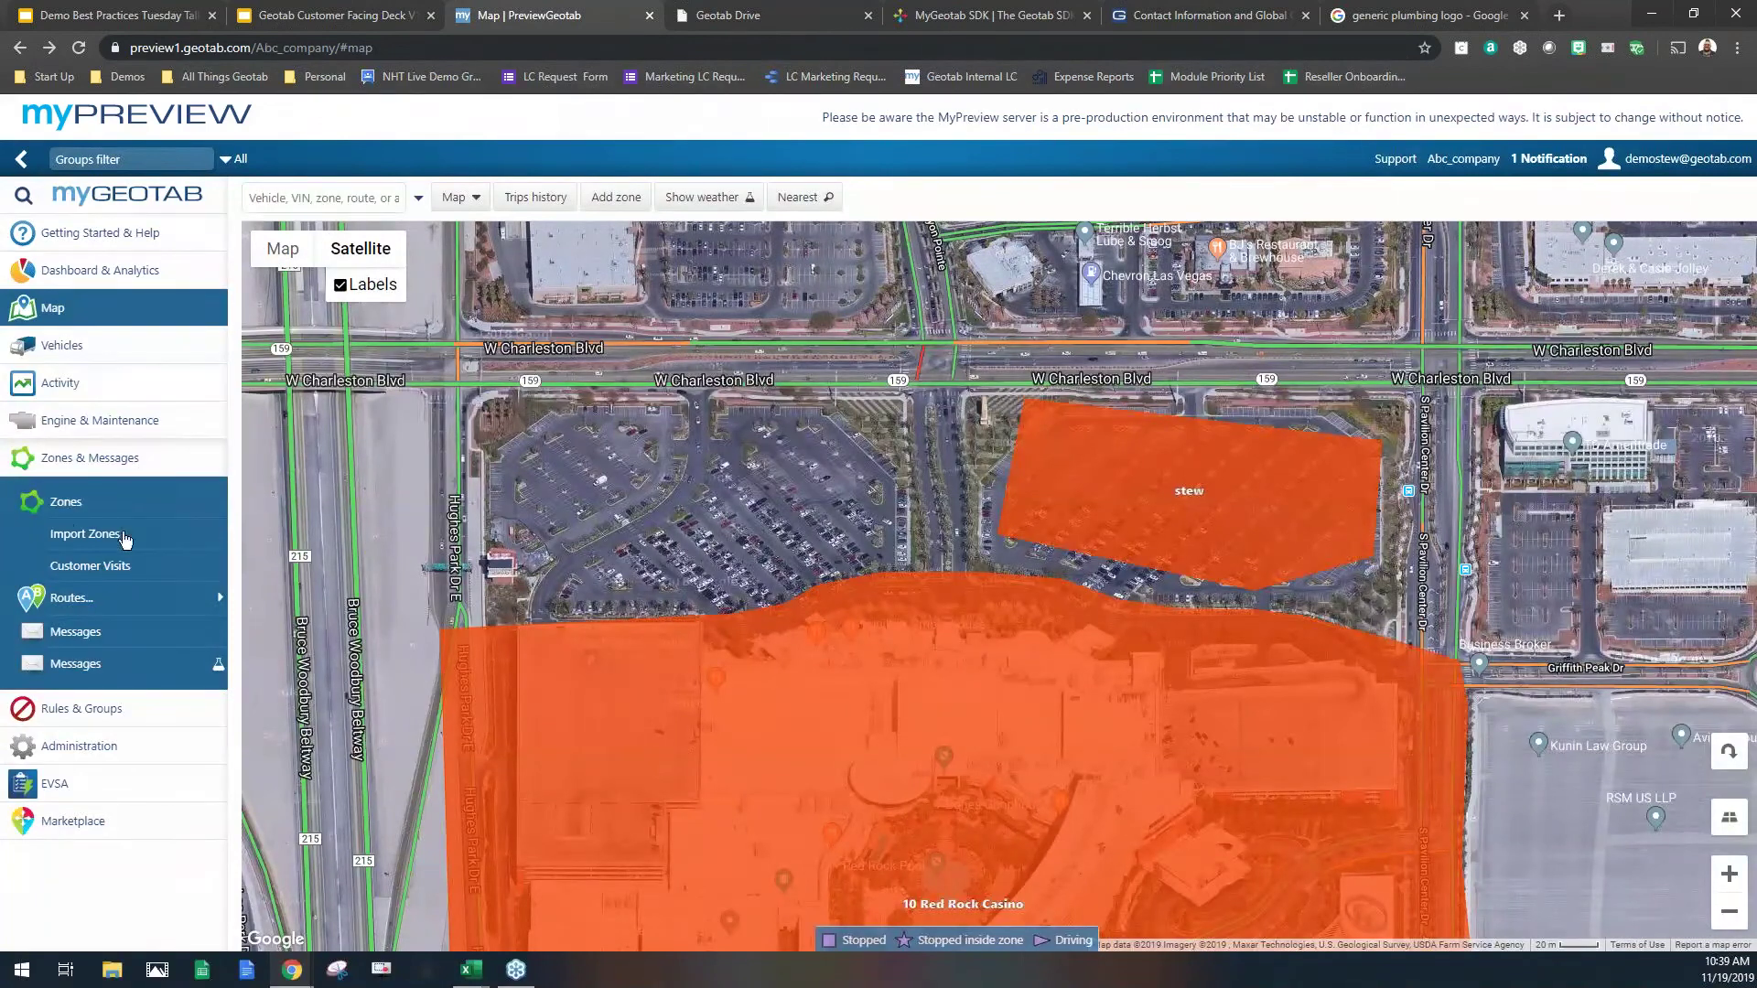
Step: Find the stew zone by searching the zones list, and delete it from the map
left_click(79, 498)
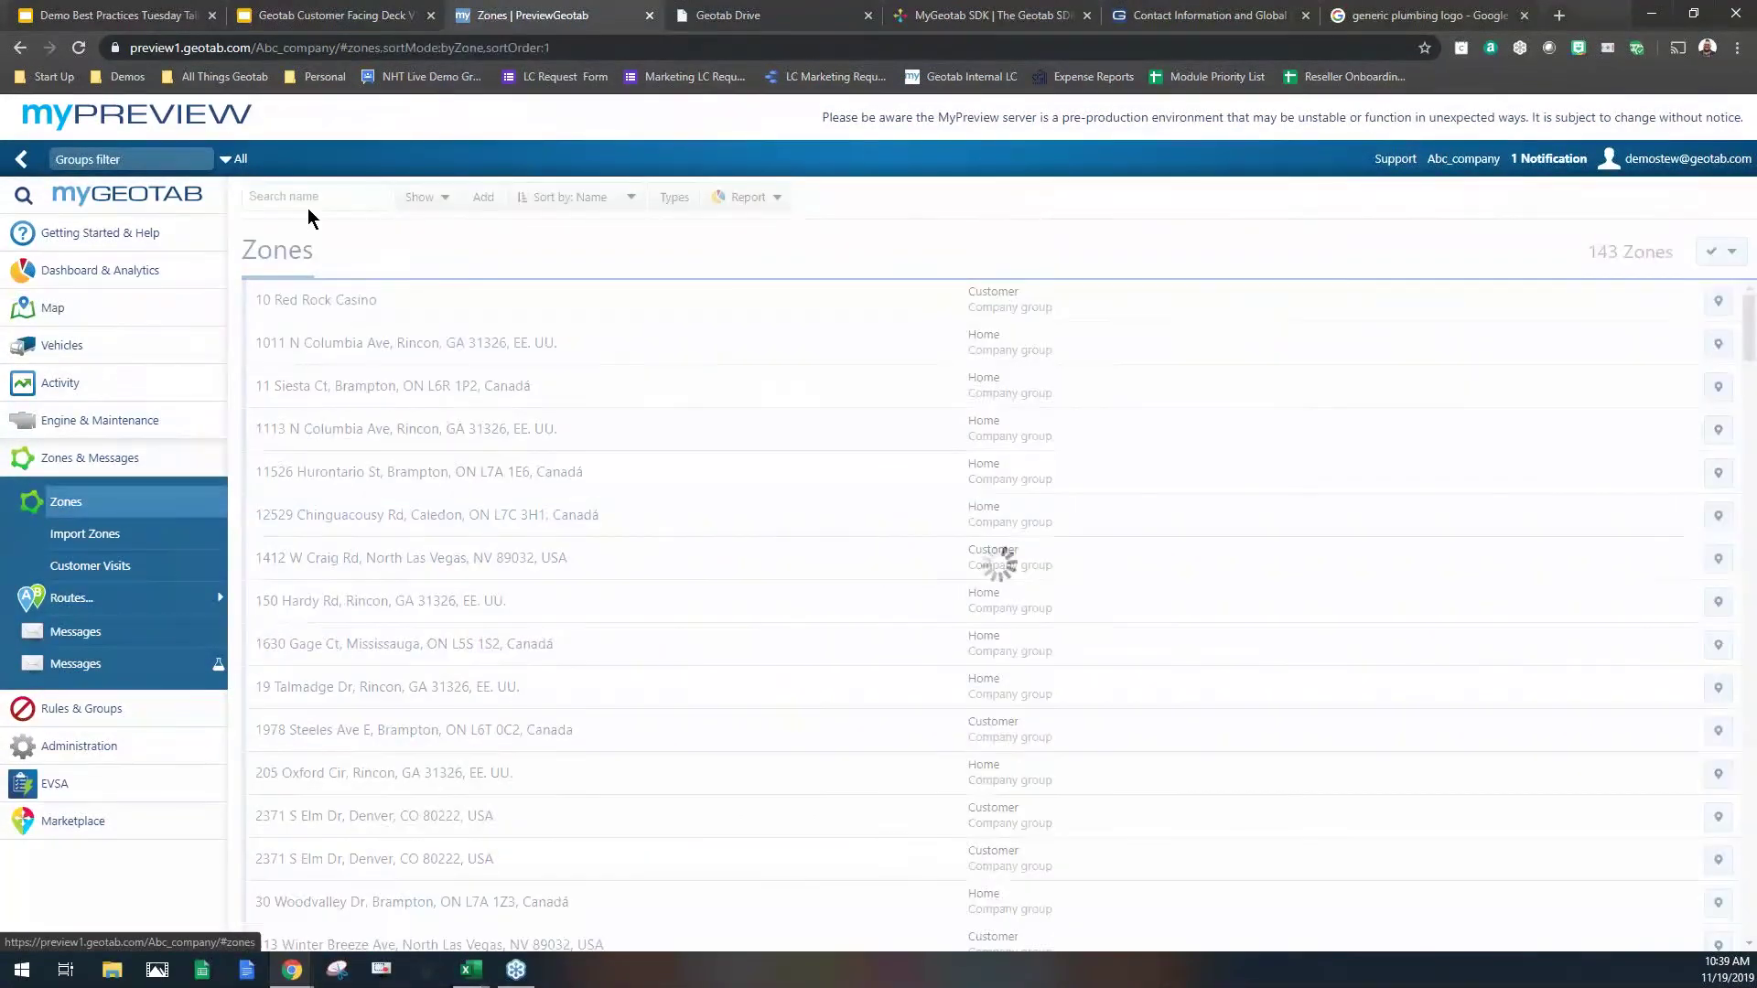
left_click(333, 196)
type("stew")
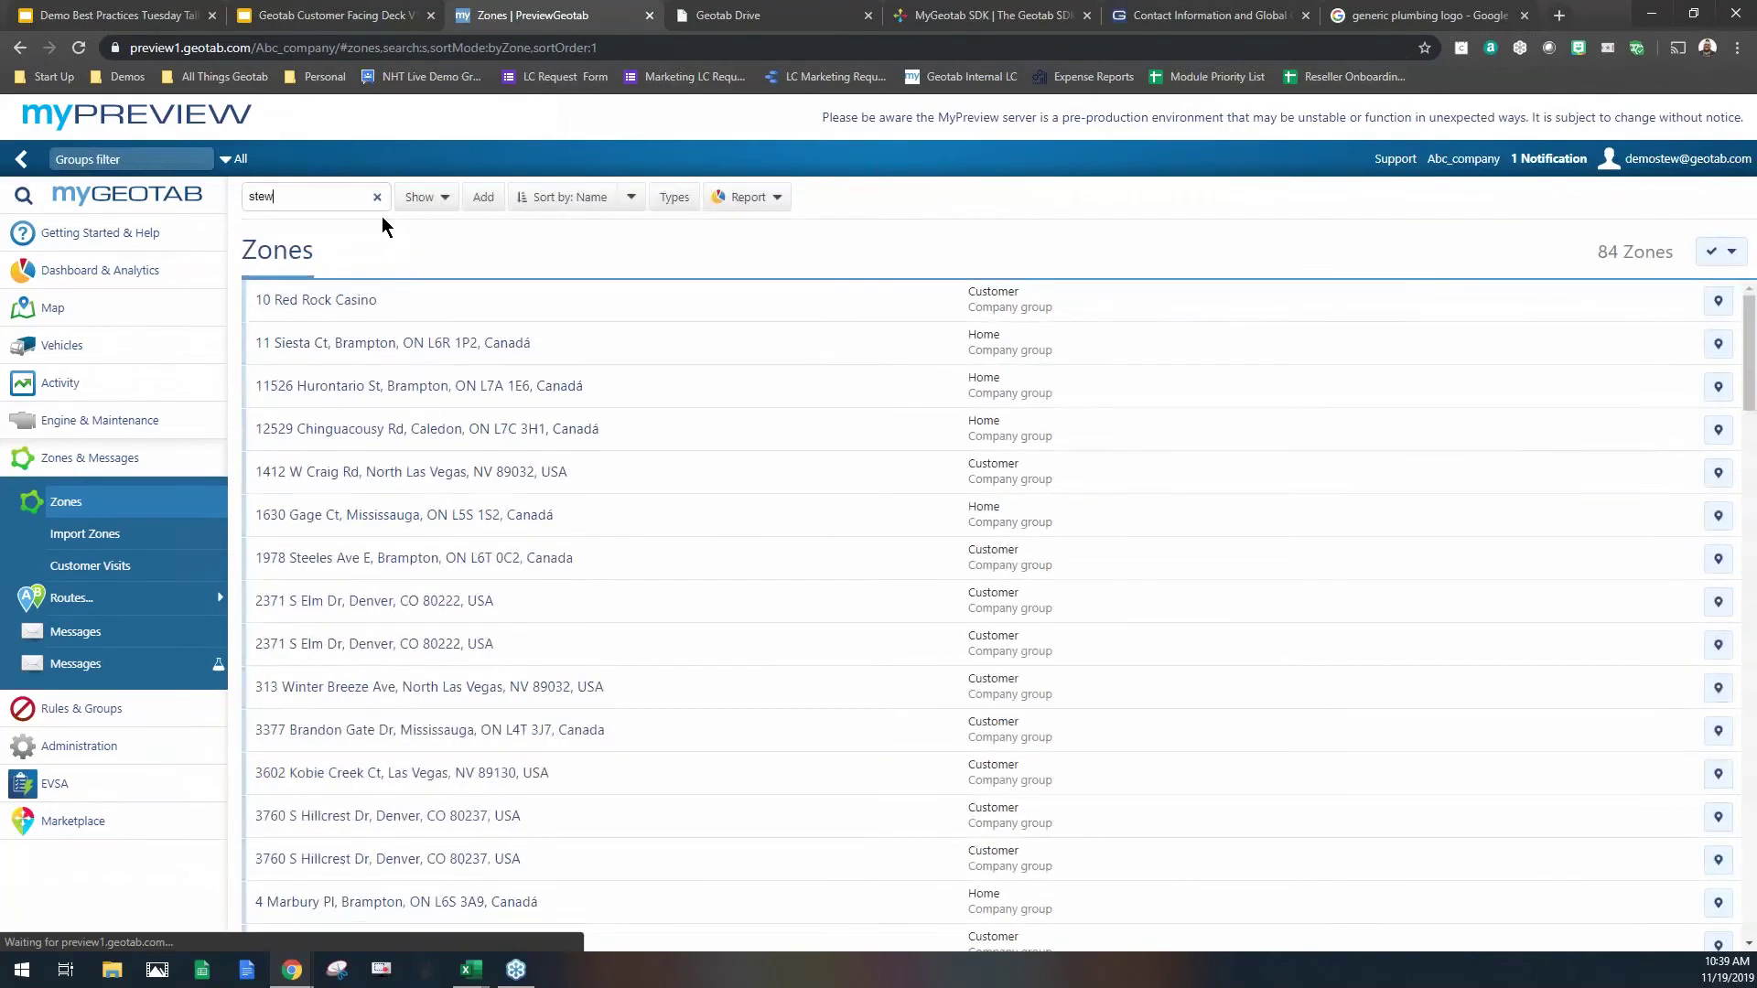
left_click(384, 278)
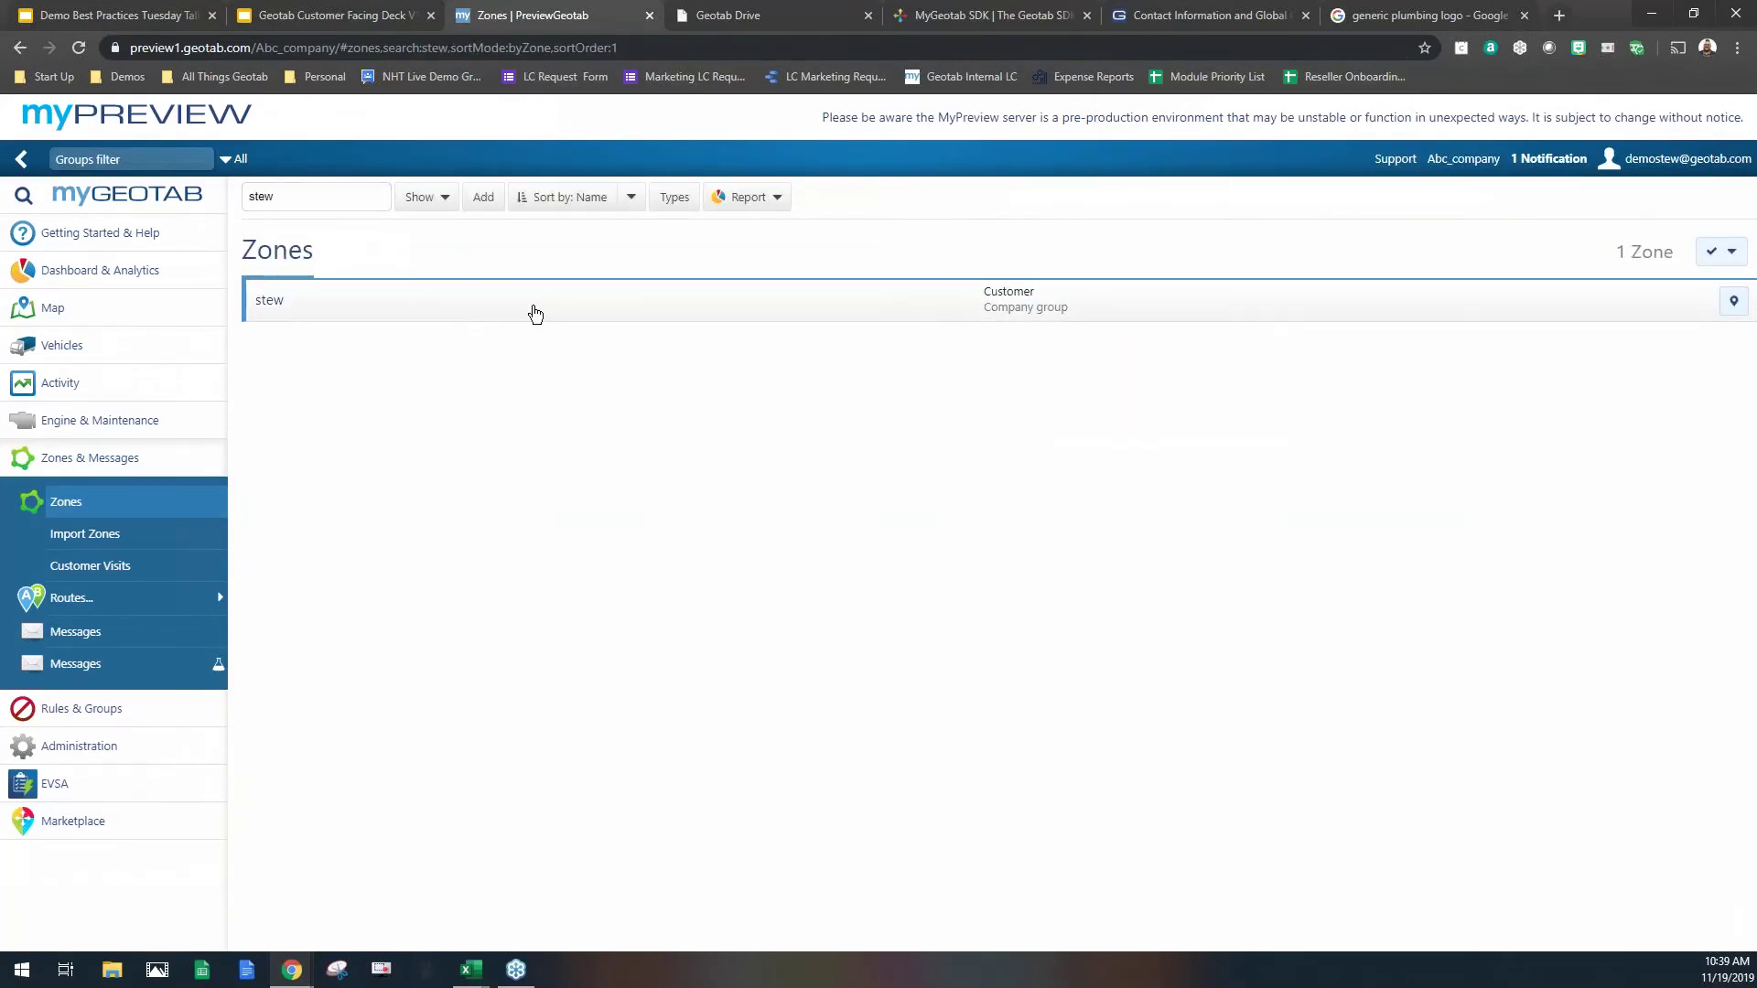
left_click(384, 300)
left_click(1021, 312)
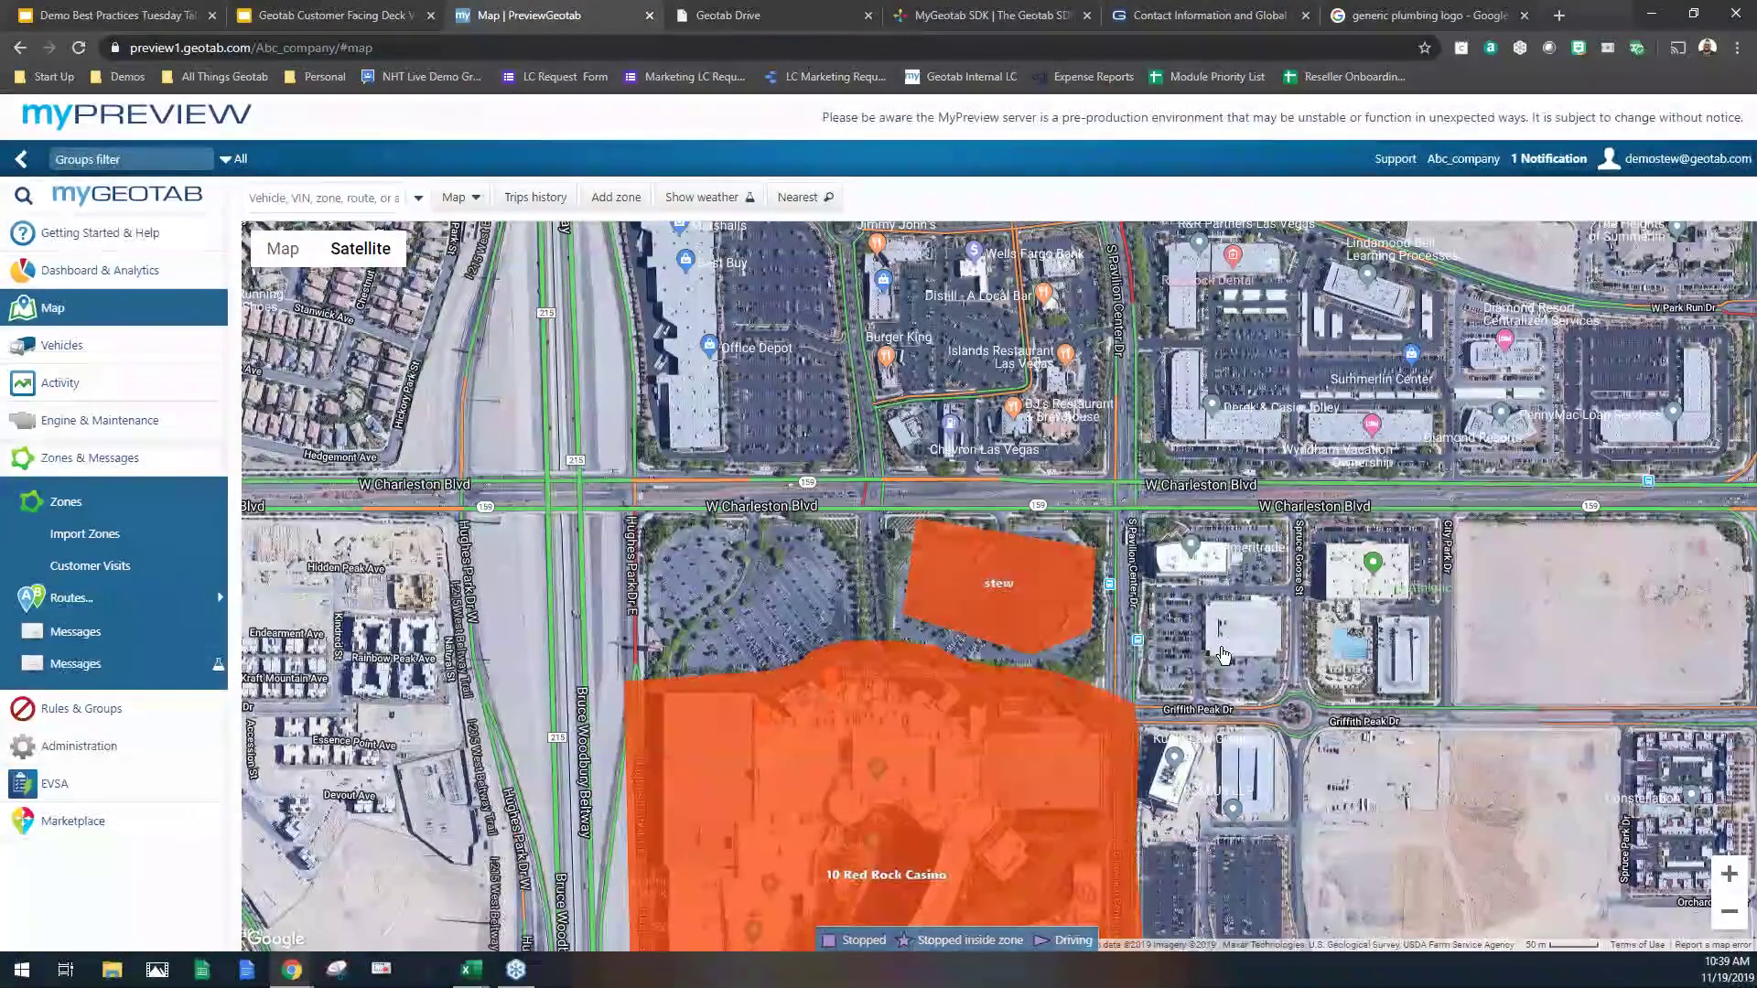
right_click(1052, 619)
left_click(1184, 723)
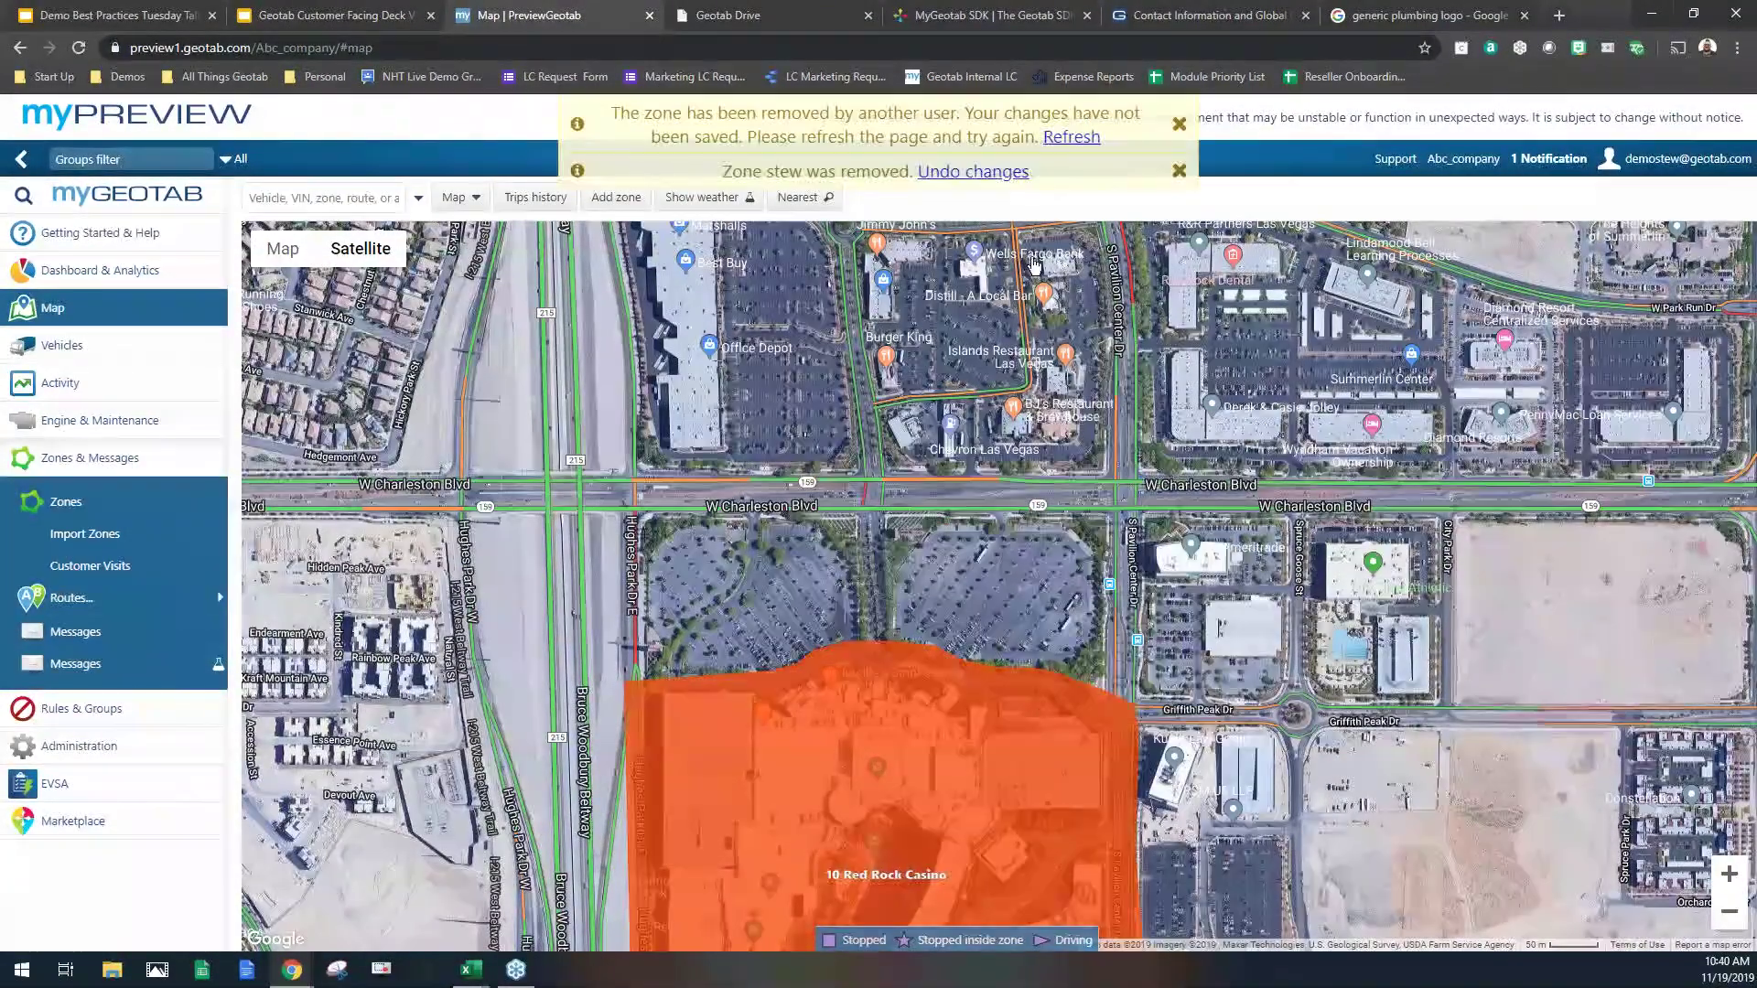
Step: Show the Customer Visits report for all vehicles and review its date period and display options
left_click(141, 578)
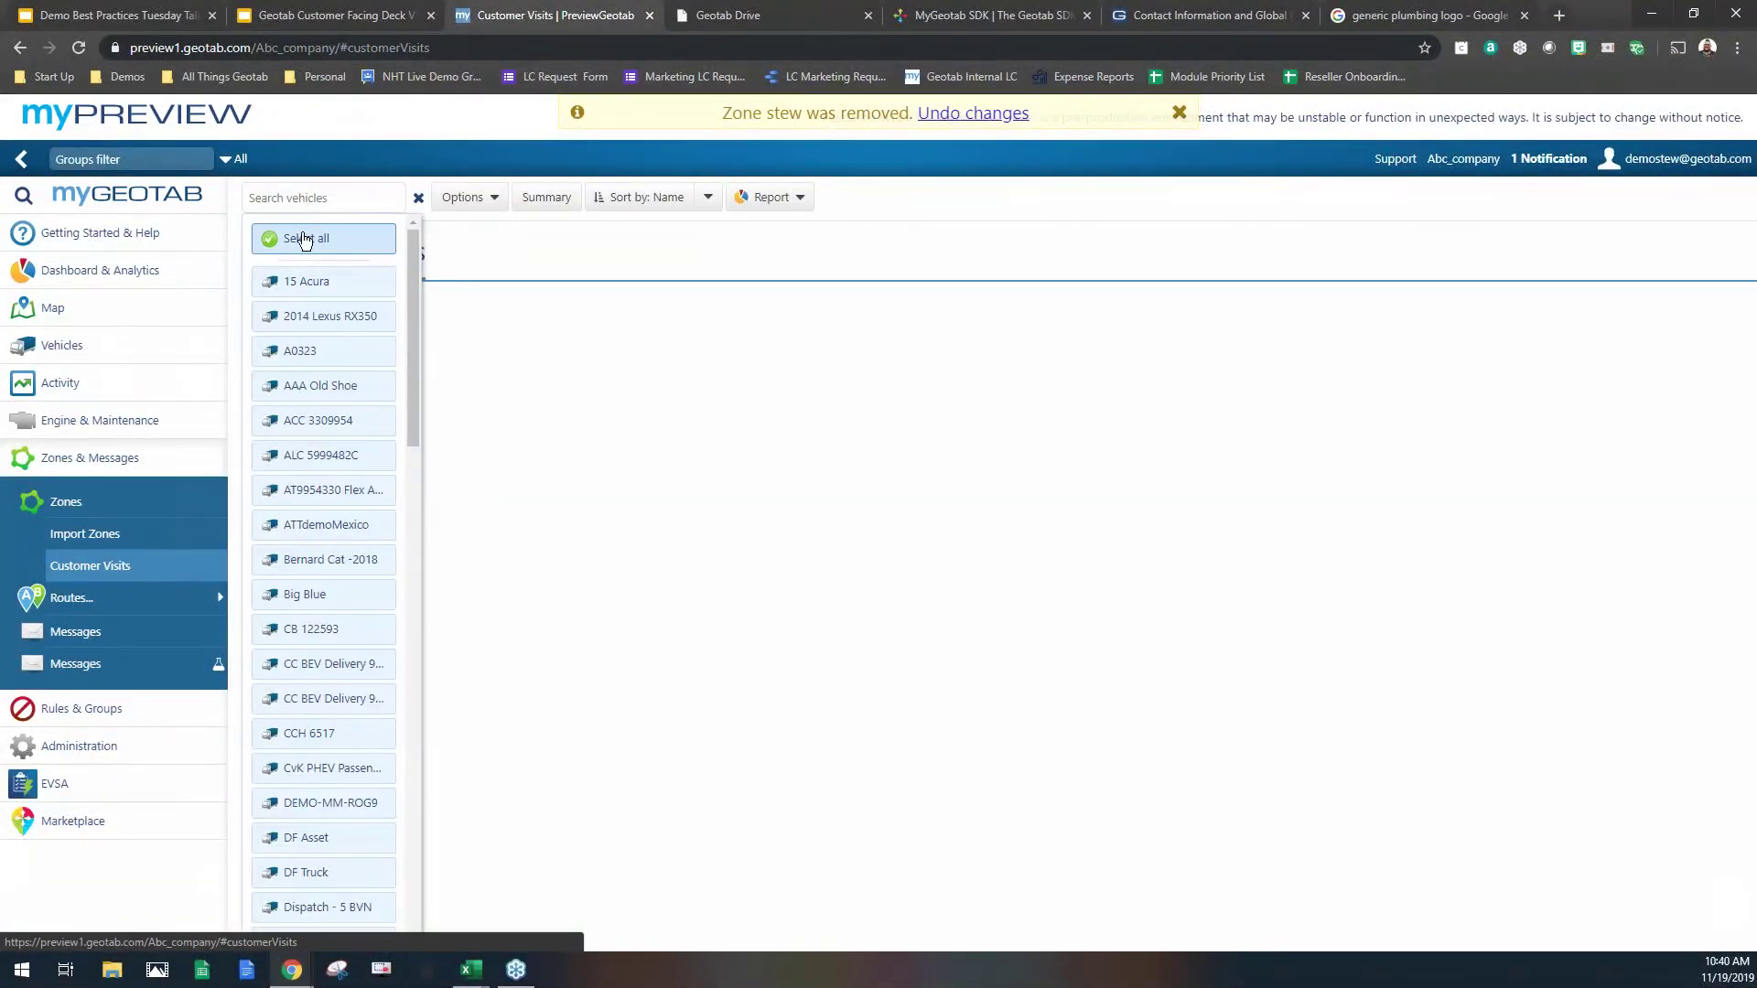
left_click(304, 239)
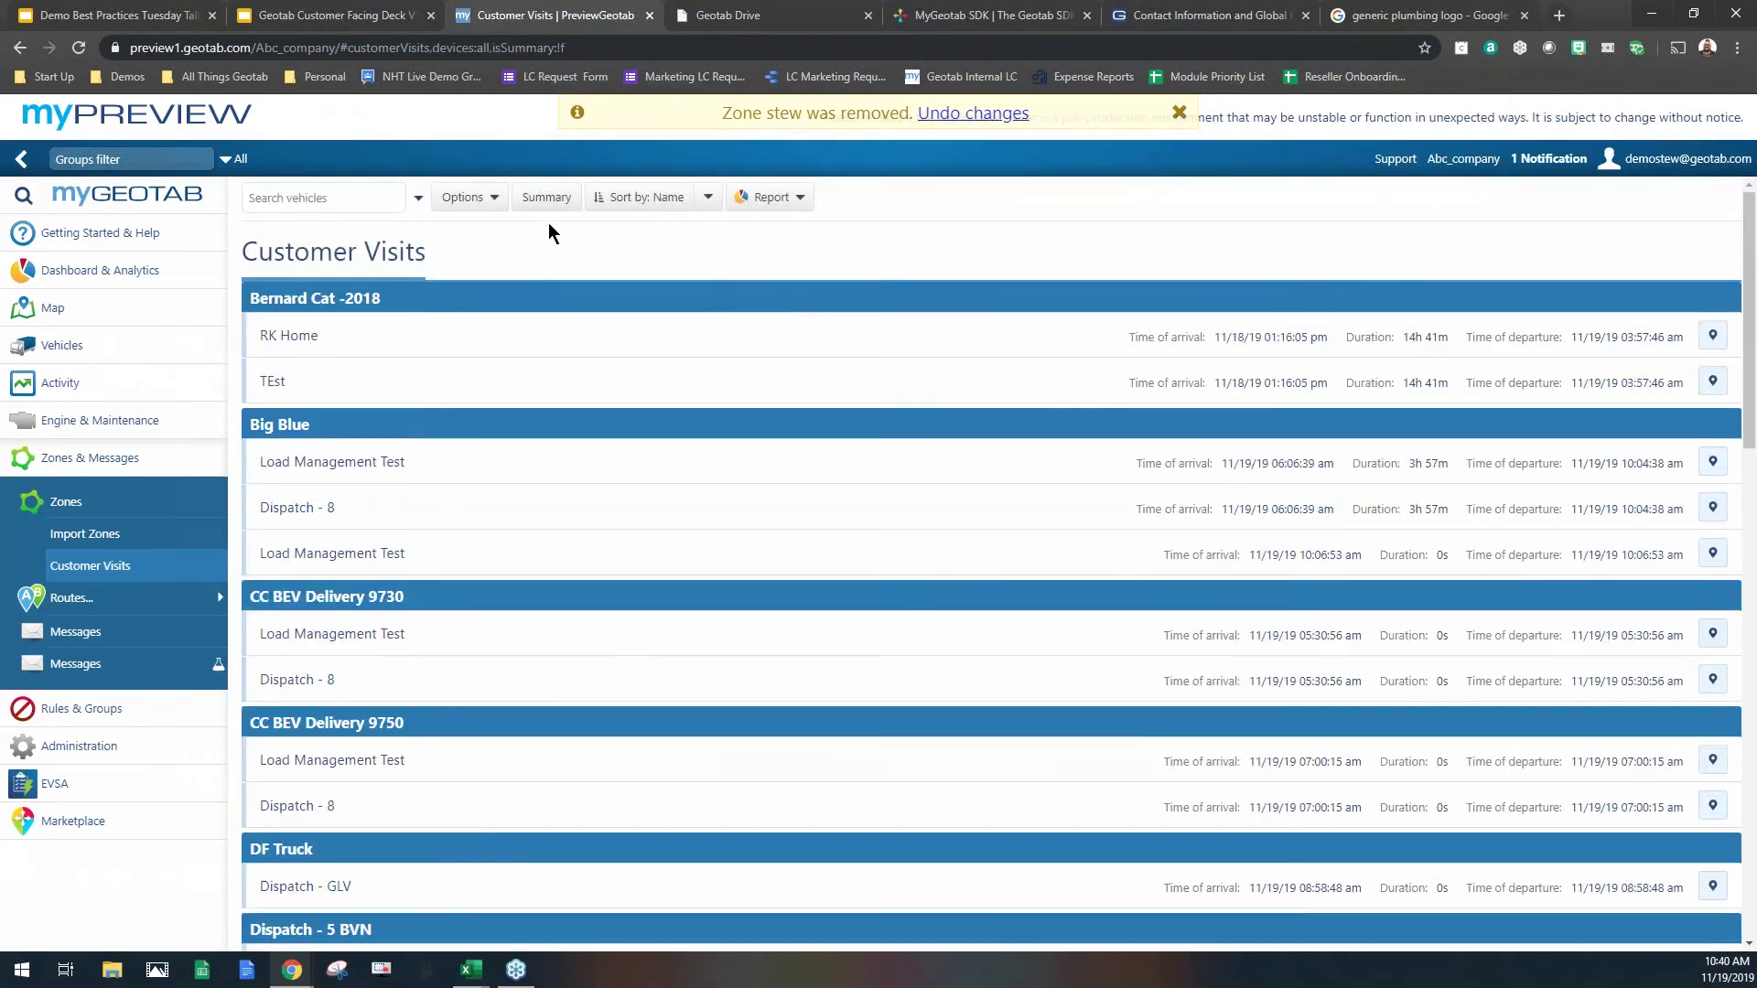
left_click(495, 201)
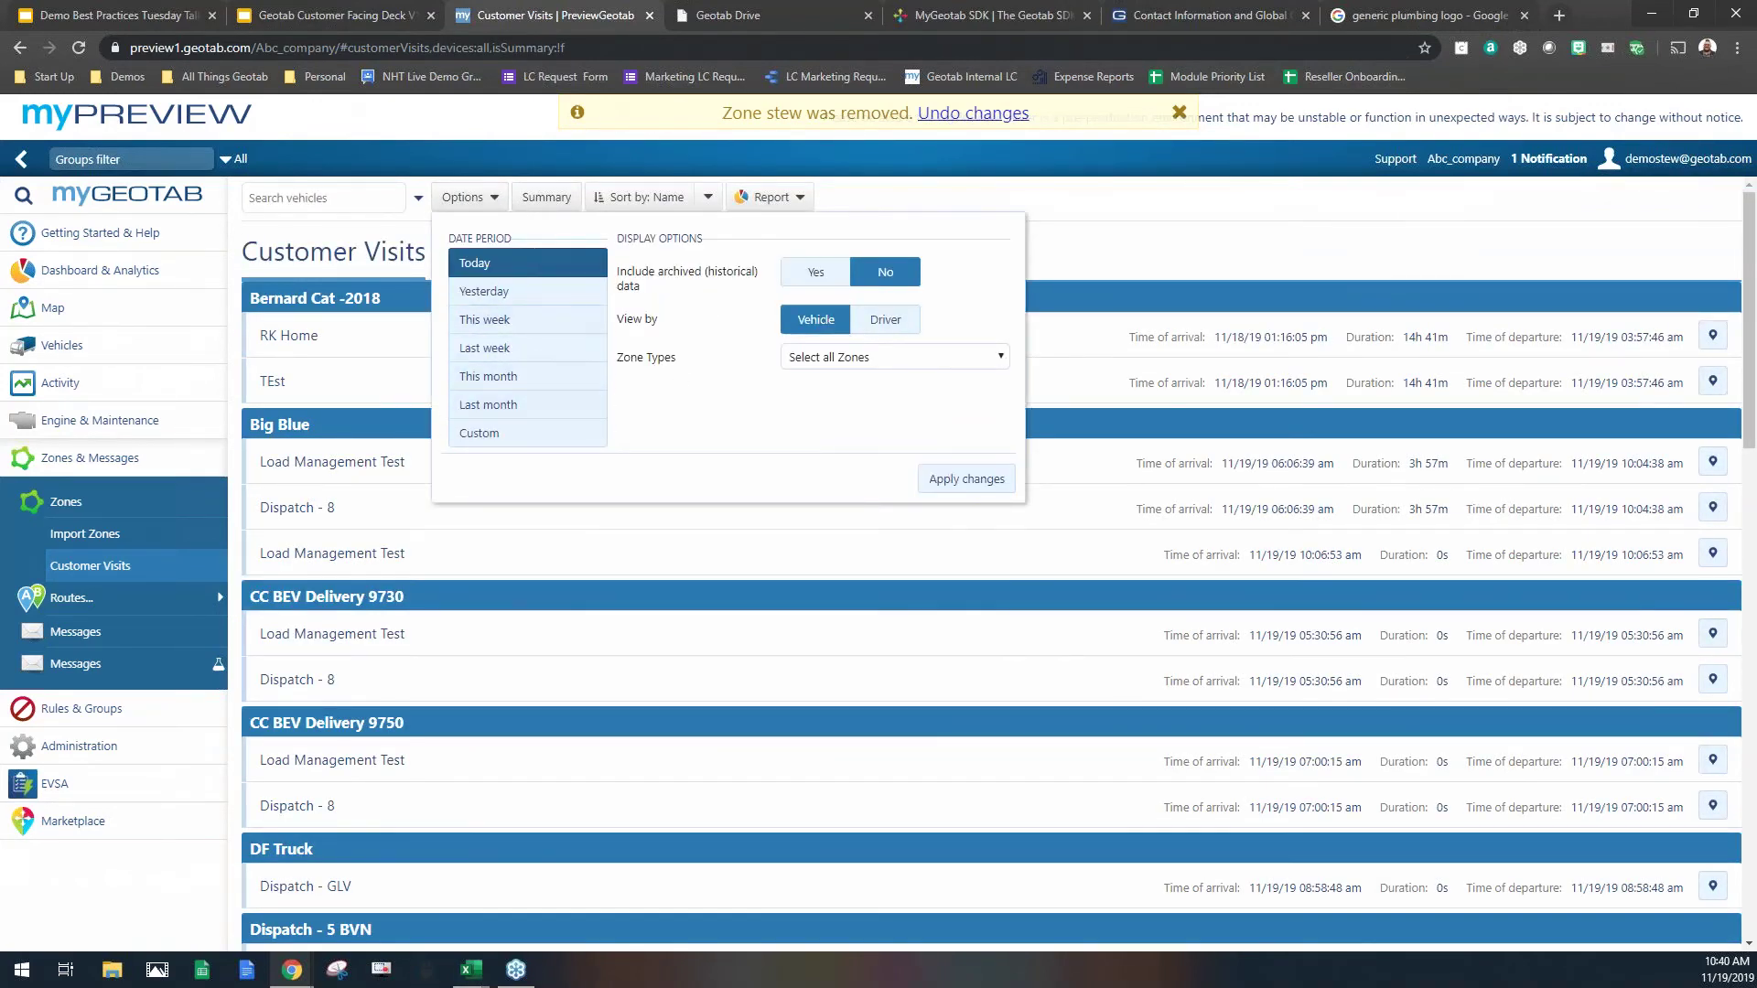
left_click(1101, 255)
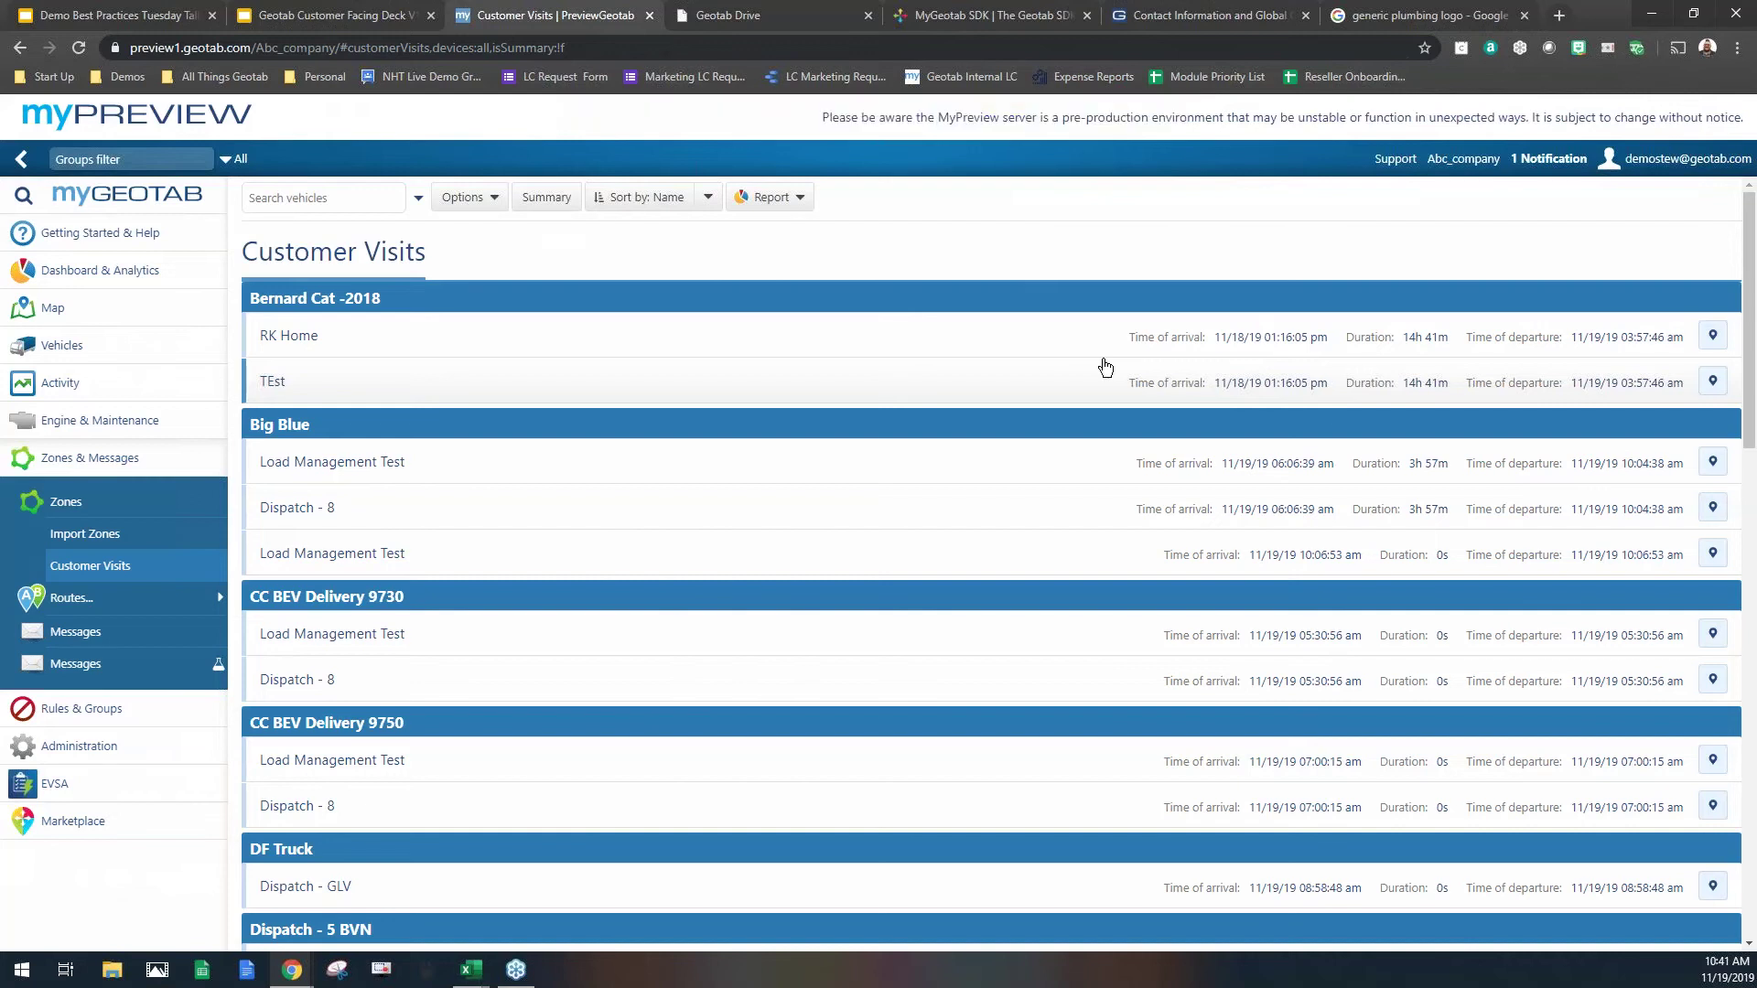
Step: Run the Fuel and EV Energy Usage report for all vehicles with the date period set to This month
left_click(115, 428)
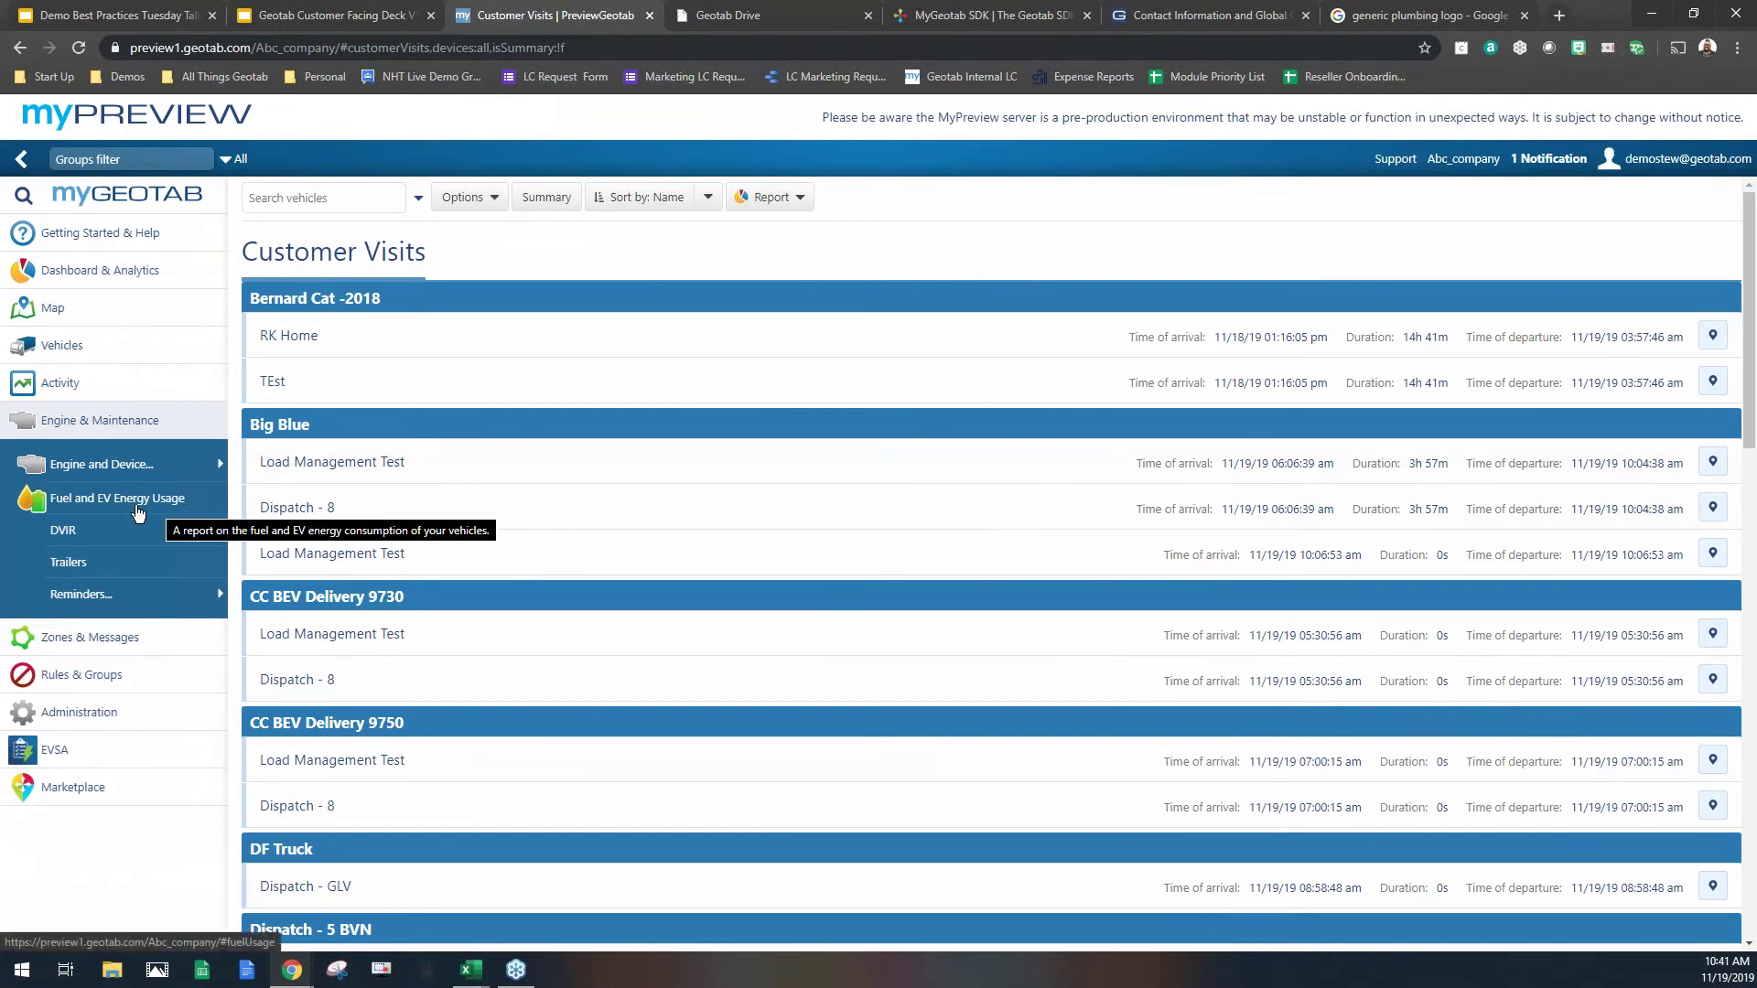
left_click(132, 507)
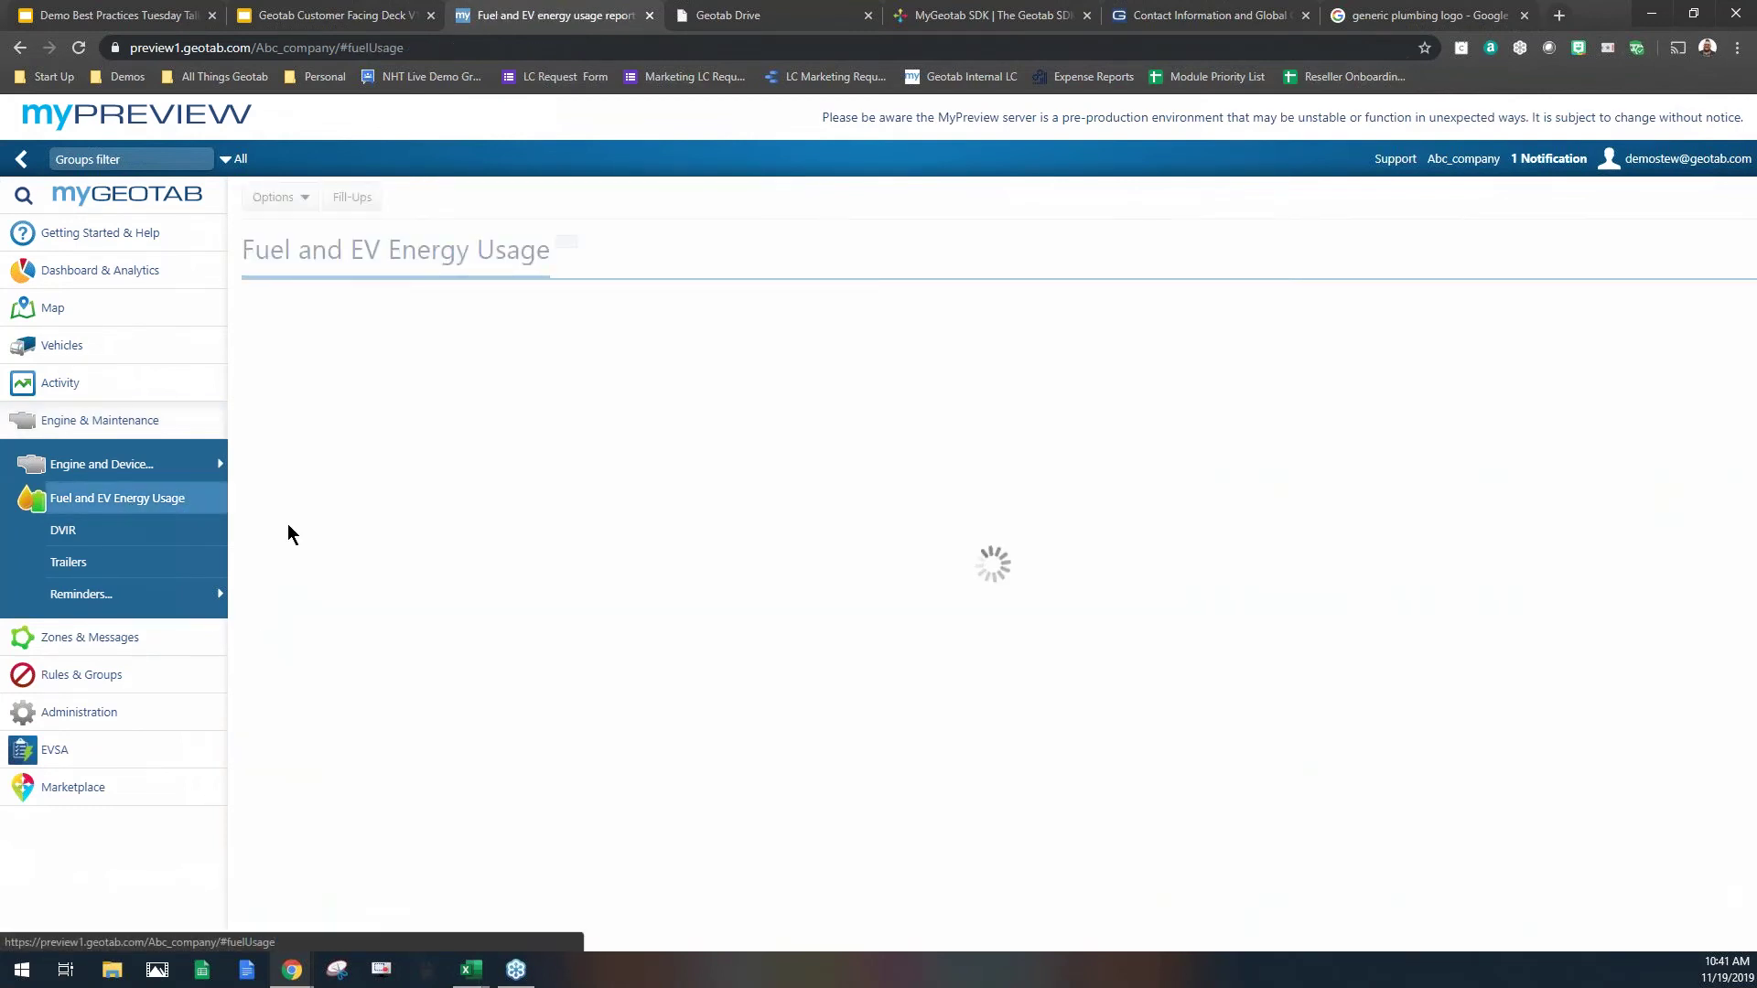
left_click(348, 297)
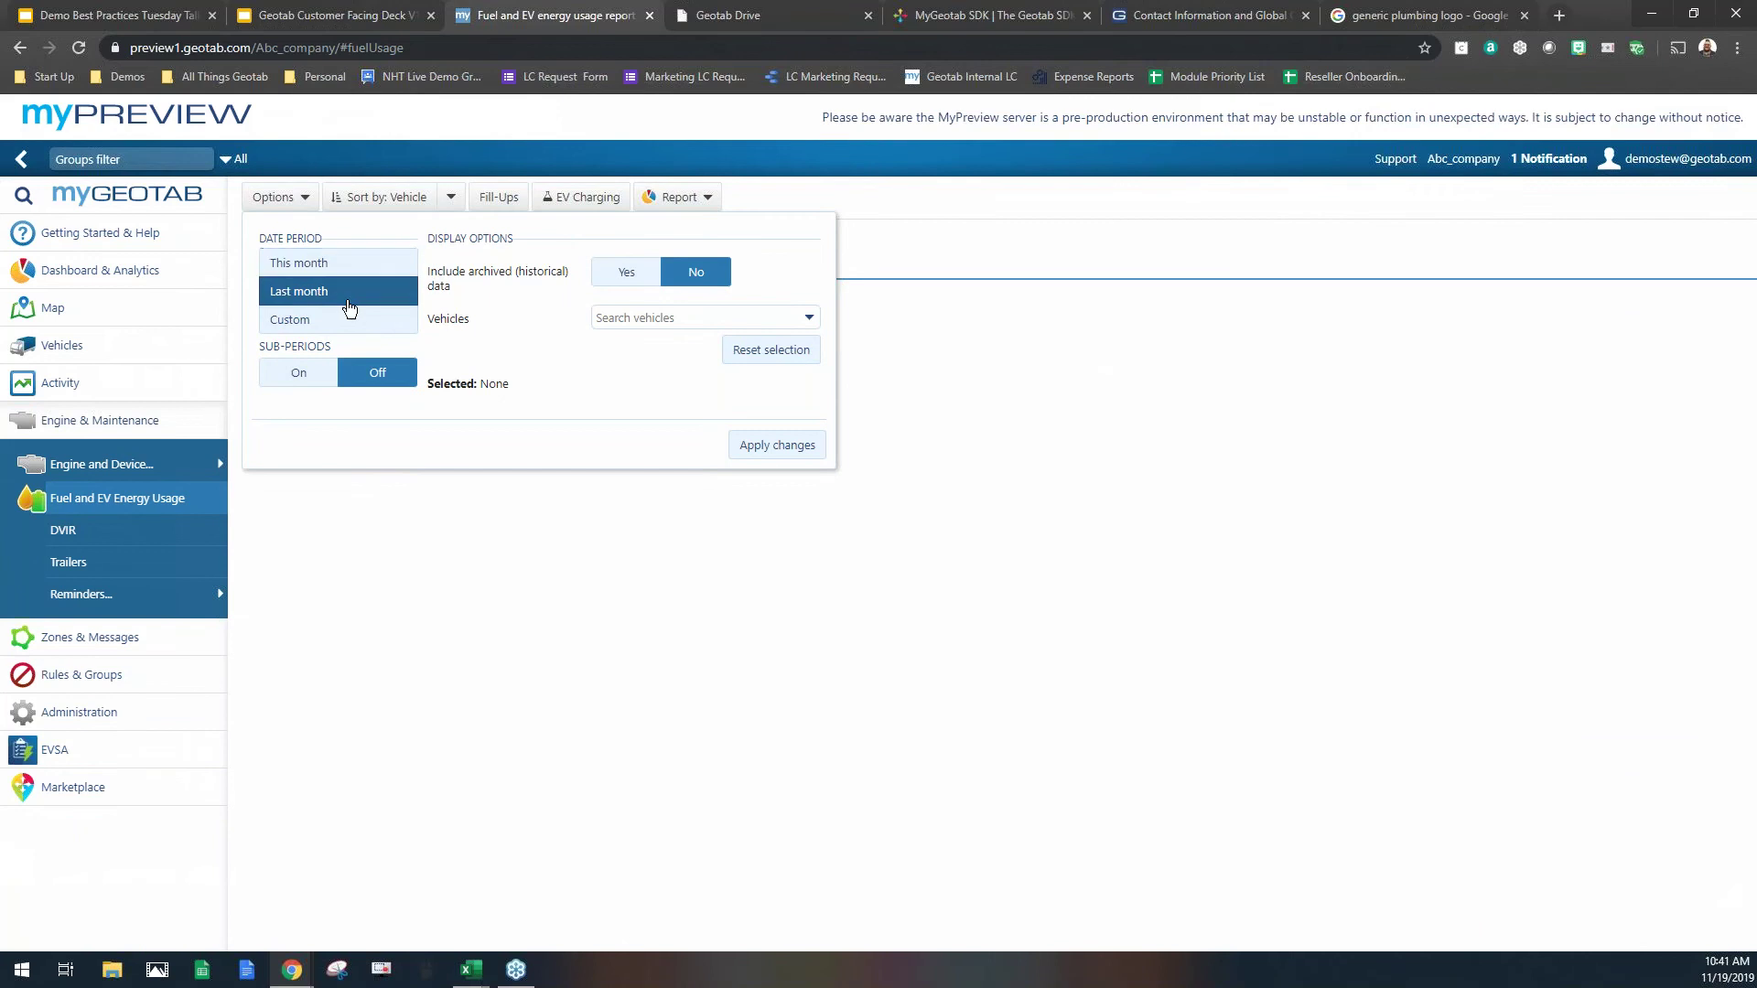
left_click(807, 317)
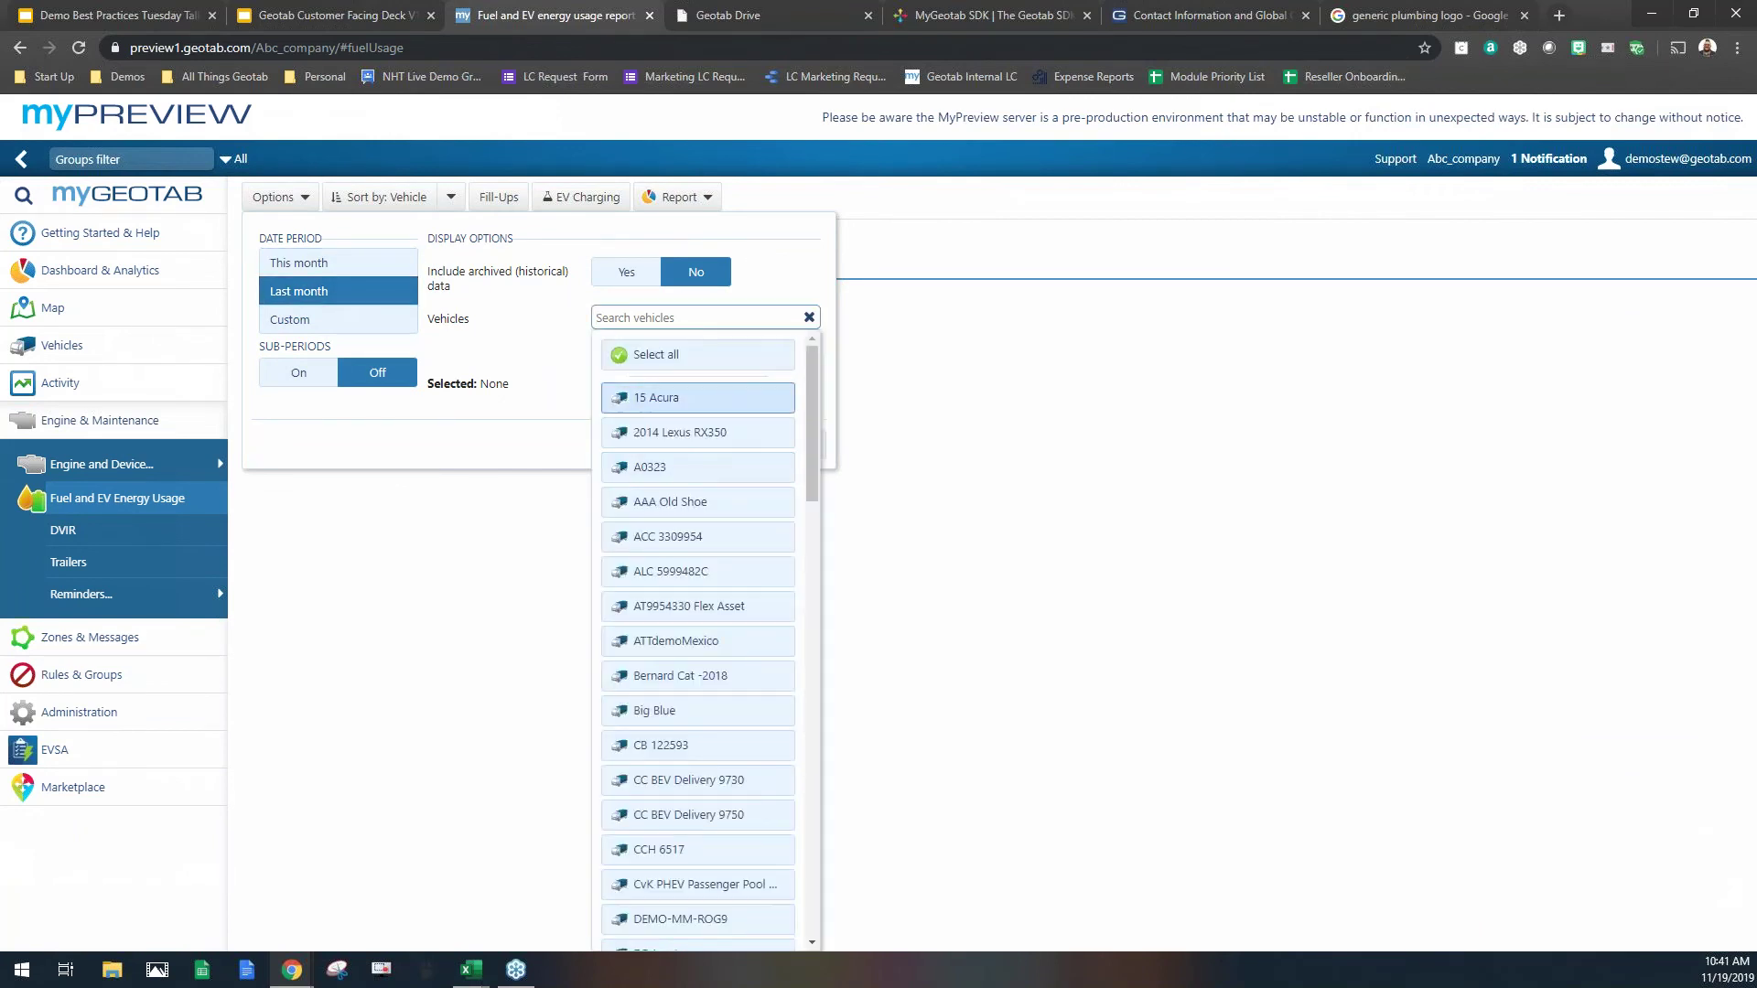
left_click(627, 361)
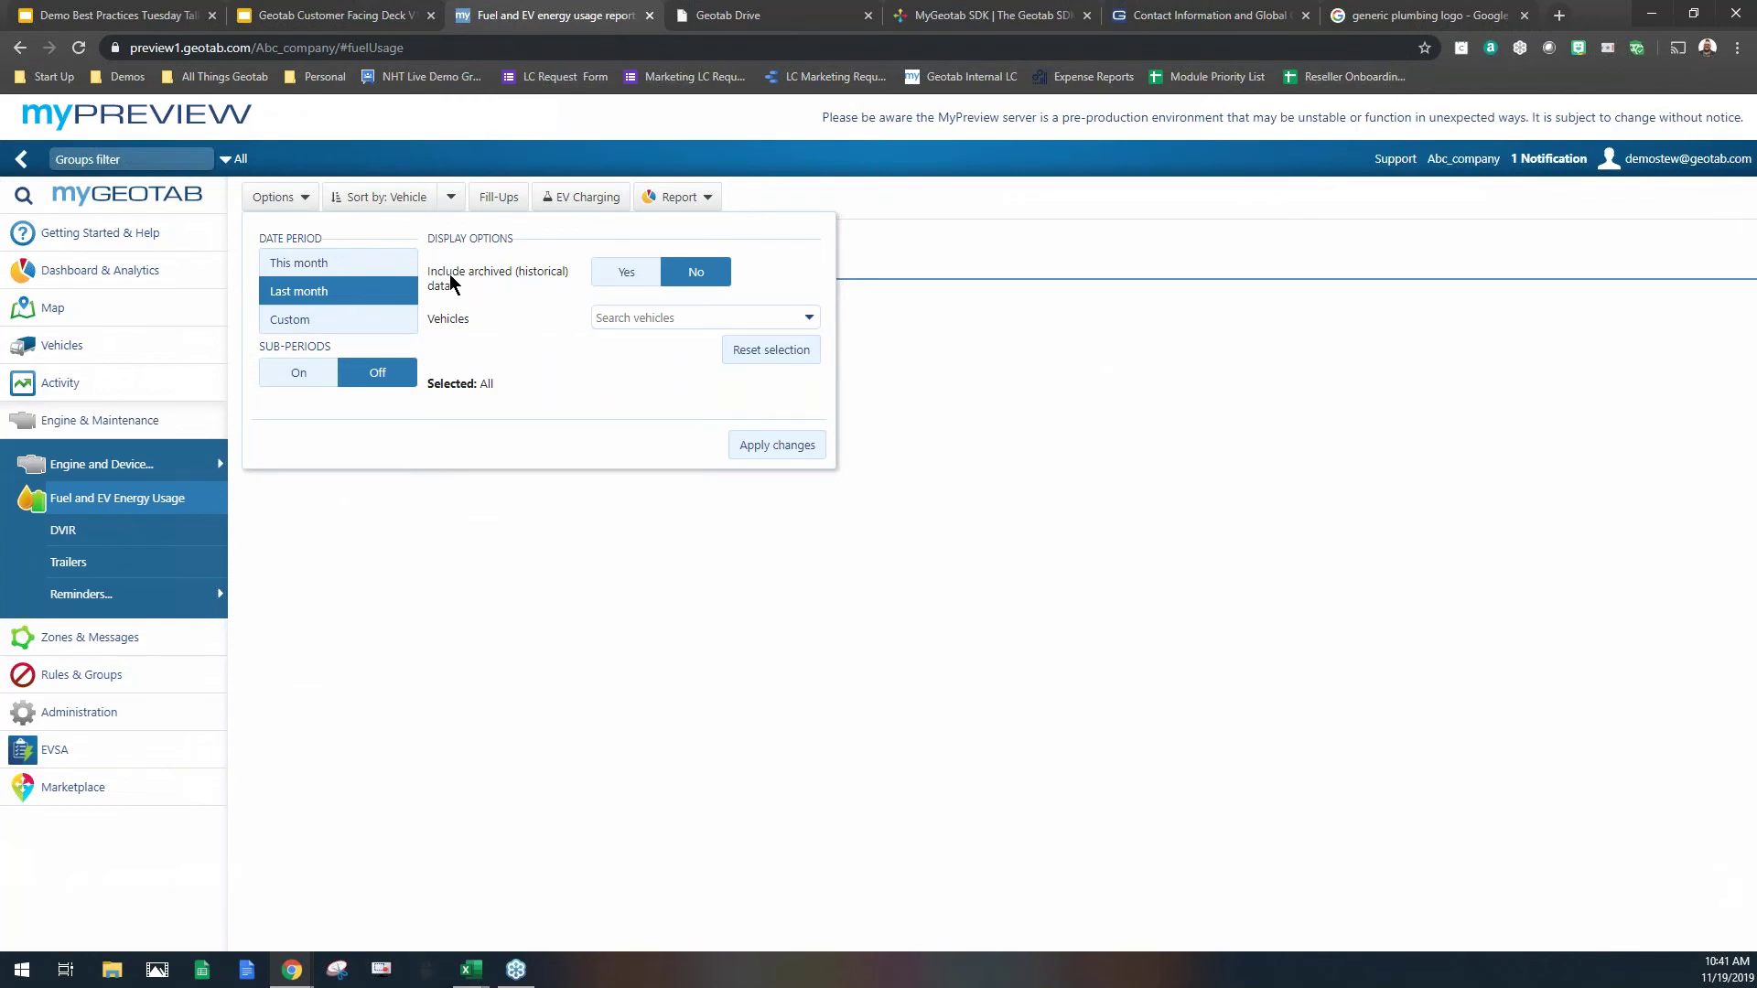
left_click(408, 265)
left_click(792, 455)
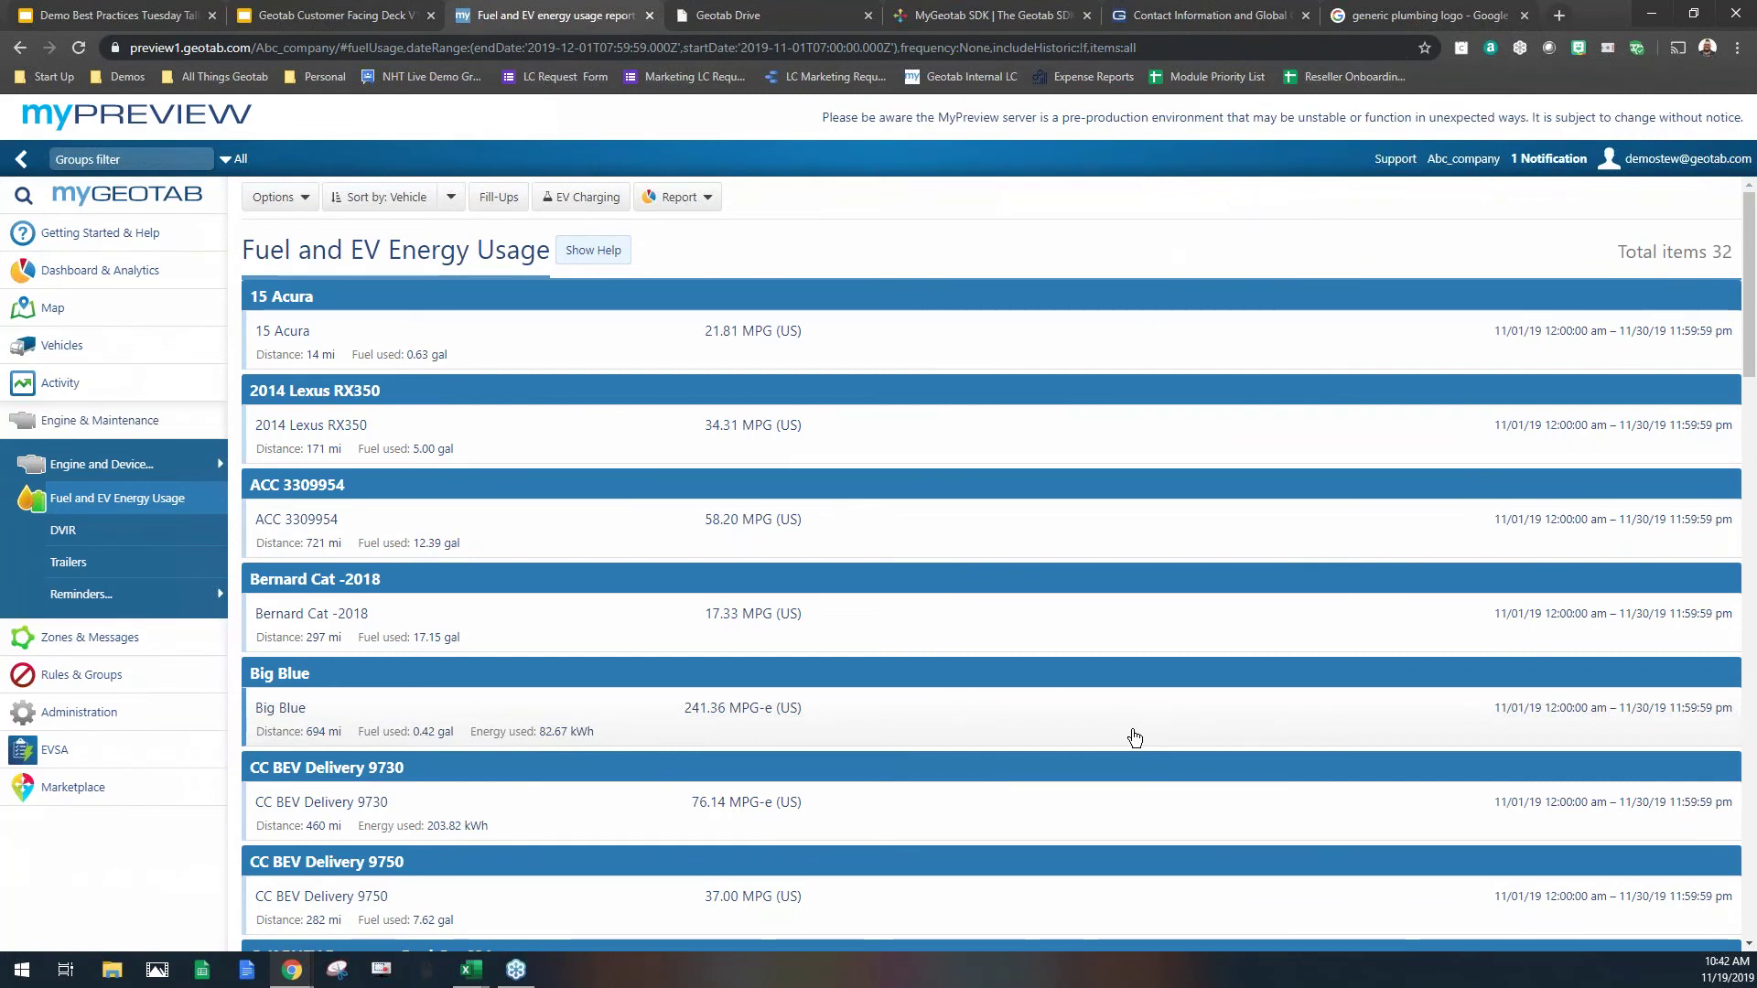
Step: View the fill-ups of vehicle ACC 3309954 from the fuel usage report
left_click(741, 708)
left_click(831, 533)
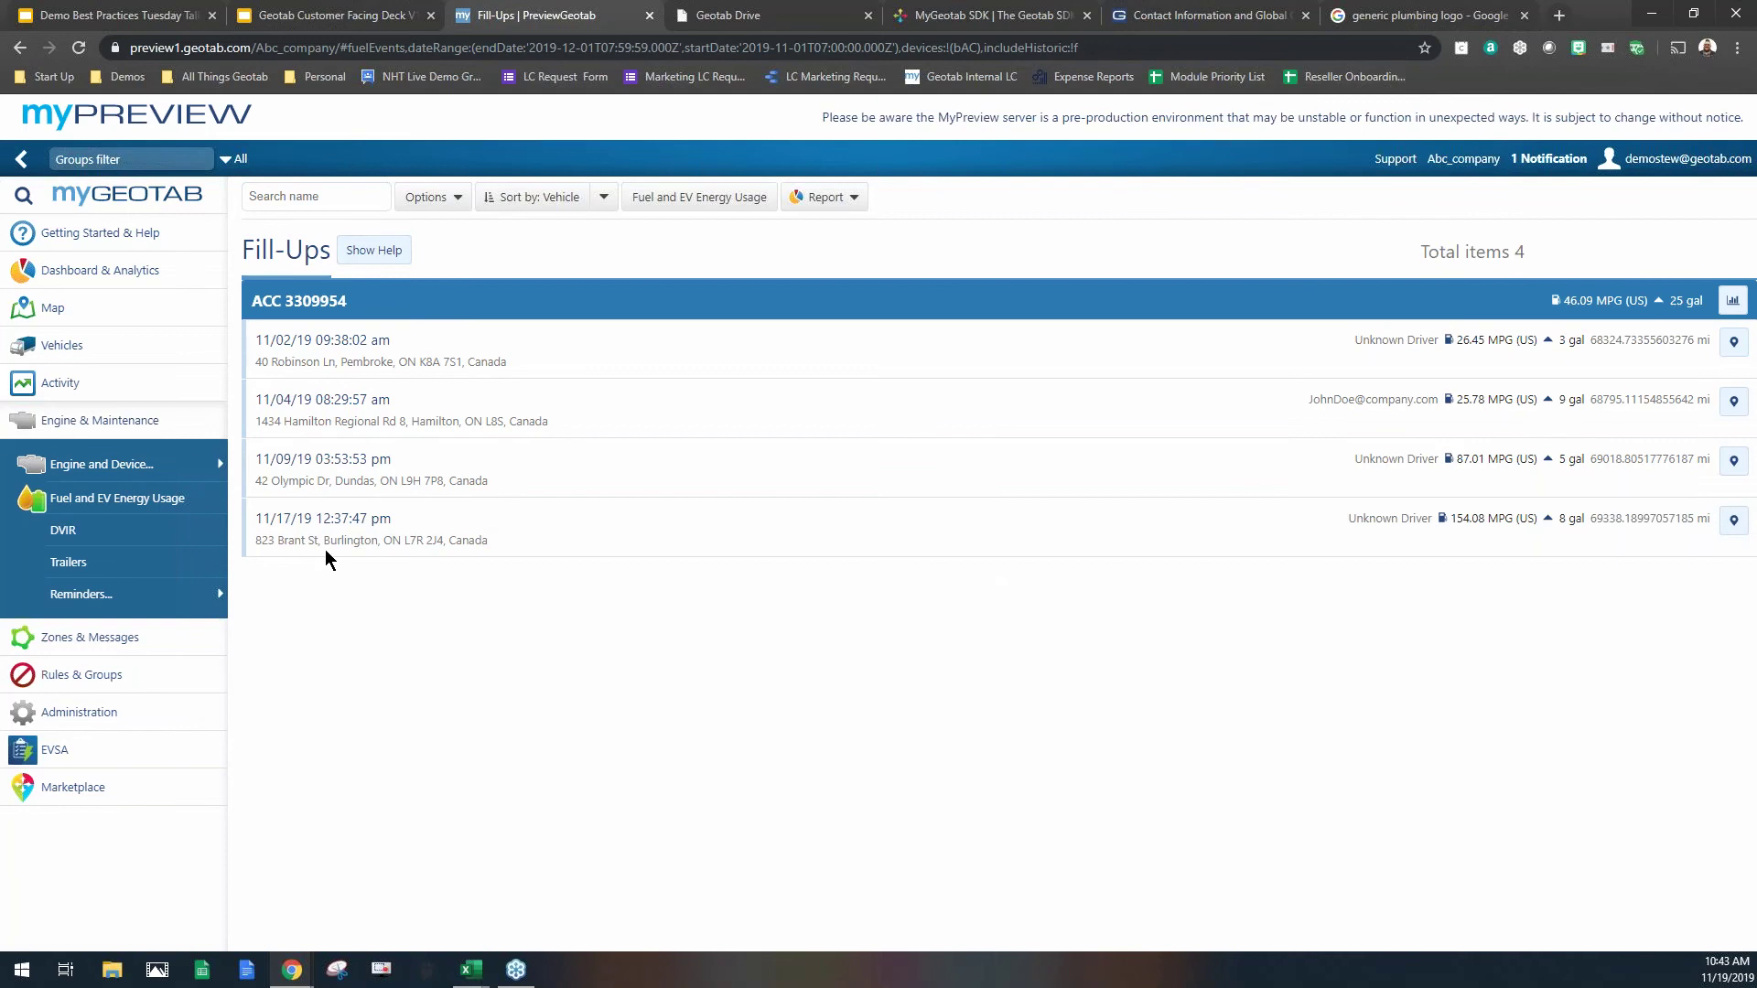
left_click(138, 464)
Step: View the reseller's support contact page in the Getting Started & Help section
left_click(188, 240)
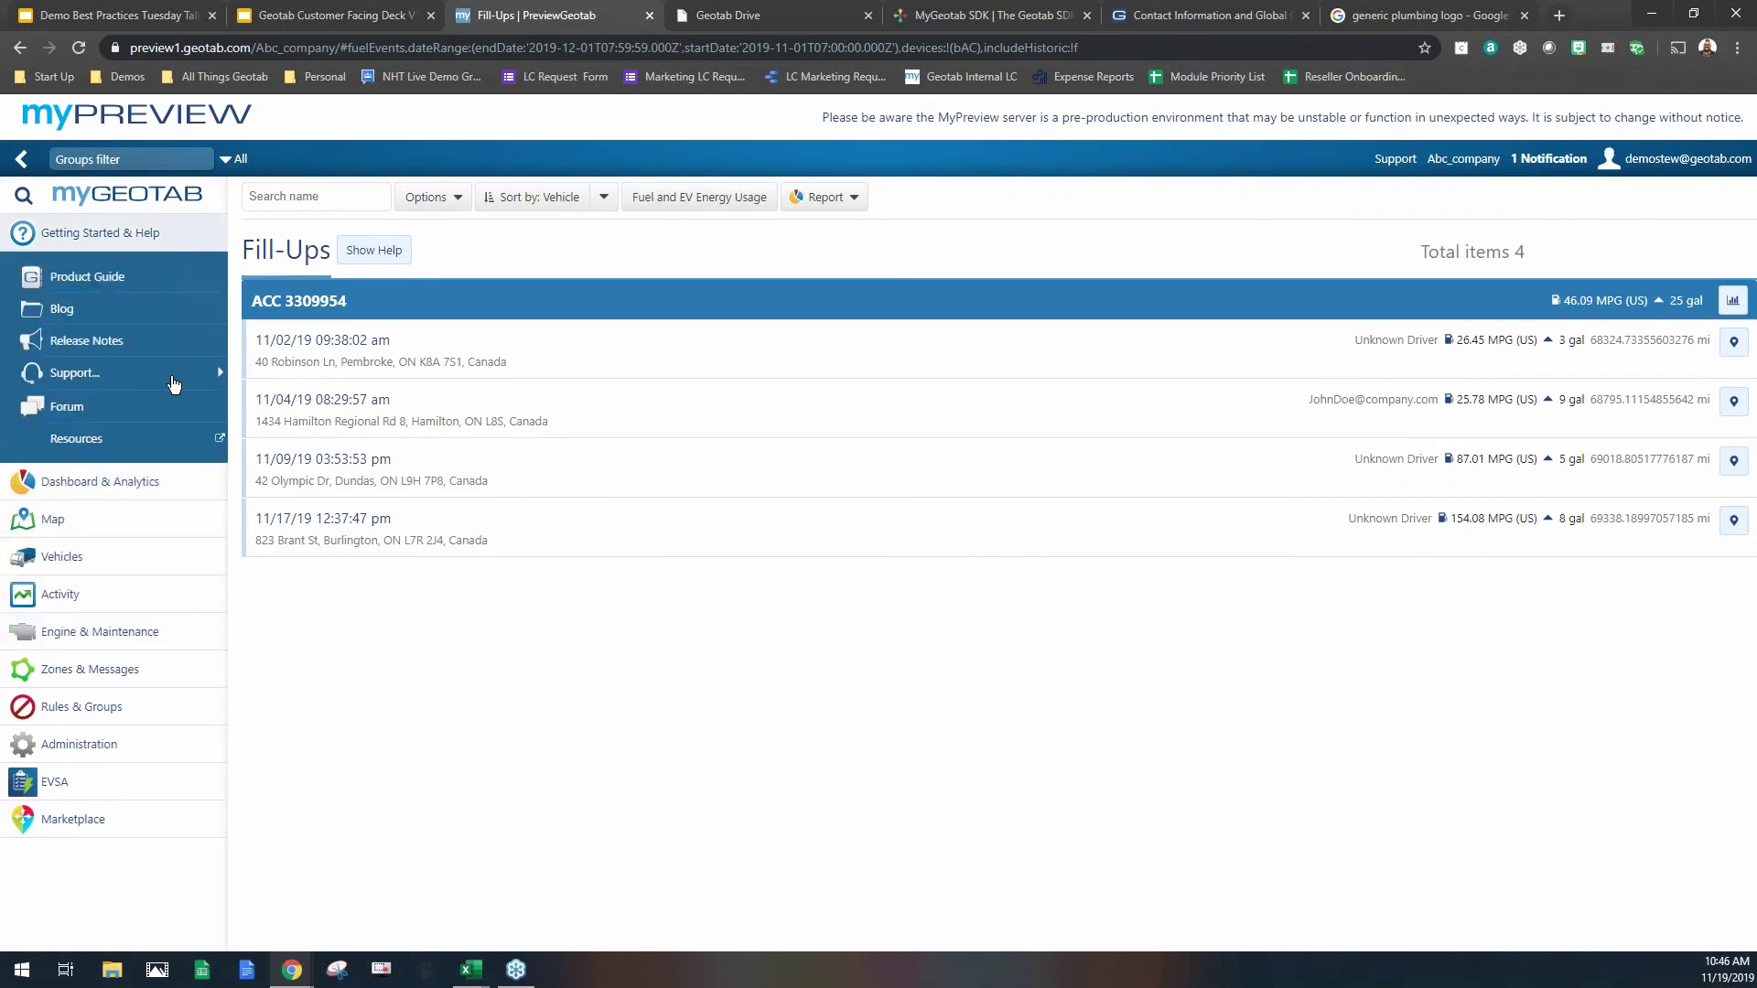
mouse_move(174, 383)
left_click(294, 418)
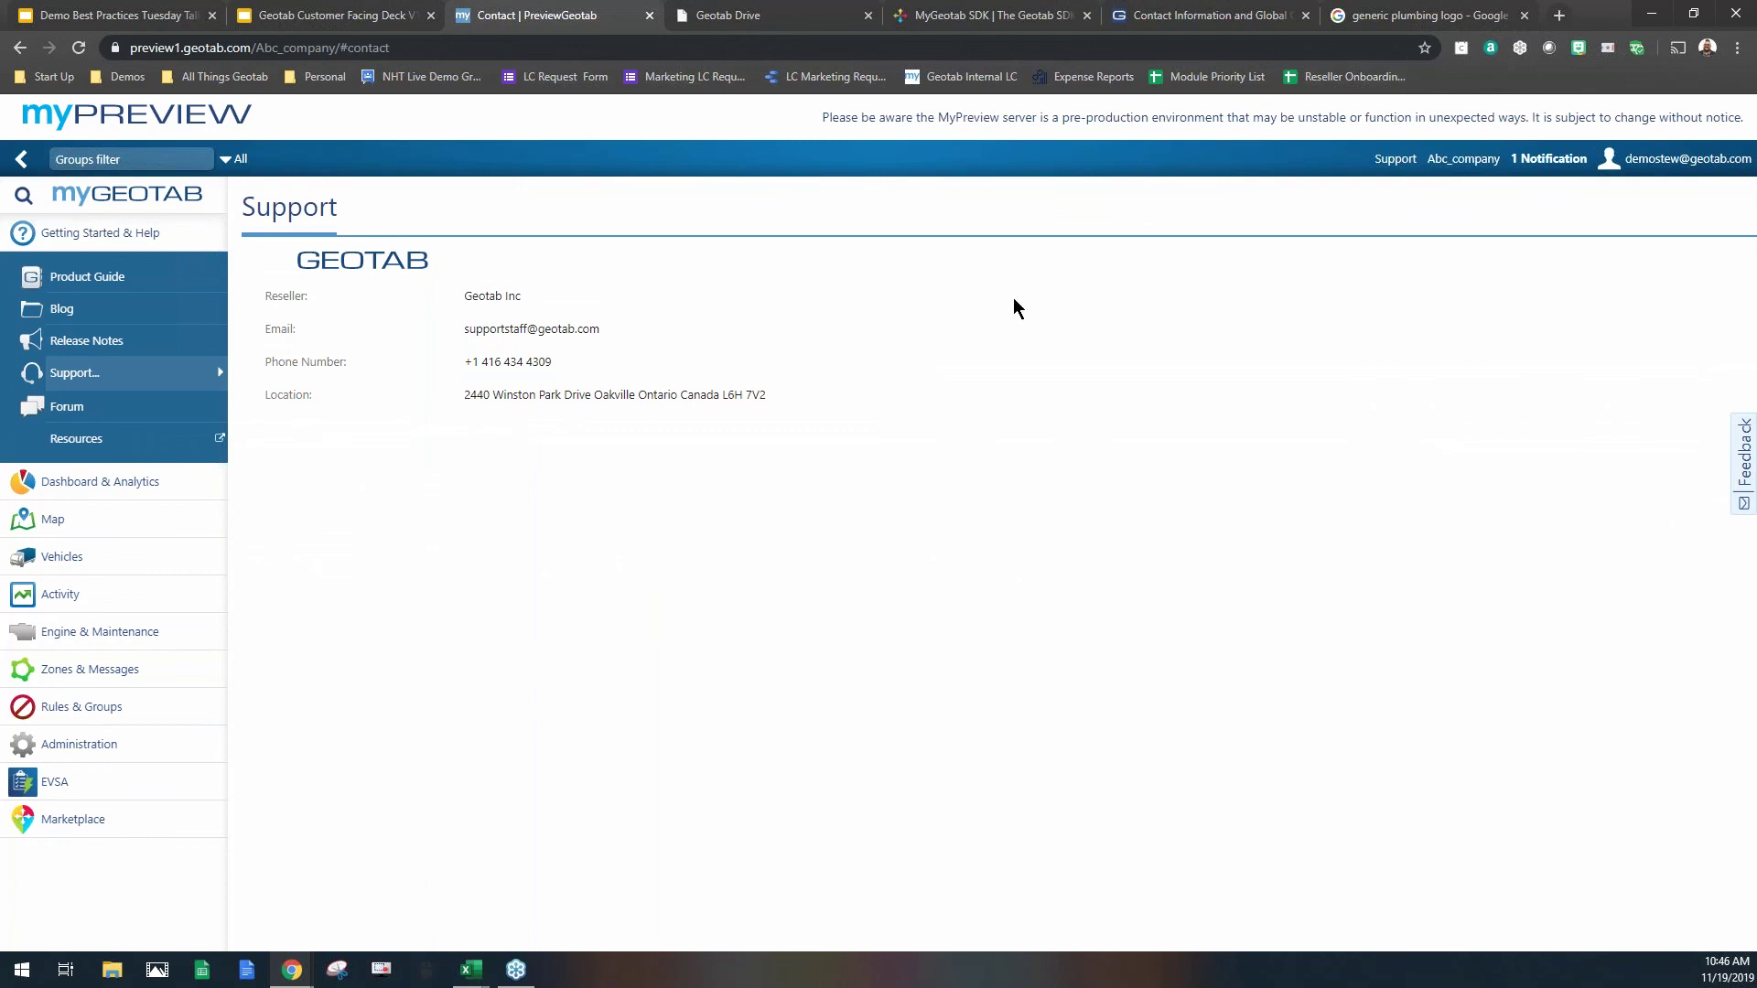
Step: Look through the Forum with its support search, the Product Guide and the Blog in the help section
left_click(105, 413)
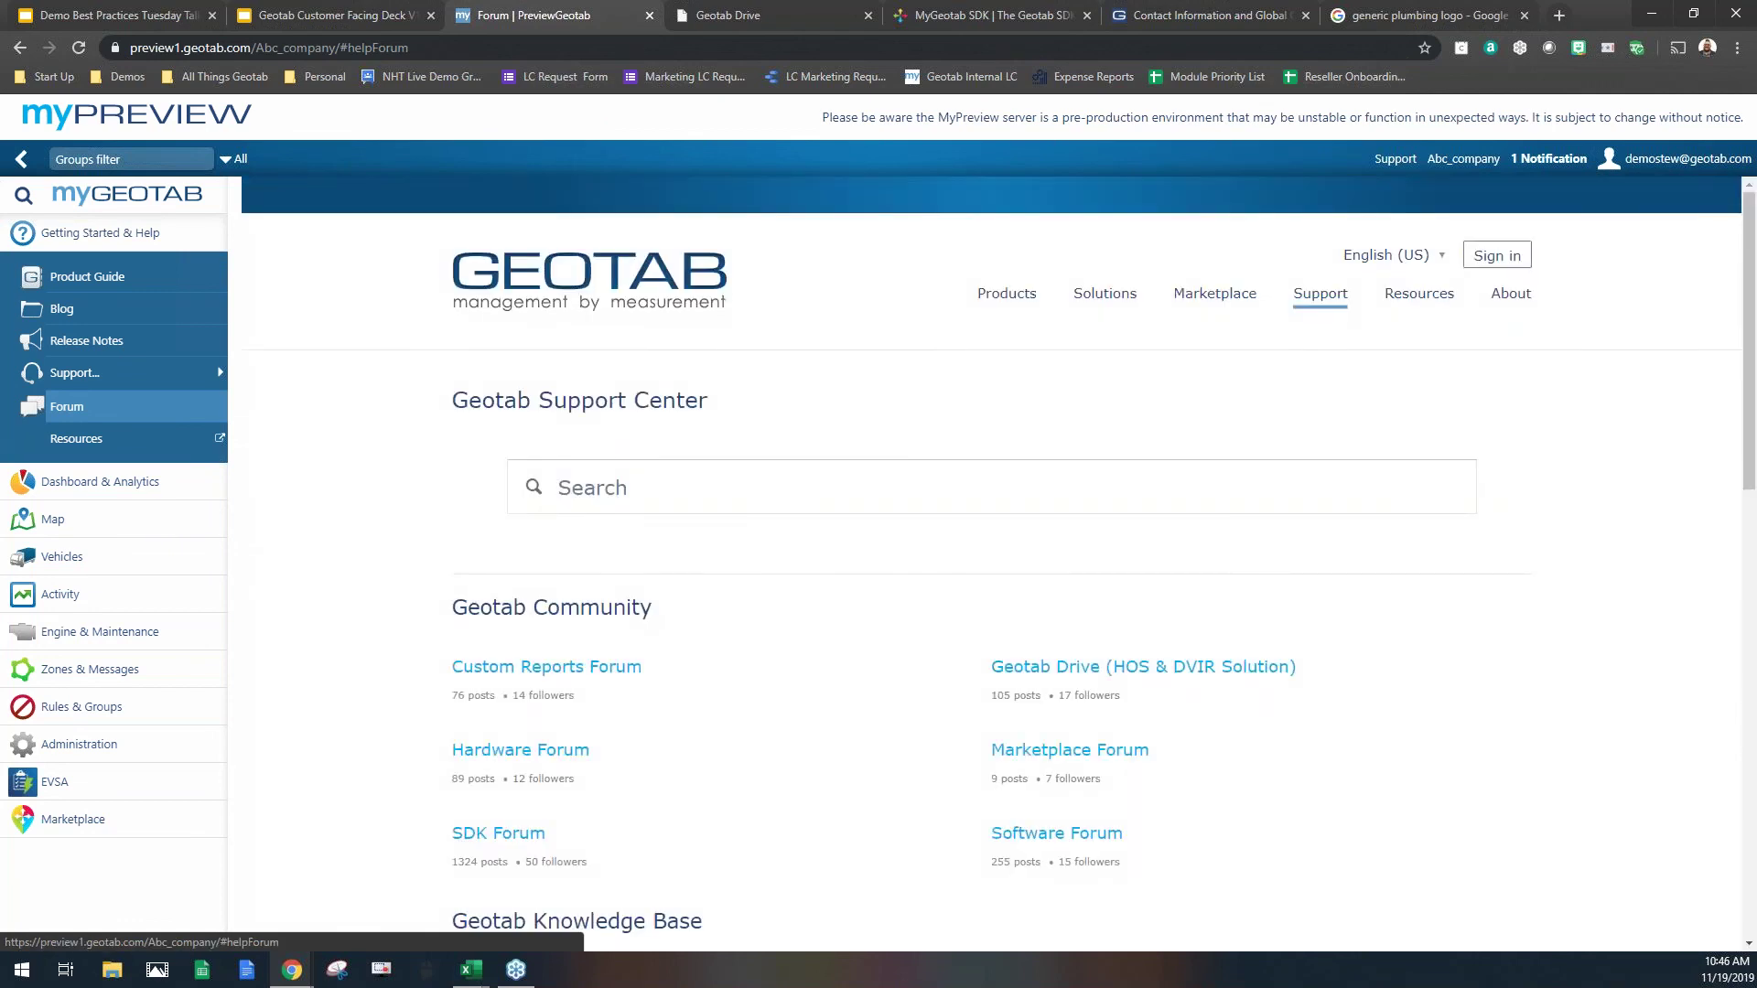
left_click(1055, 488)
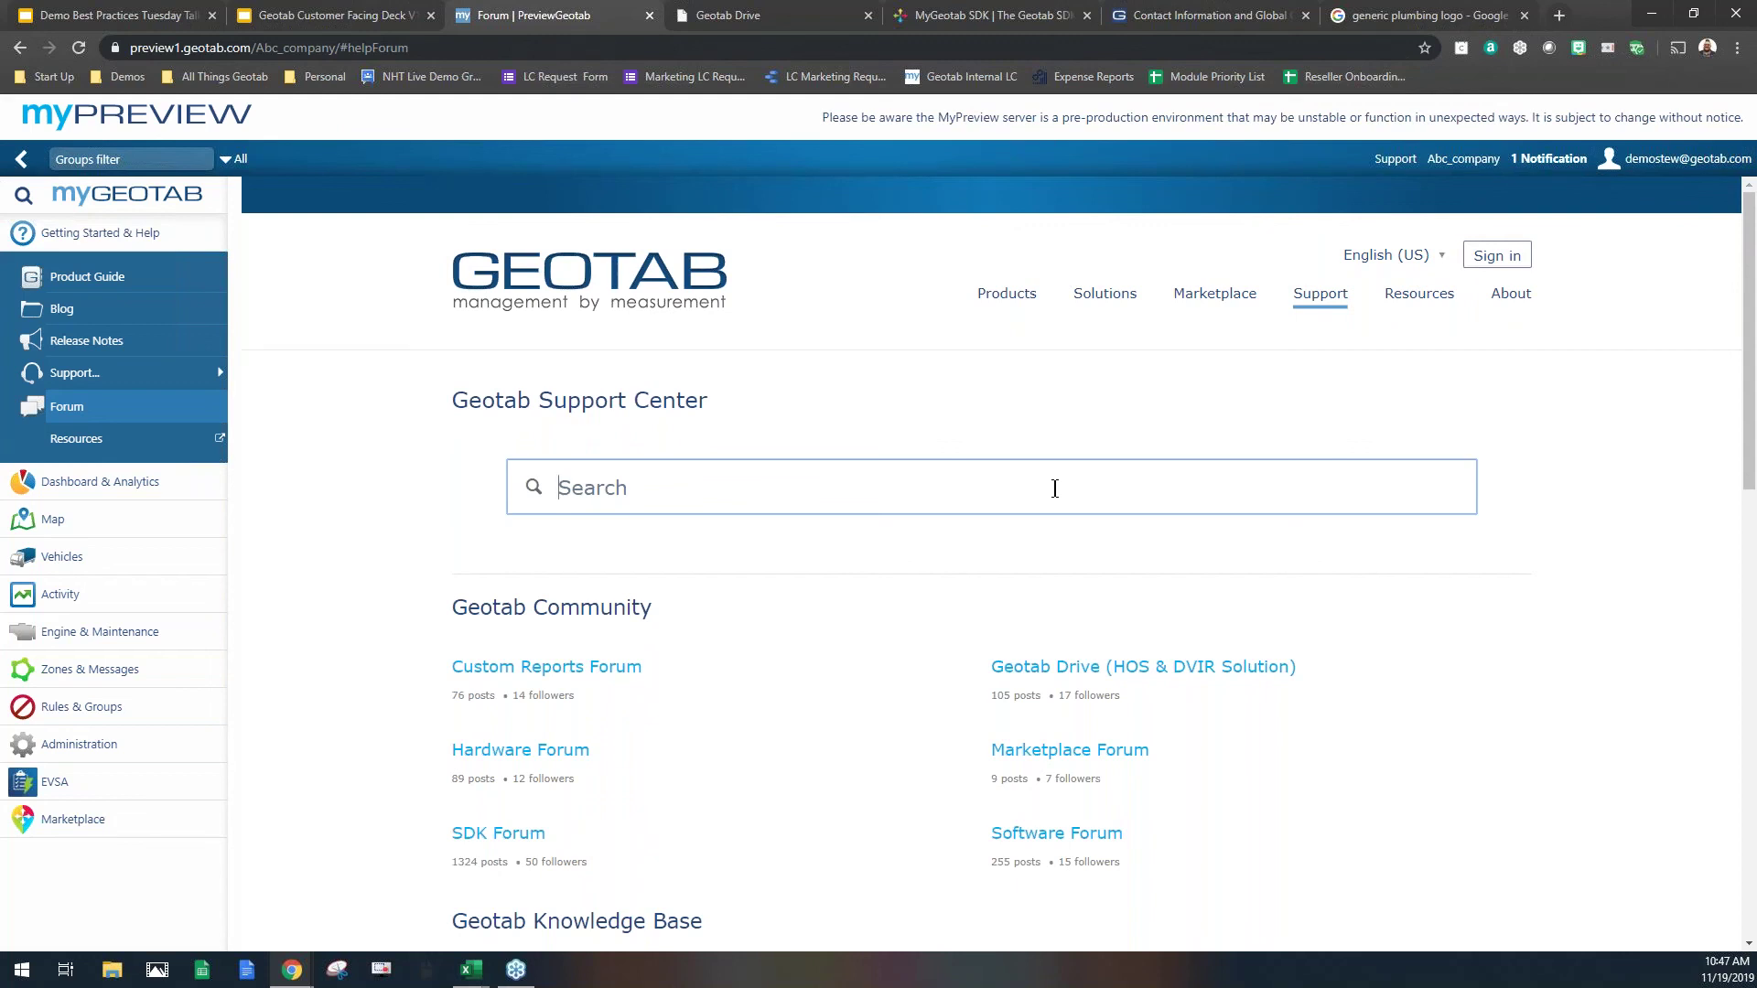
left_click(1054, 487)
left_click(129, 279)
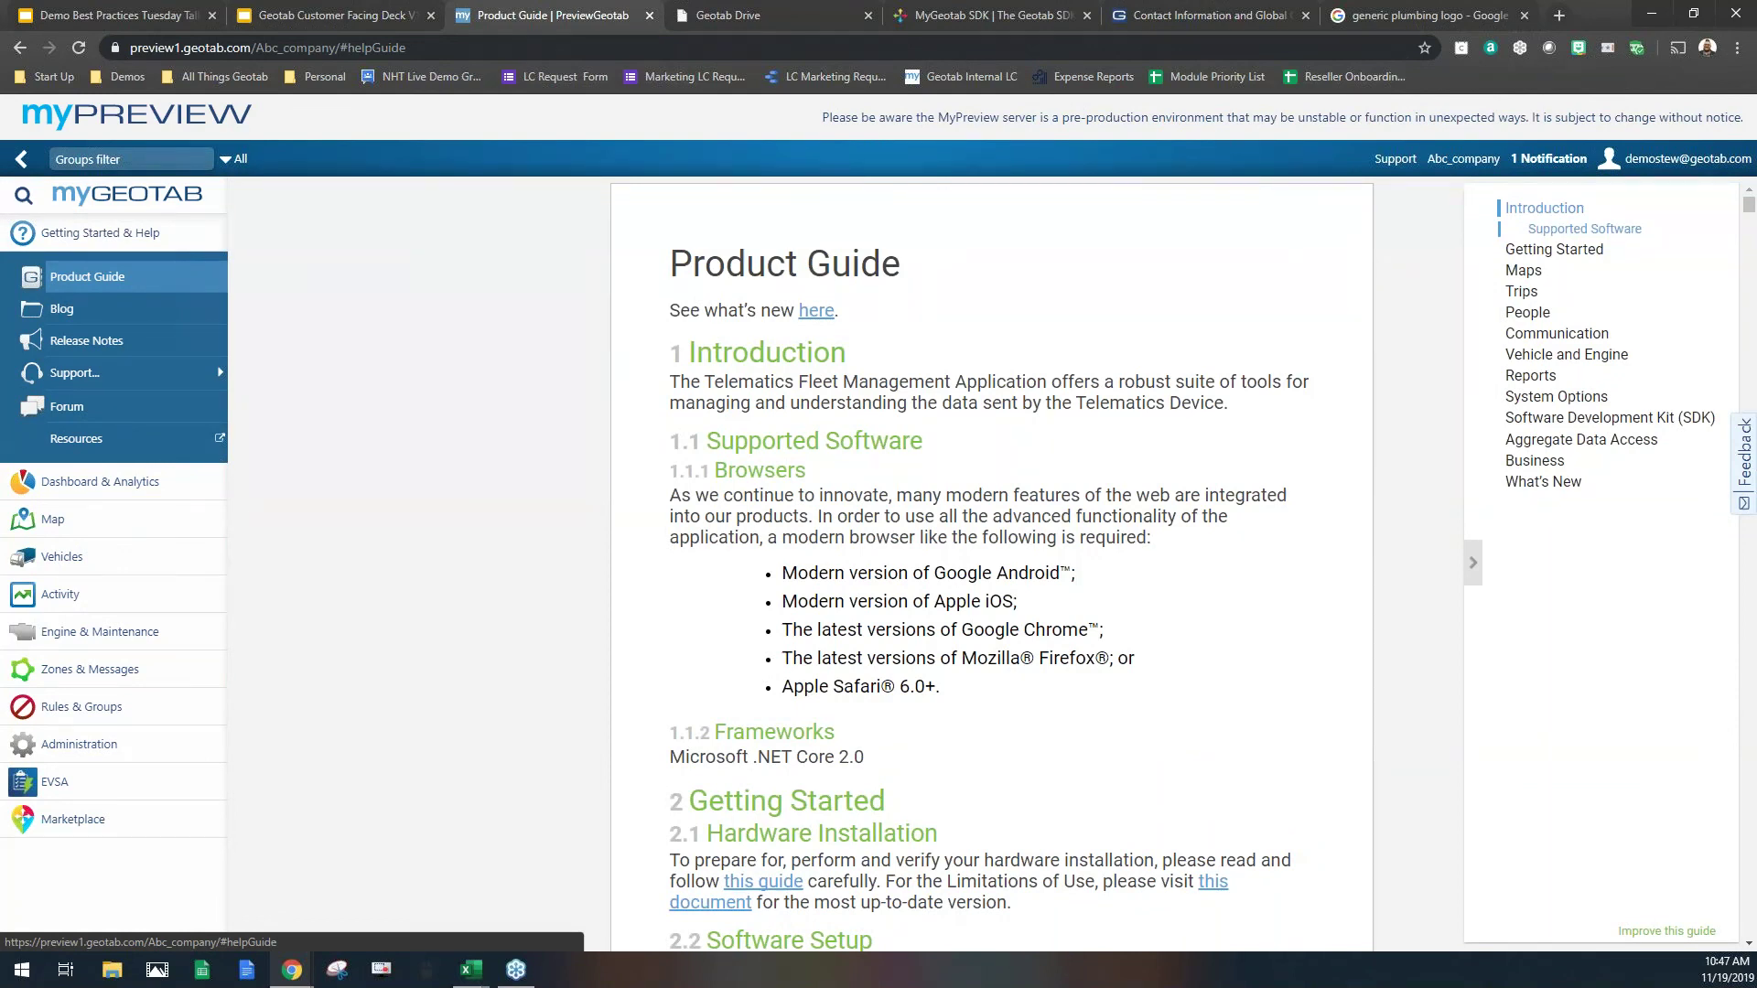
left_click(65, 309)
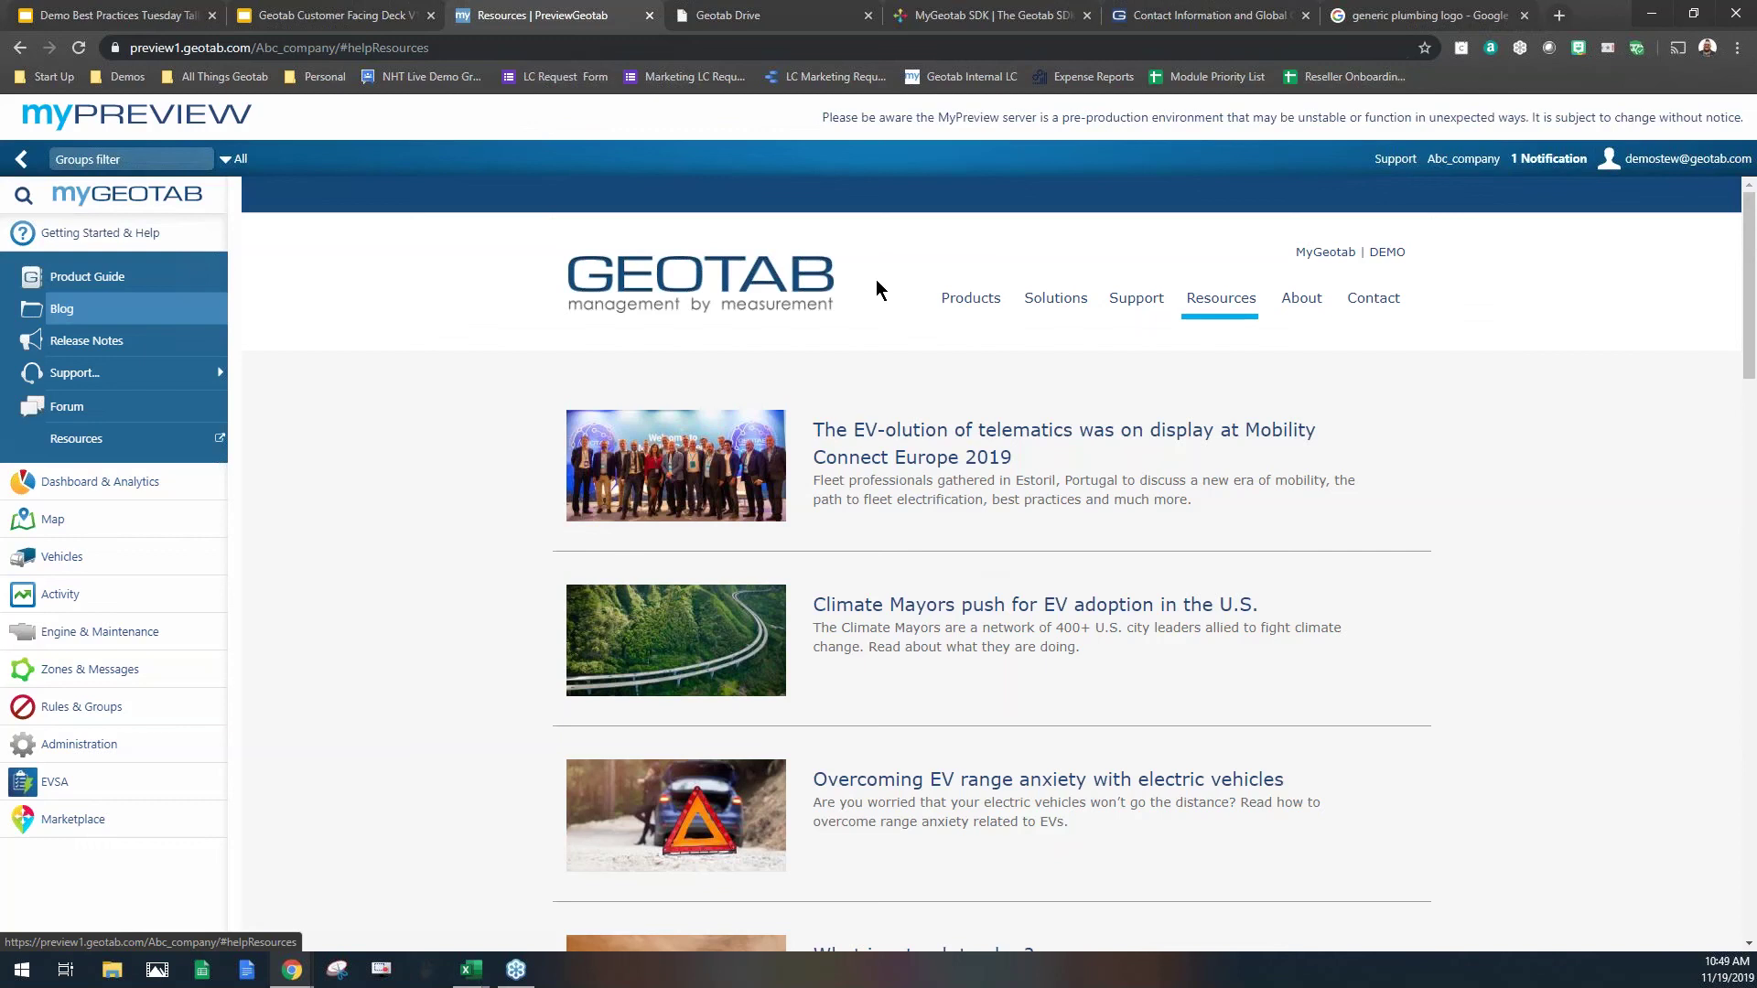
Step: Open the Marketplace home page and activate its partner search
left_click(61, 822)
left_click(62, 655)
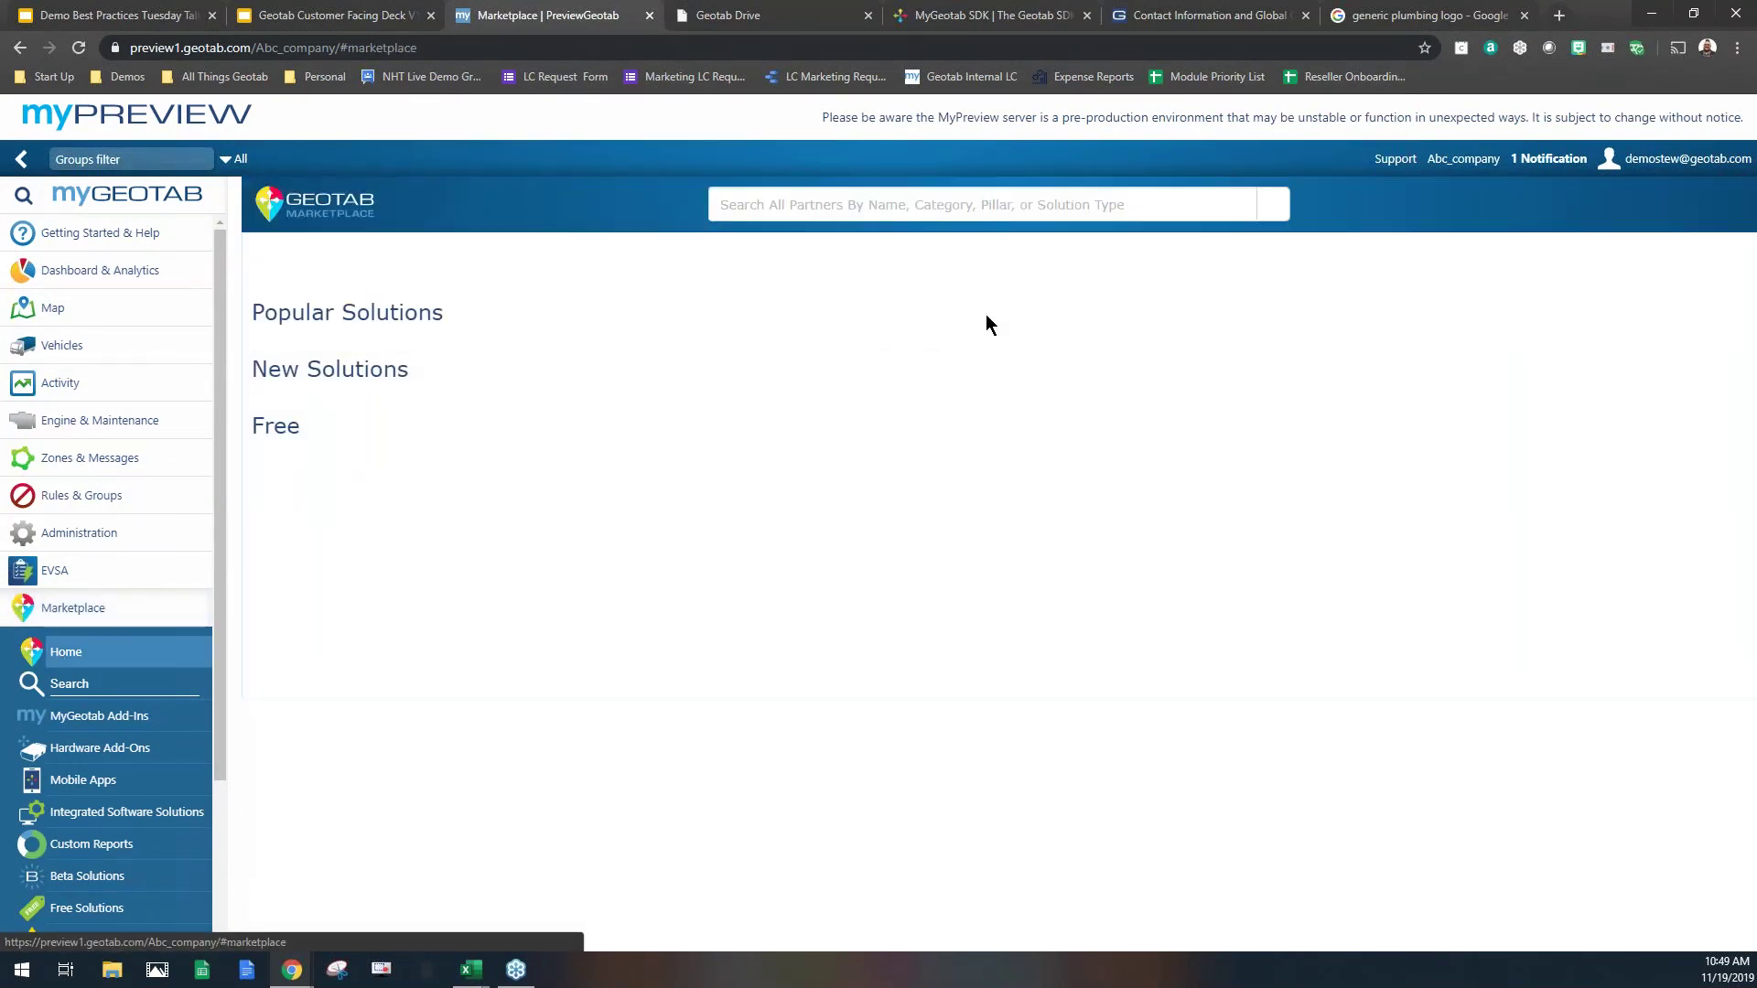
left_click(869, 206)
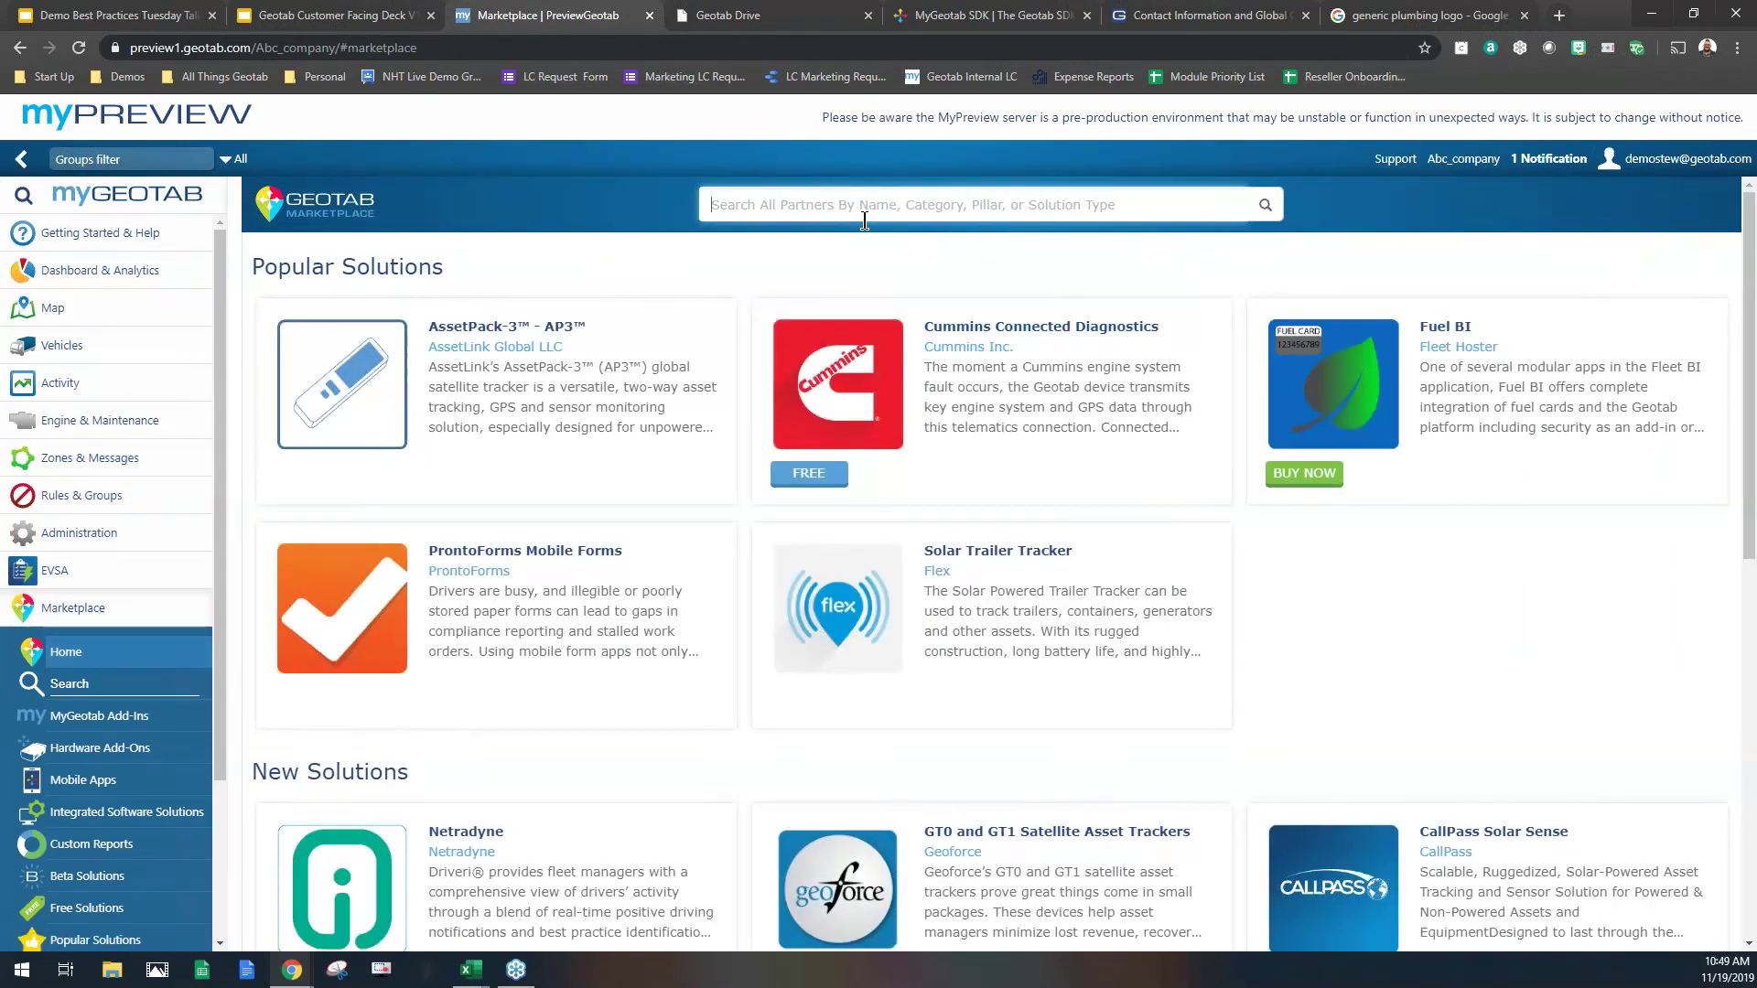
Step: Browse the Marketplace solutions in the Cameras & ADAS category
scroll(142, 737, "down", 1)
scroll(142, 737, "down", 2)
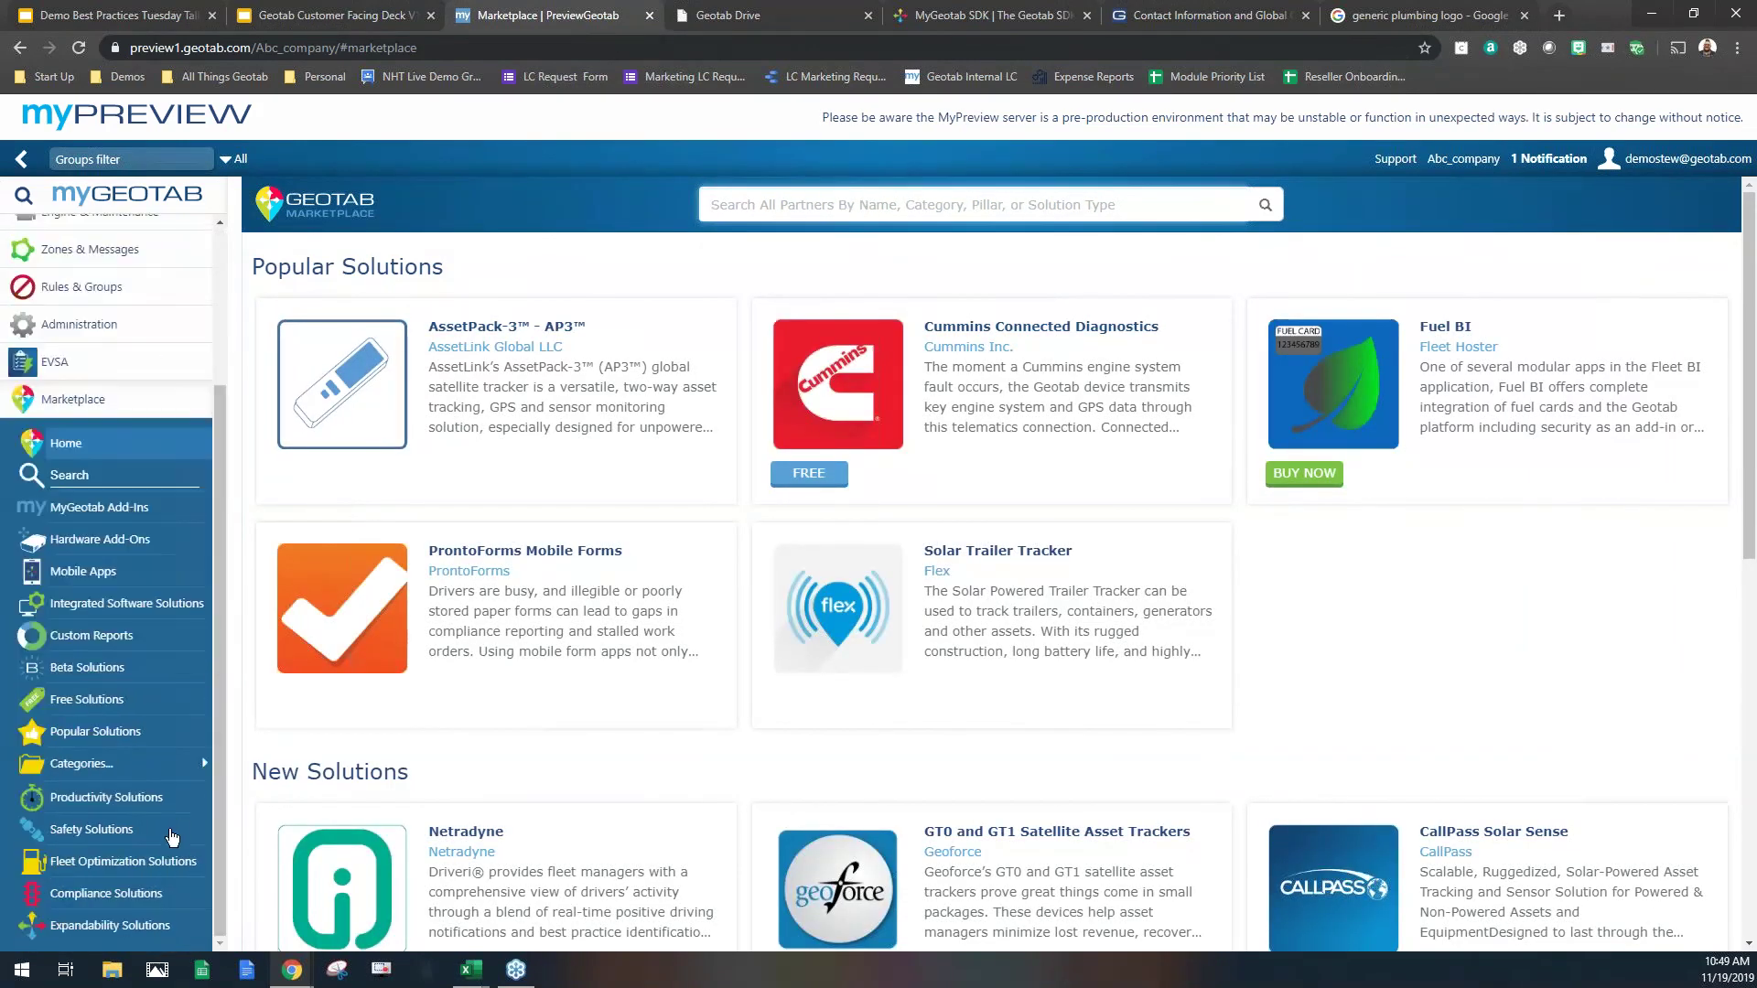
left_click(137, 761)
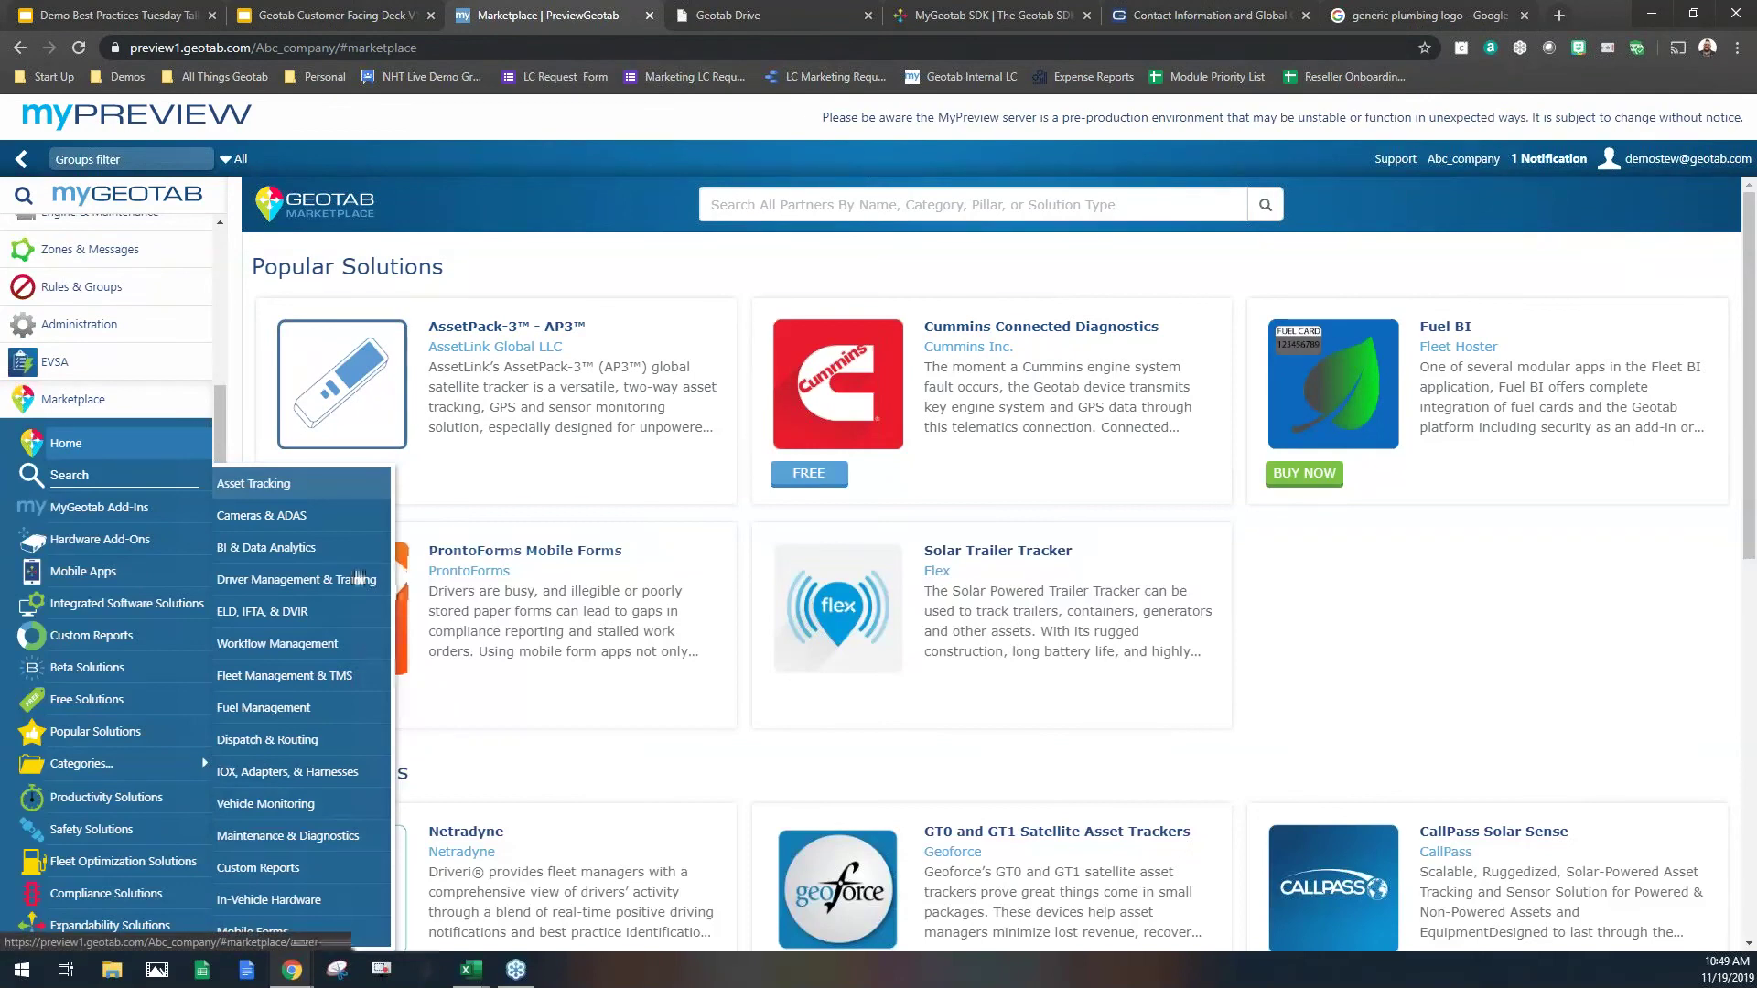
left_click(286, 518)
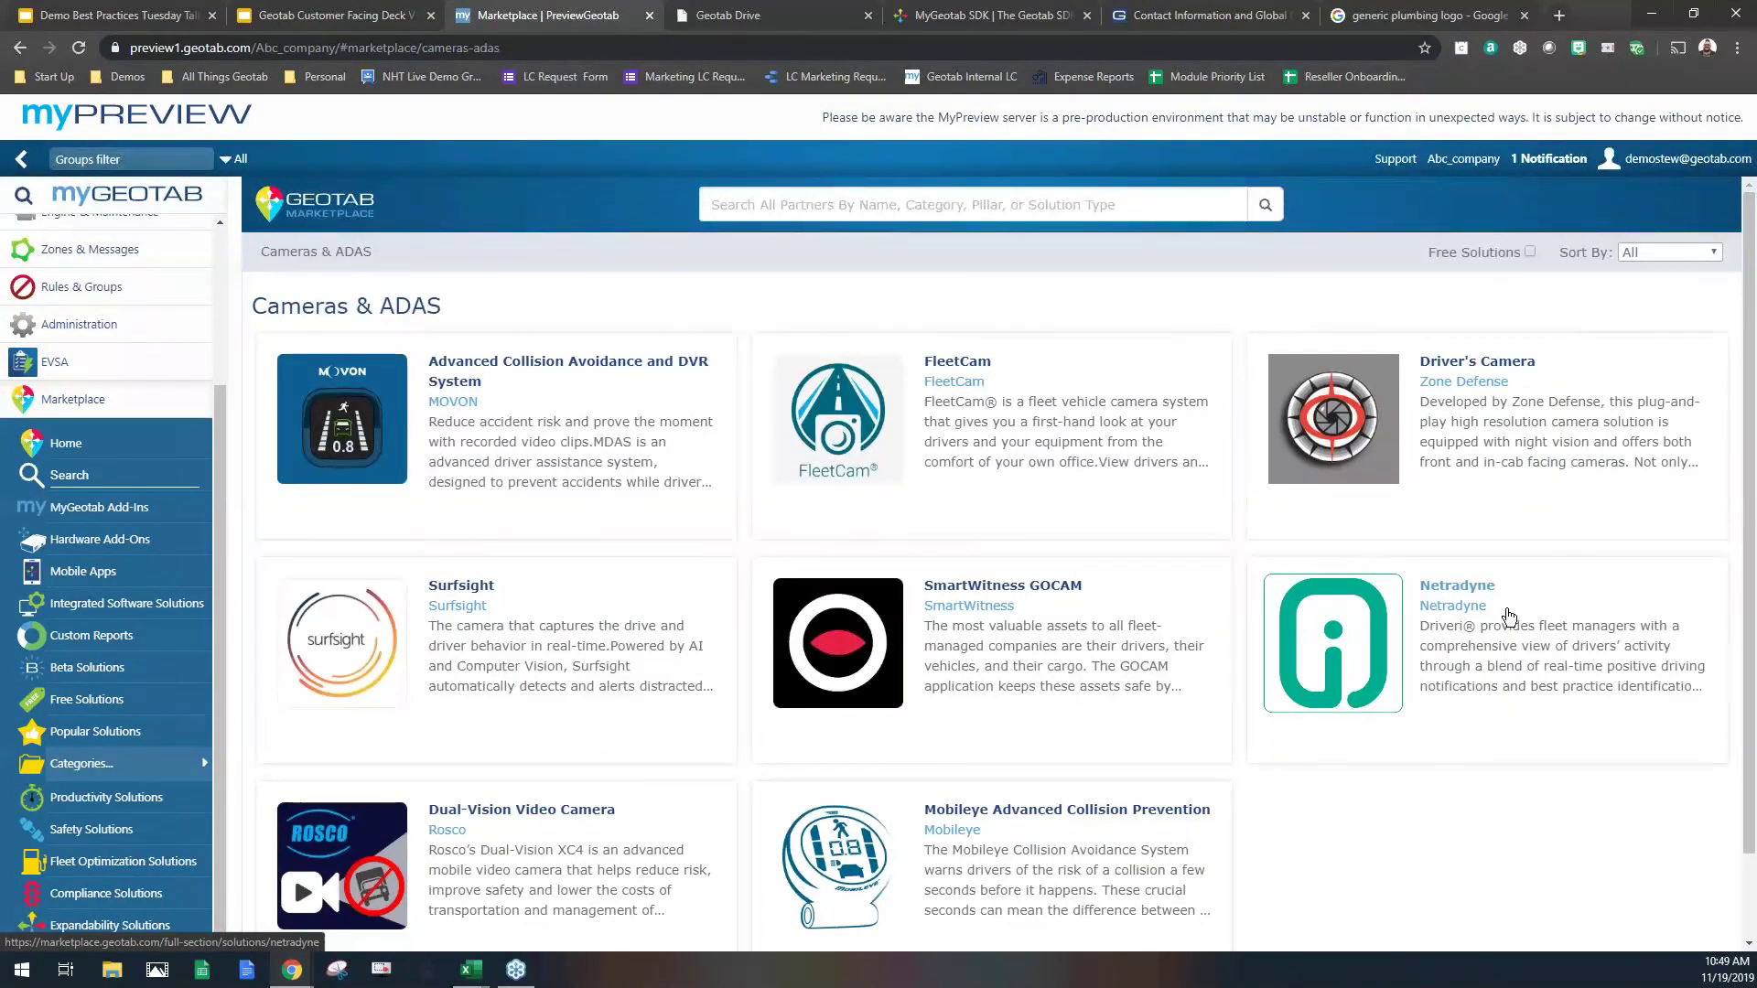
scroll(1509, 616, "down", 1)
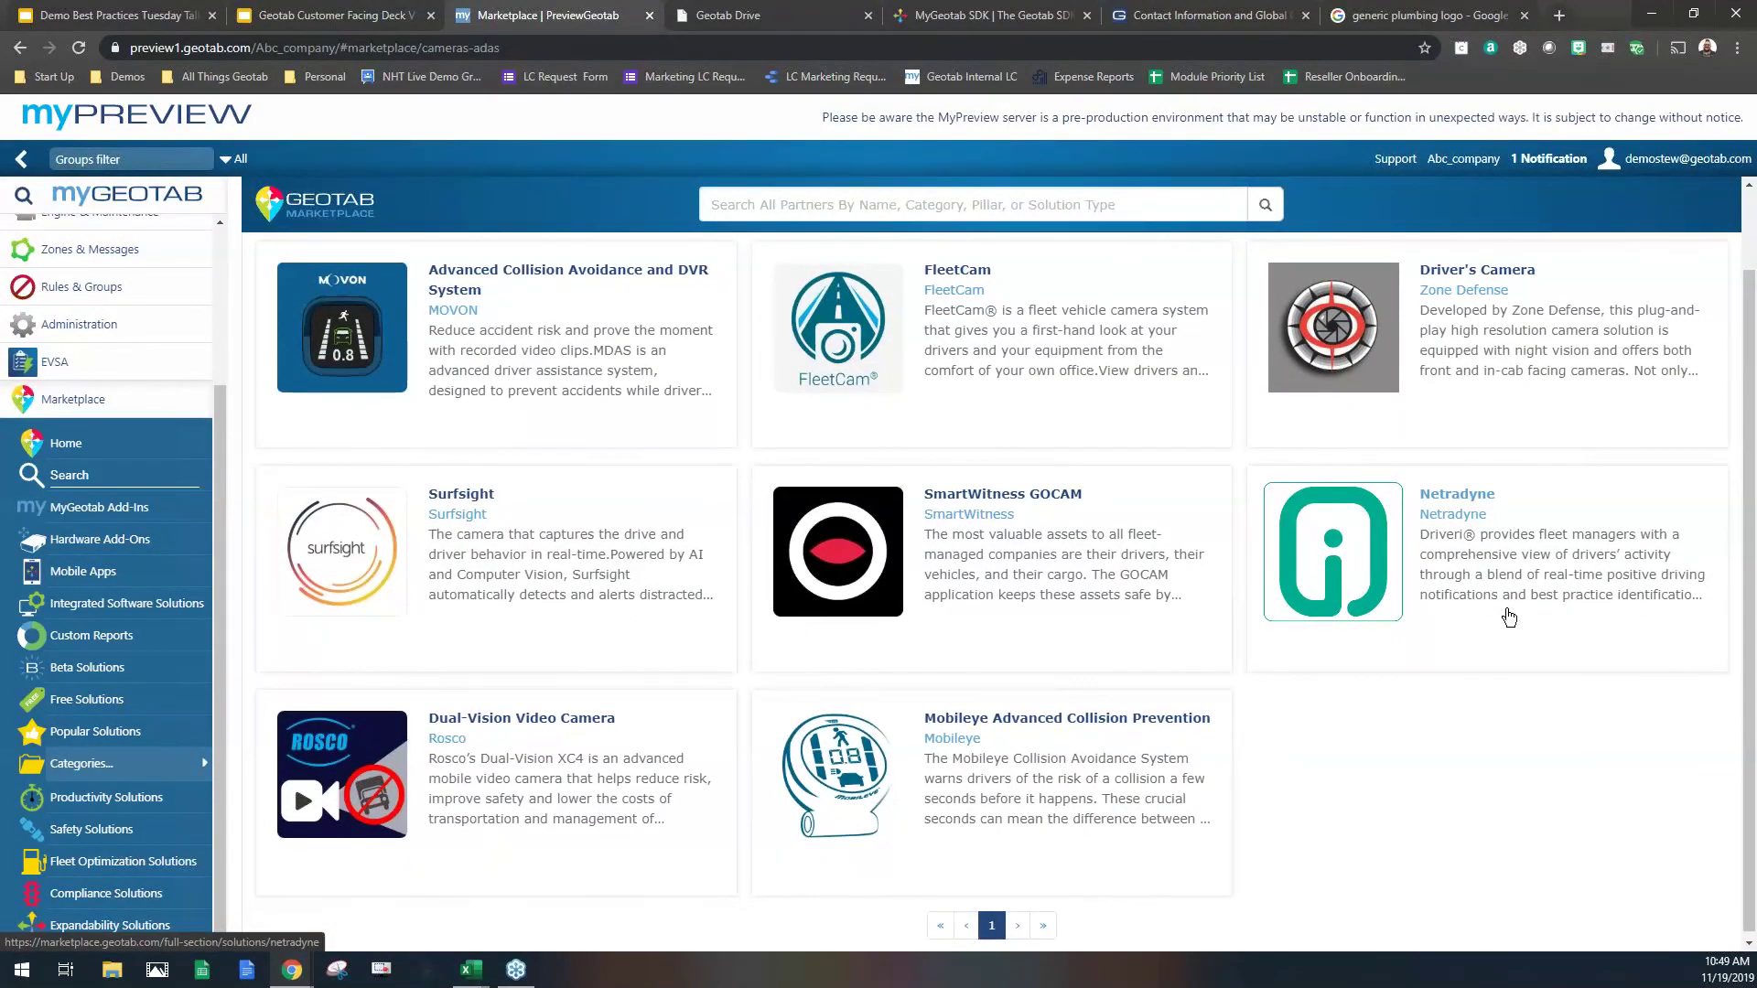